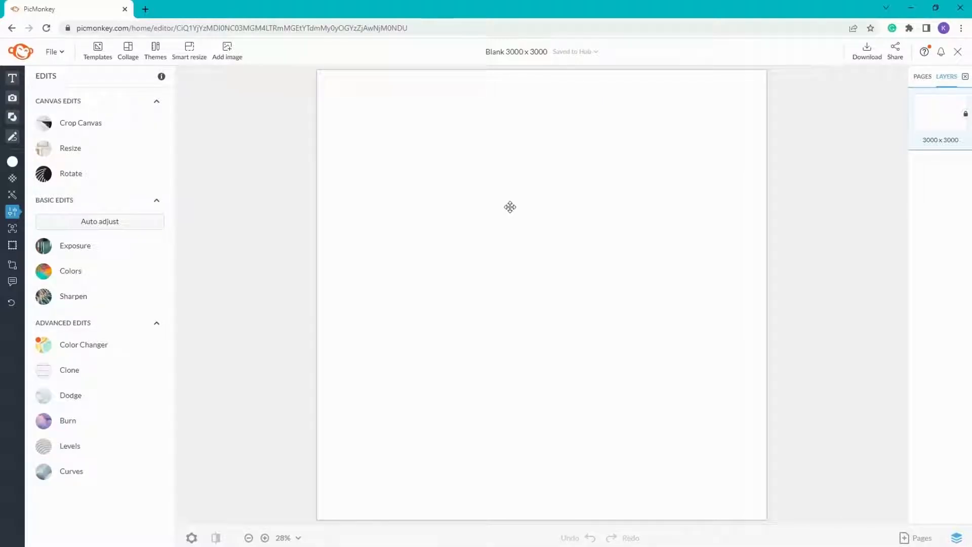
Search the graphics library for "weir" and add the Weird Jack O'Lantern graphic to the blank canvas.
{"action": "left_click", "coordinate": [12, 117]}
{"action": "left_click", "coordinate": [80, 130]}
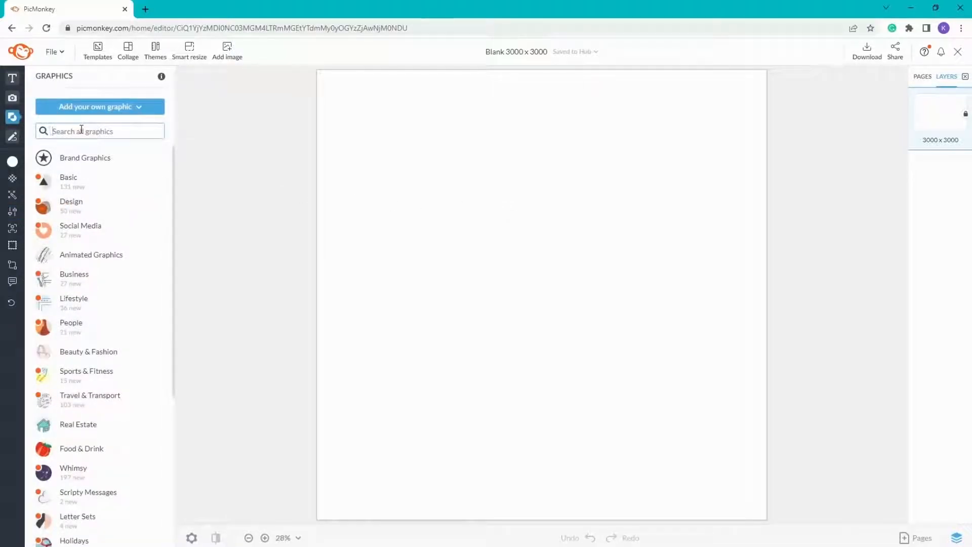
{"action": "type", "text": "weir"}
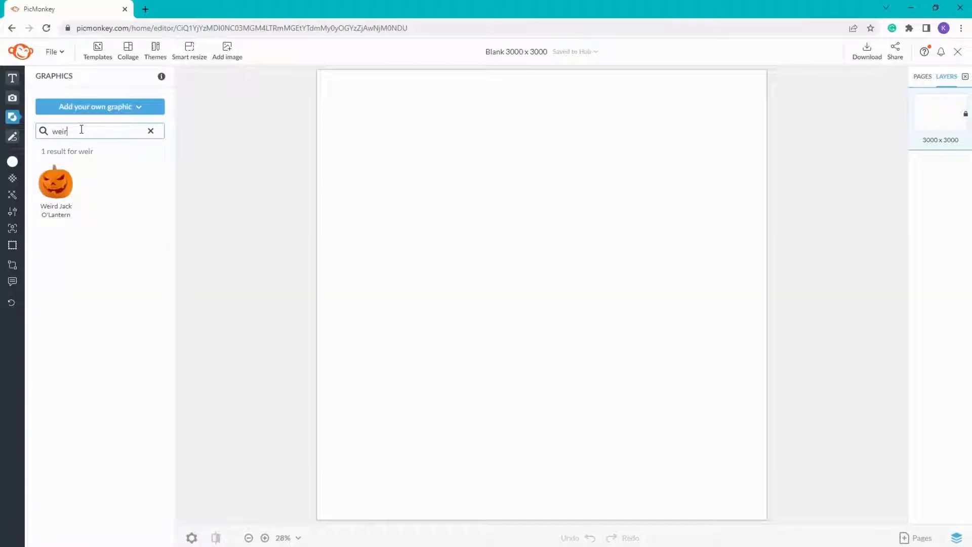
{"action": "left_click", "coordinate": [55, 182]}
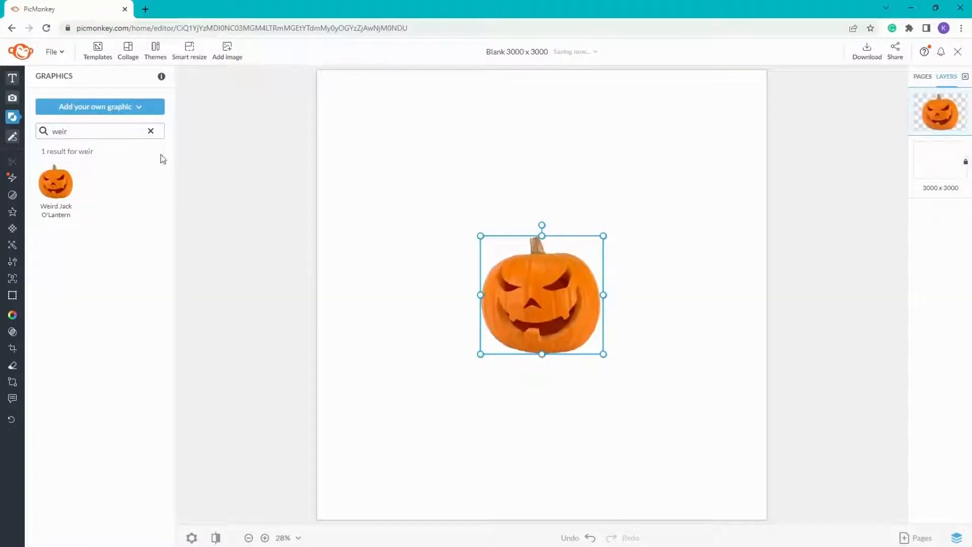
Search the graphics library for "flower" and add the Bountiful Bouquet graphic to the canvas.
{"action": "left_click", "coordinate": [151, 131]}
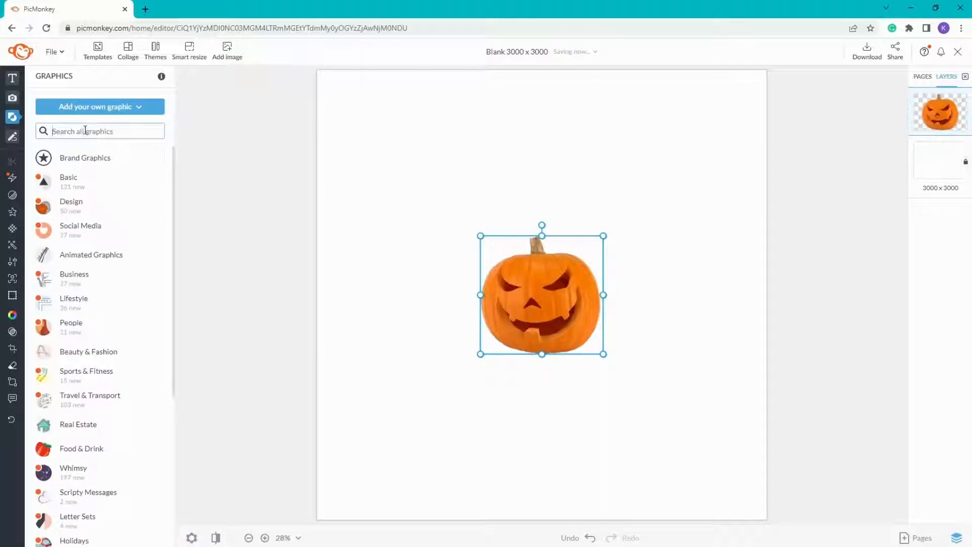
{"action": "left_click", "coordinate": [87, 130]}
{"action": "type", "text": "flowers"}
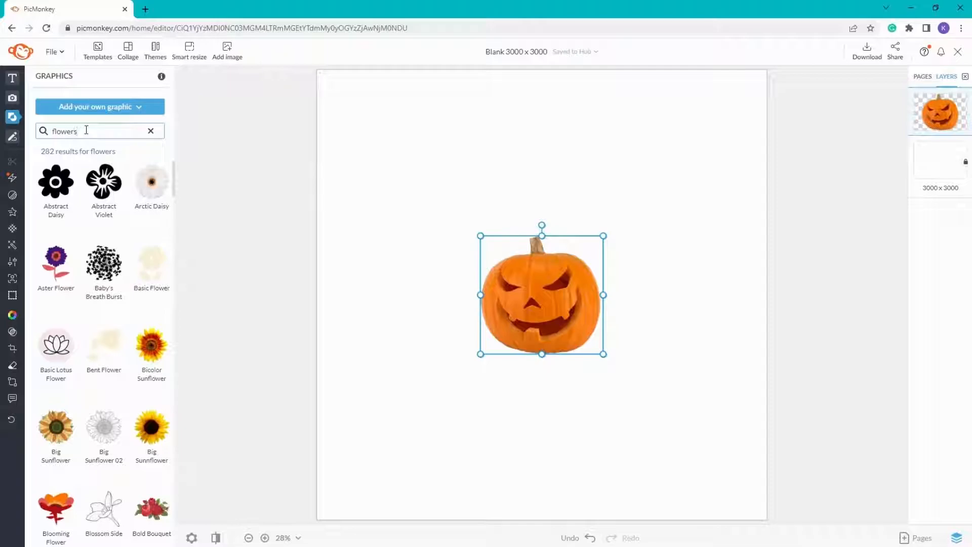
{"action": "key", "text": "BackSpace"}
{"action": "scroll", "coordinate": [99, 377], "scroll_direction": "down", "scroll_amount": 2}
{"action": "scroll", "coordinate": [99, 377], "scroll_direction": "down", "scroll_amount": 8}
{"action": "scroll", "coordinate": [103, 377], "scroll_direction": "down", "scroll_amount": 5}
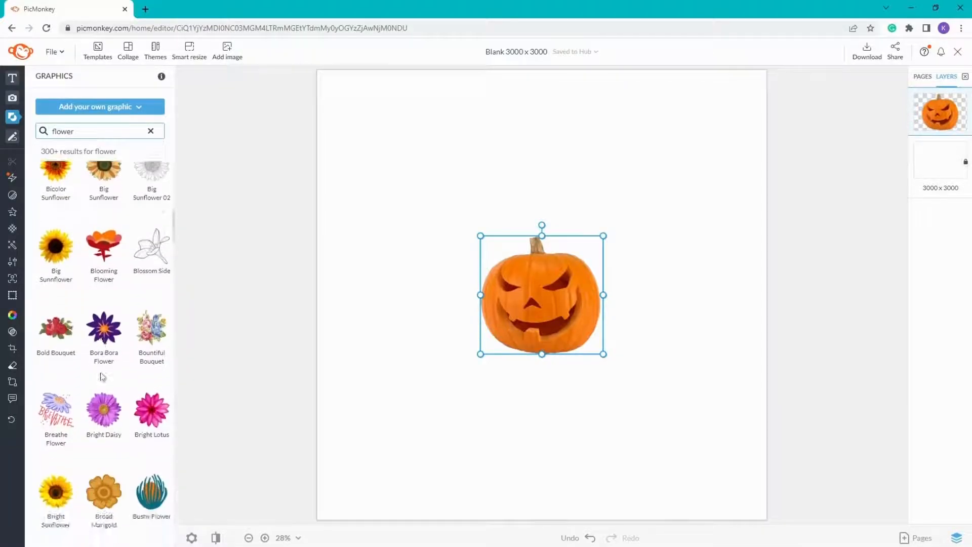
{"action": "left_click", "coordinate": [152, 329]}
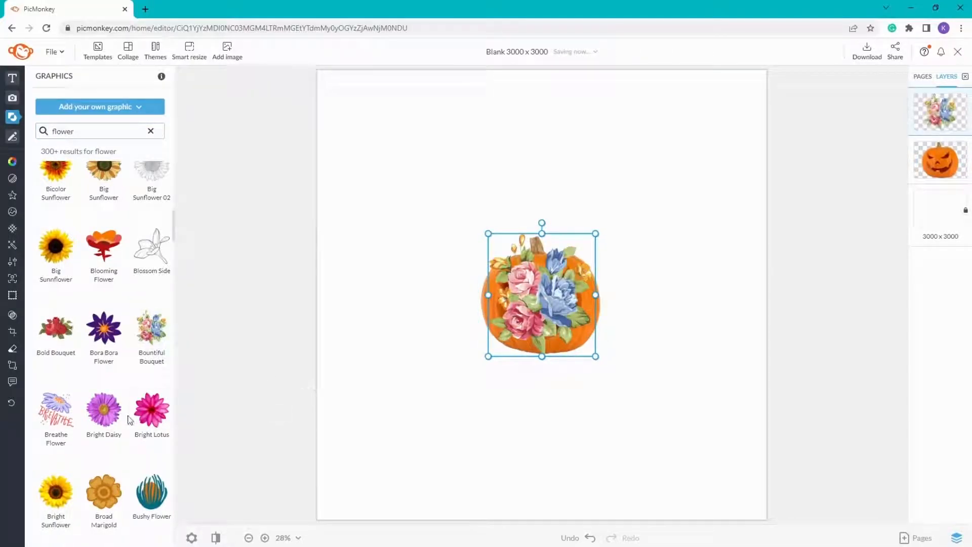
Move the flower bouquet sideways so it covers the left half of the pumpkin.
{"action": "scroll", "coordinate": [130, 420], "scroll_direction": "down", "scroll_amount": 8}
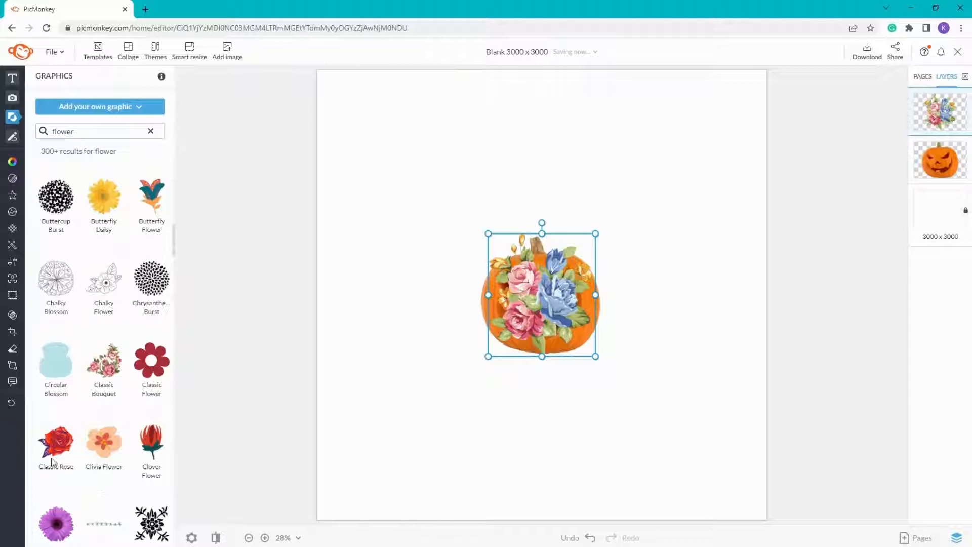
{"action": "scroll", "coordinate": [76, 402], "scroll_direction": "down", "scroll_amount": 9}
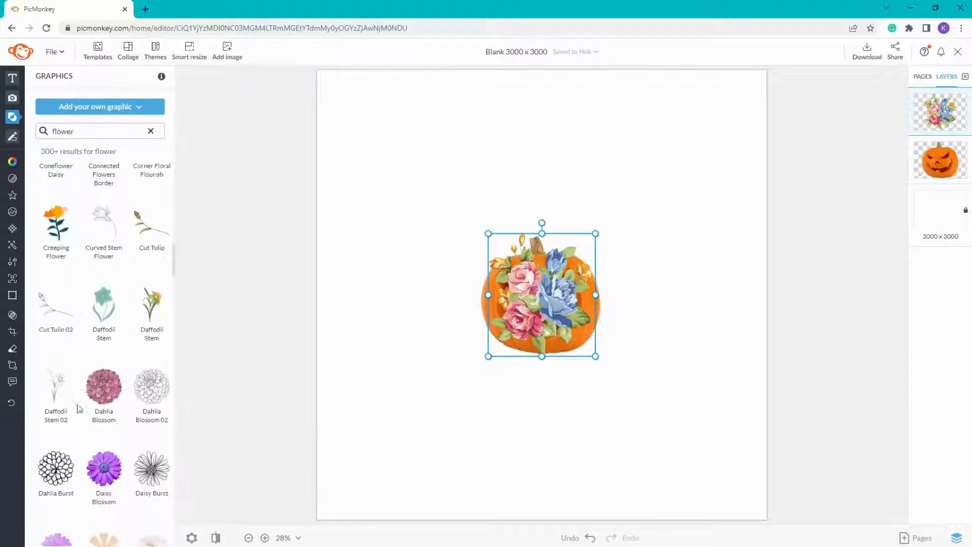
{"action": "scroll", "coordinate": [78, 405], "scroll_direction": "up", "scroll_amount": 8}
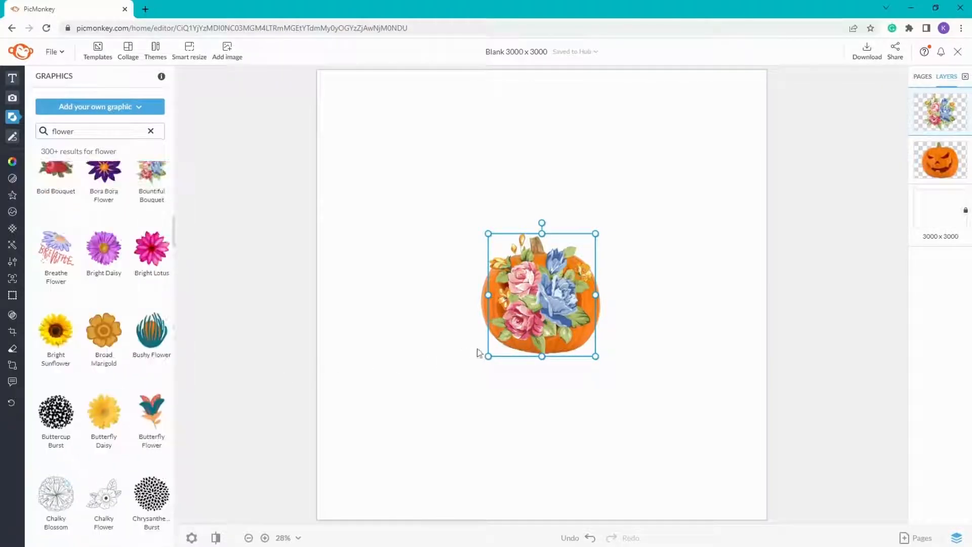
{"action": "left_click_drag", "start_coordinate": [551, 310], "coordinate": [498, 309]}
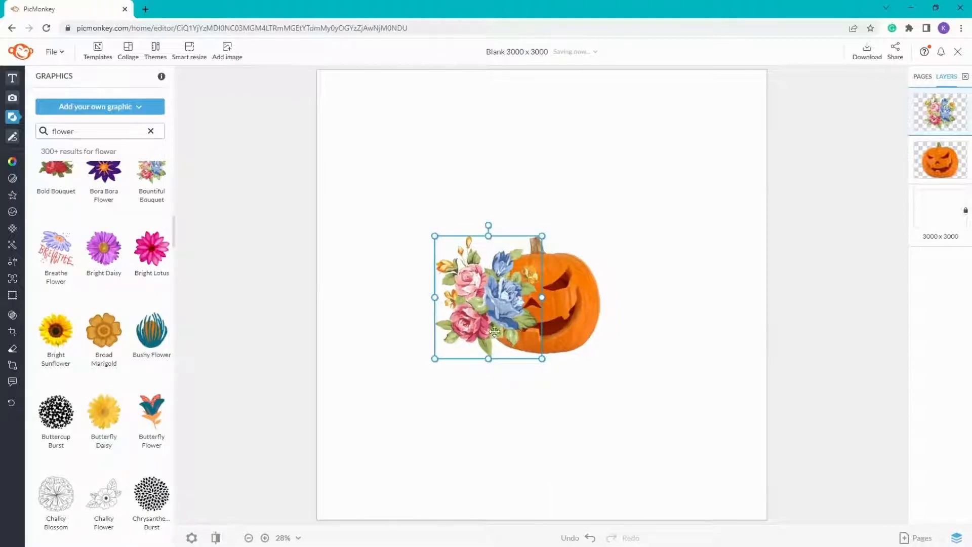
{"action": "scroll", "coordinate": [602, 378], "scroll_direction": "up", "scroll_amount": 1}
{"action": "scroll", "coordinate": [602, 378], "scroll_direction": "up", "scroll_amount": 4}
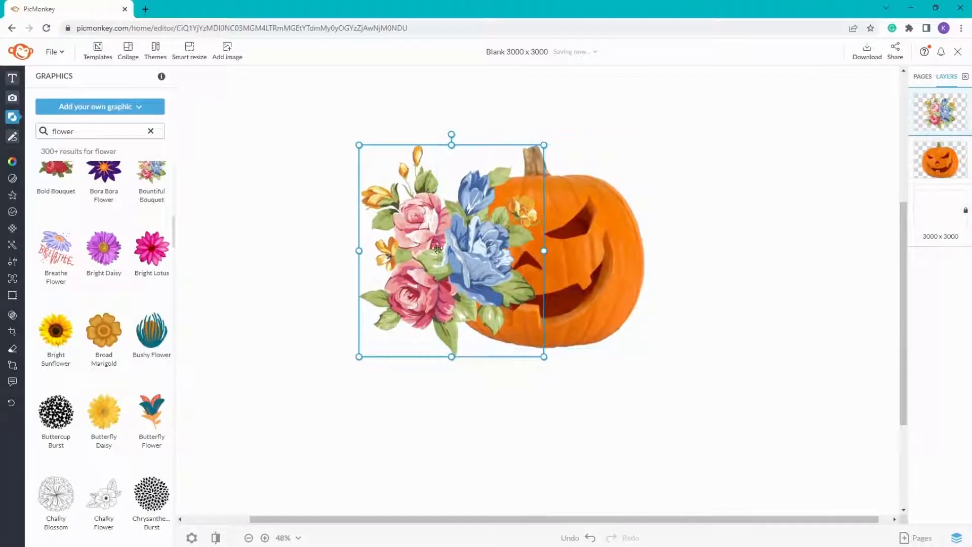
Nudge the bouquet slightly toward the pumpkin's centre and recolor its pale pink shade (#fce7e5) to light purple #e2bde9.
{"action": "left_click", "coordinate": [11, 163]}
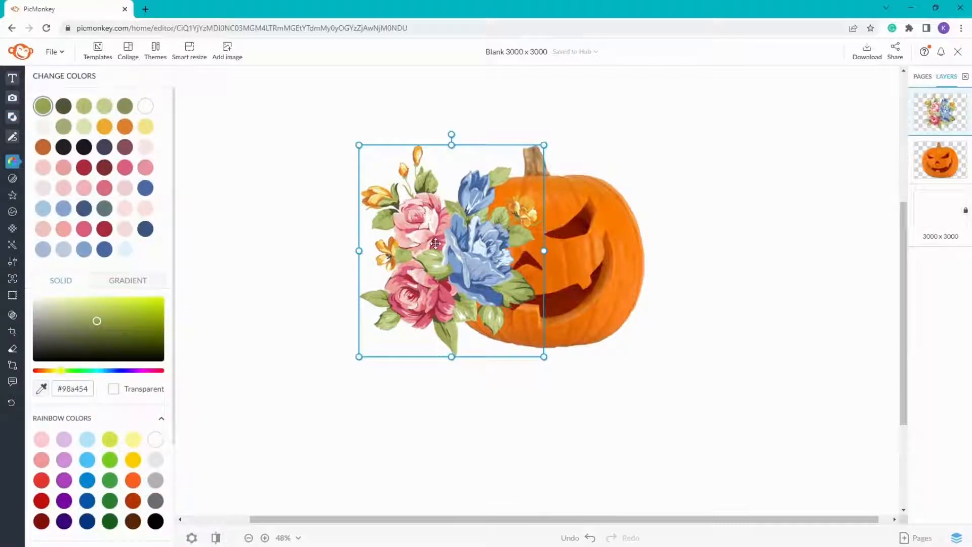
{"action": "left_click_drag", "start_coordinate": [435, 244], "coordinate": [446, 244]}
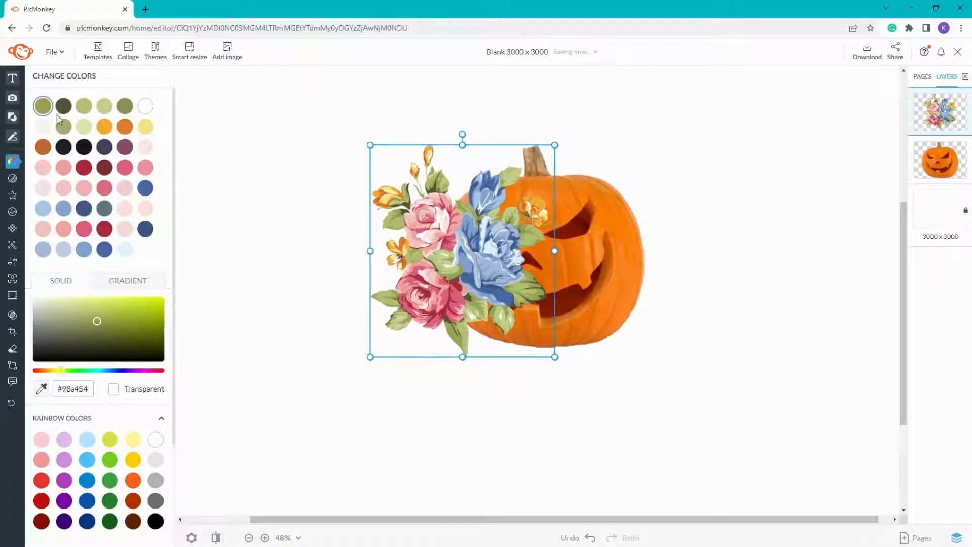
{"action": "left_click", "coordinate": [147, 150]}
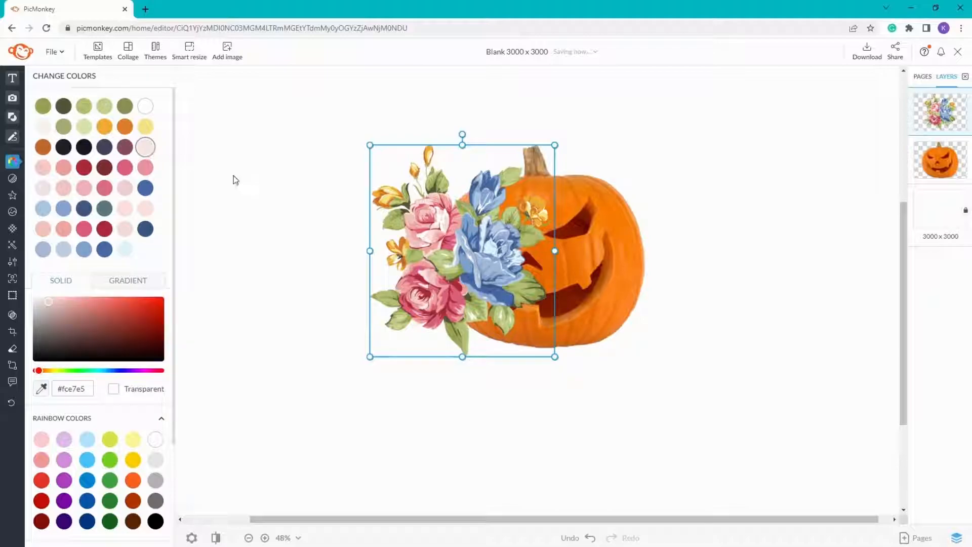
{"action": "left_click", "coordinate": [109, 458]}
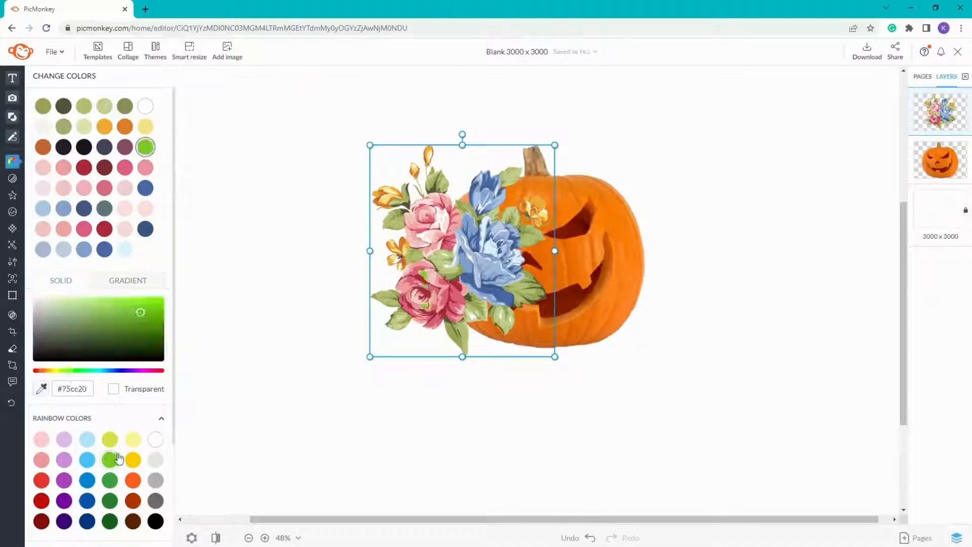
{"action": "left_click", "coordinate": [64, 439]}
Recolor the lower rose's next four pink and red shades with rainbow purples graded from #cf90da to the darkest, #3e0576.
{"action": "left_click", "coordinate": [41, 169]}
{"action": "left_click", "coordinate": [65, 461]}
{"action": "left_click", "coordinate": [65, 170]}
{"action": "left_click", "coordinate": [64, 480]}
{"action": "left_click", "coordinate": [84, 169]}
{"action": "left_click", "coordinate": [63, 501]}
{"action": "left_click", "coordinate": [107, 169]}
{"action": "left_click", "coordinate": [64, 522]}
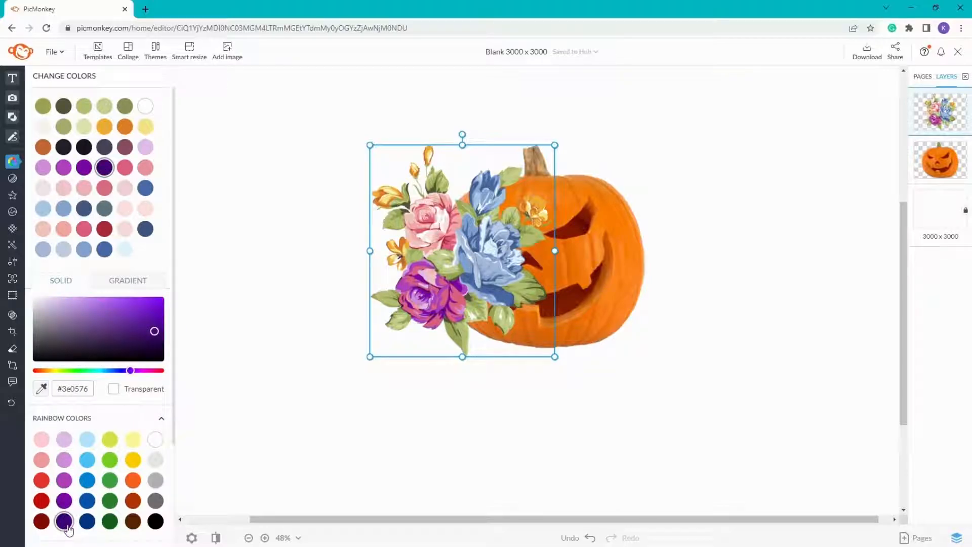
Recolor the lower rose's remaining strong pink (#dd627f) and the medium pink beside it to purple #cf90da.
{"action": "left_click", "coordinate": [125, 167]}
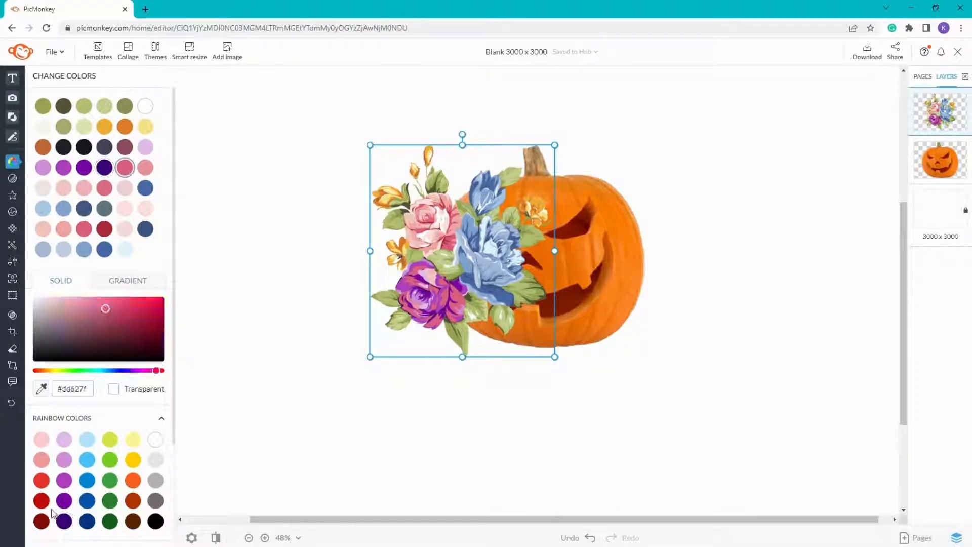
{"action": "left_click", "coordinate": [64, 480]}
{"action": "left_click", "coordinate": [65, 501]}
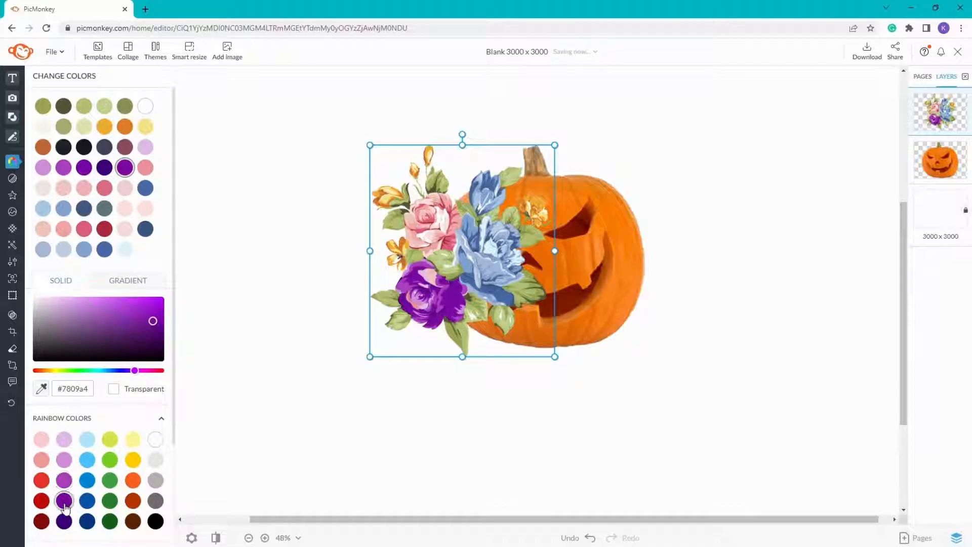
{"action": "left_click", "coordinate": [64, 460]}
{"action": "left_click", "coordinate": [145, 167]}
{"action": "left_click", "coordinate": [64, 460]}
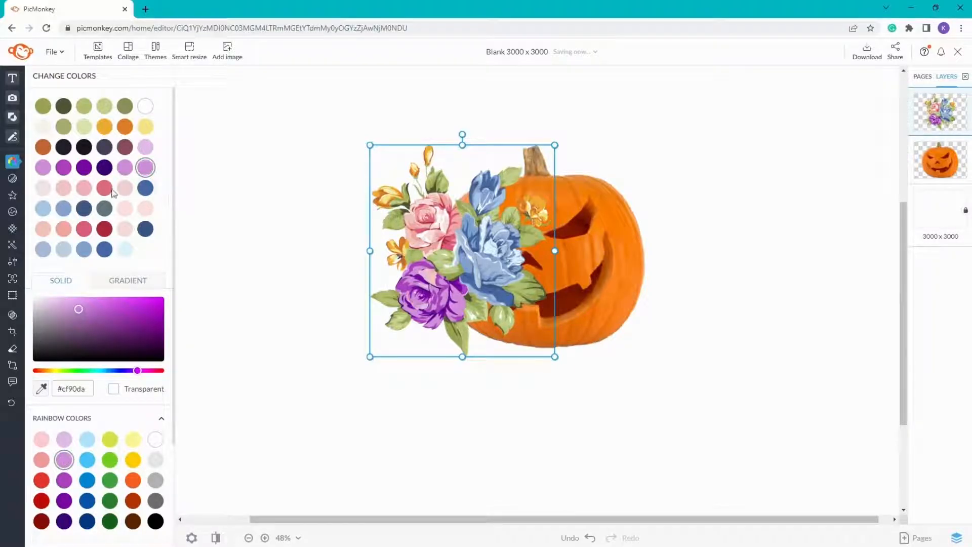
Recolor the next three pale pink shades of the bouquet to light purple #e2bde9.
{"action": "left_click", "coordinate": [43, 189]}
{"action": "left_click", "coordinate": [66, 442]}
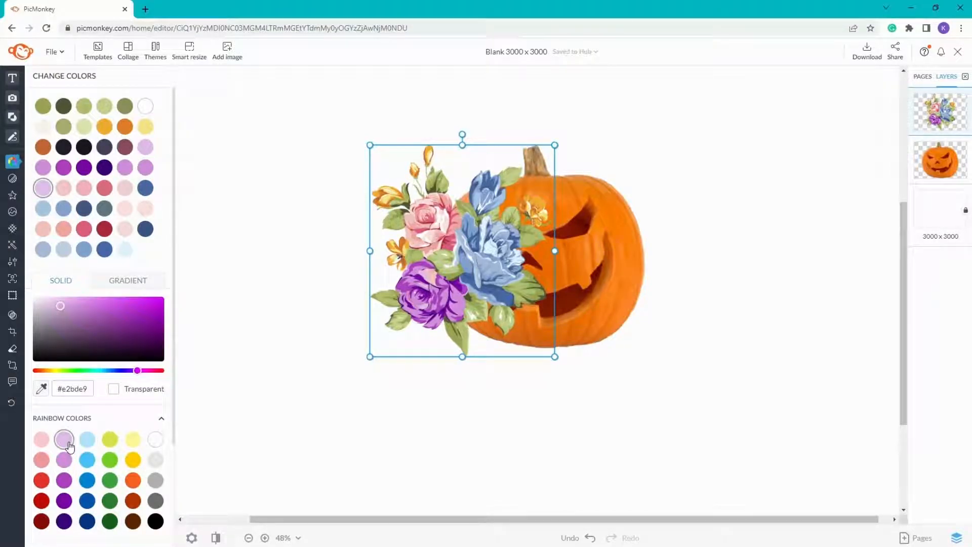
{"action": "left_click", "coordinate": [63, 188]}
{"action": "left_click", "coordinate": [64, 439]}
{"action": "left_click", "coordinate": [84, 188]}
{"action": "left_click", "coordinate": [64, 439]}
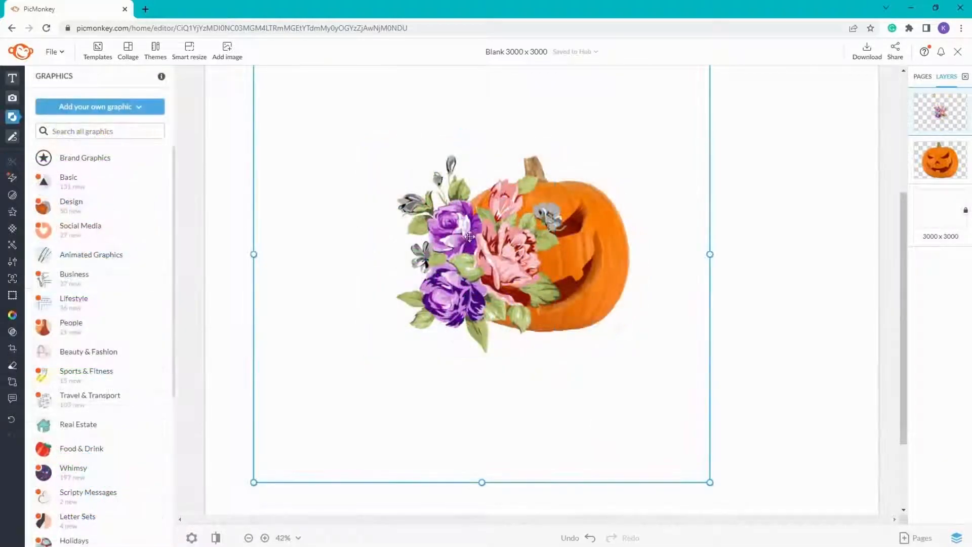
Reposition the recolored bouquet so it overlaps the left half of the pumpkin up to its carved eye.
{"action": "left_click_drag", "start_coordinate": [472, 236], "coordinate": [461, 236]}
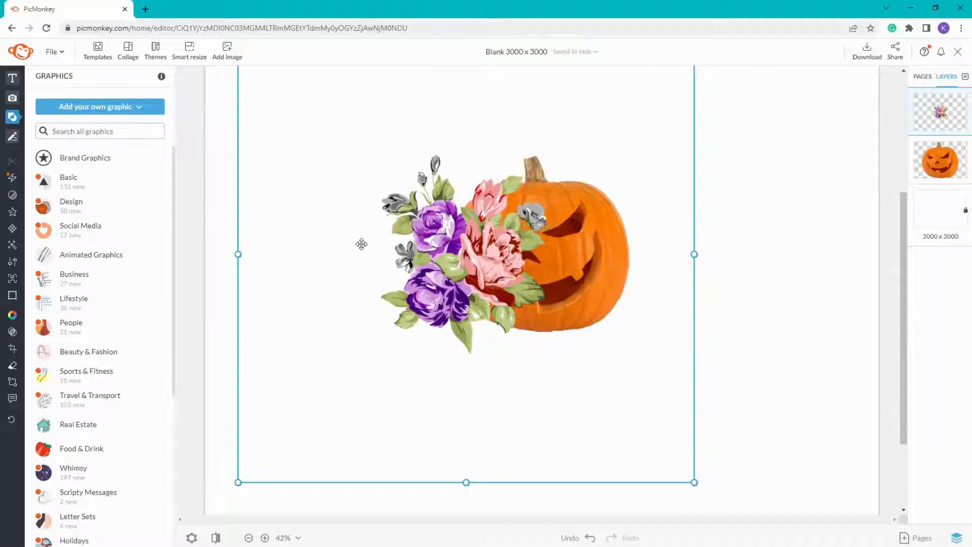
{"action": "left_click", "coordinate": [748, 246]}
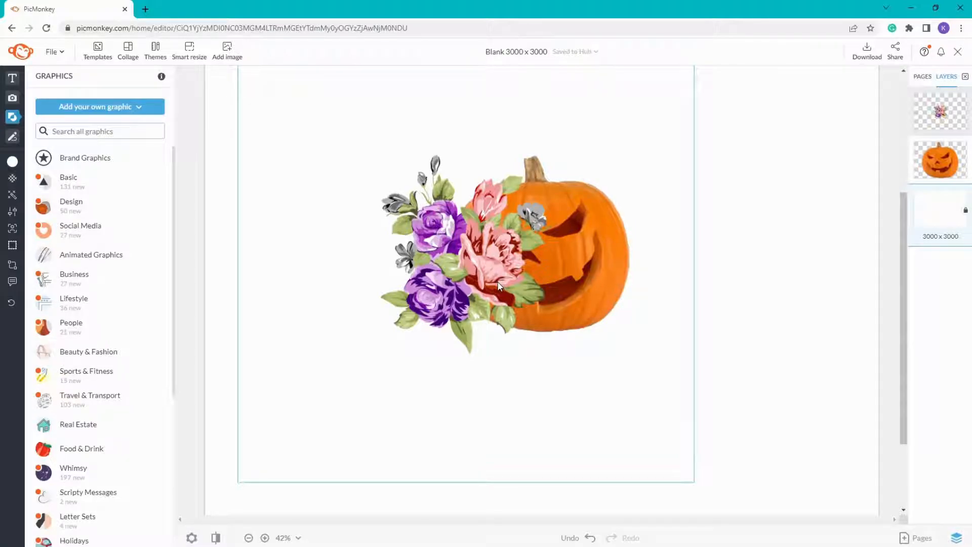
{"action": "mouse_move", "coordinate": [448, 252]}
{"action": "left_mouse_down"}
{"action": "mouse_move", "coordinate": [492, 249]}
{"action": "mouse_move", "coordinate": [466, 248]}
{"action": "left_mouse_up"}
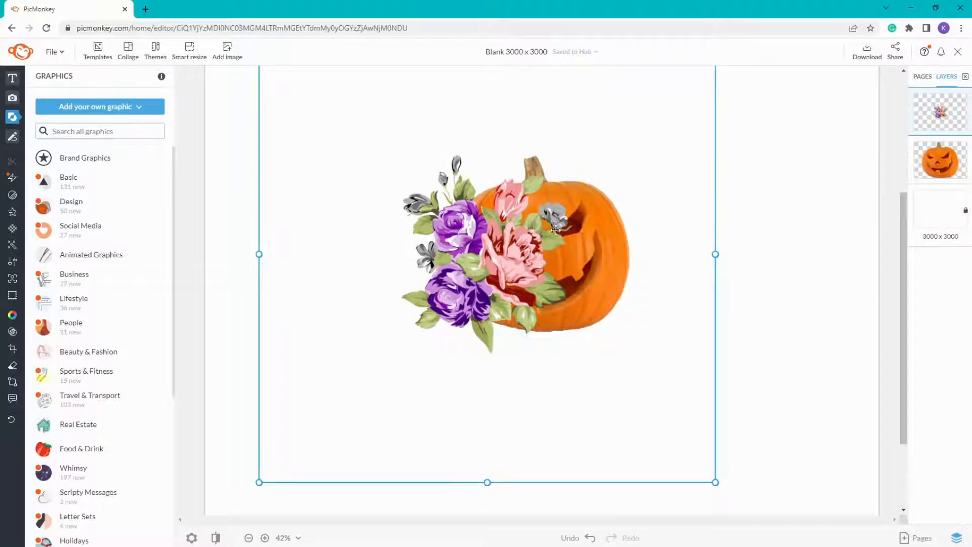
Erase the gray flower and leaves overlapping the pumpkin's eye, using a round eraser with 100% hardness.
{"action": "scroll", "coordinate": [577, 225], "scroll_direction": "up", "scroll_amount": 10}
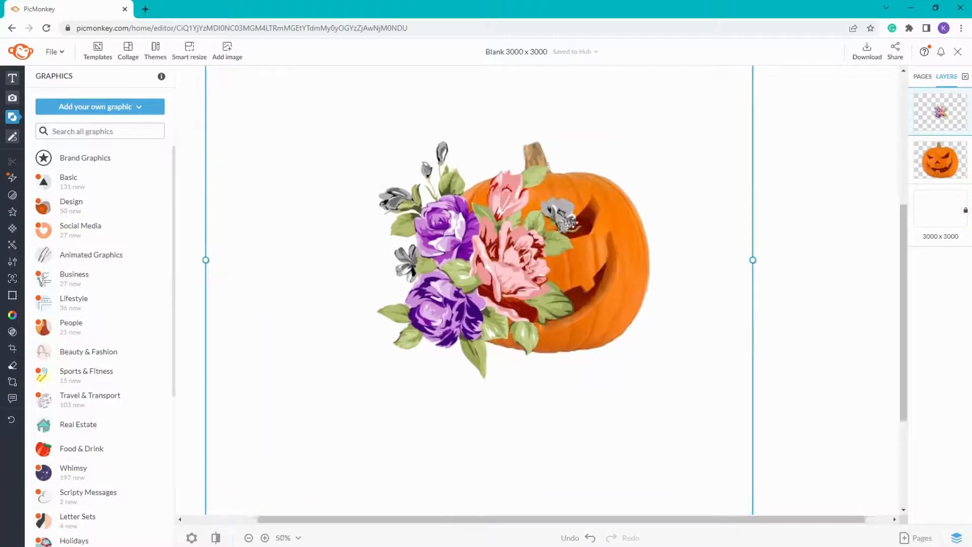
{"action": "scroll", "coordinate": [536, 213], "scroll_direction": "up", "scroll_amount": 3}
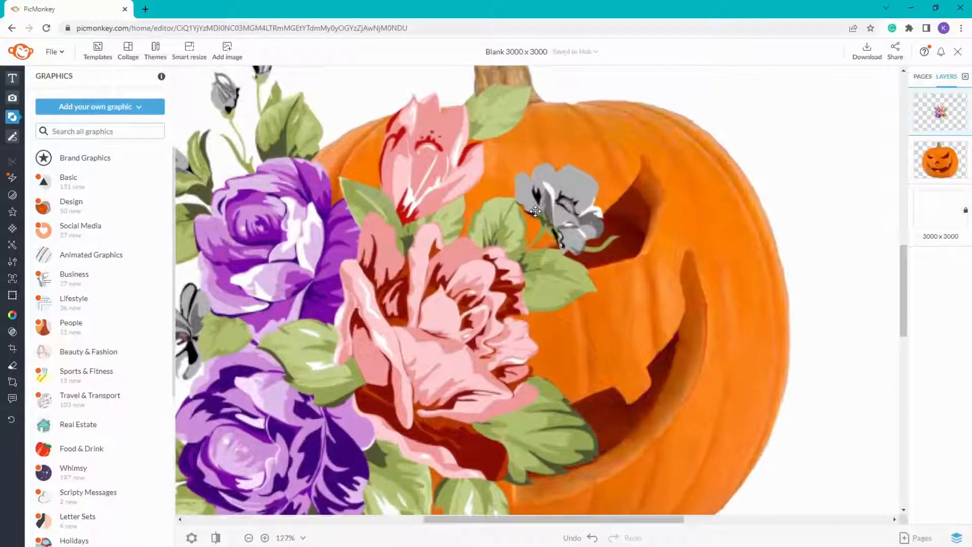
{"action": "left_click", "coordinate": [20, 367]}
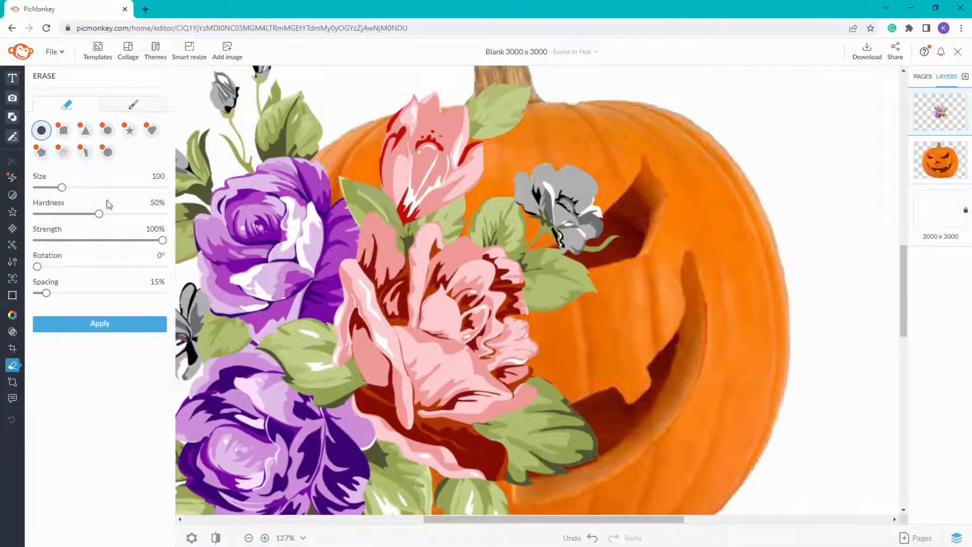
{"action": "left_click_drag", "start_coordinate": [99, 217], "coordinate": [167, 218]}
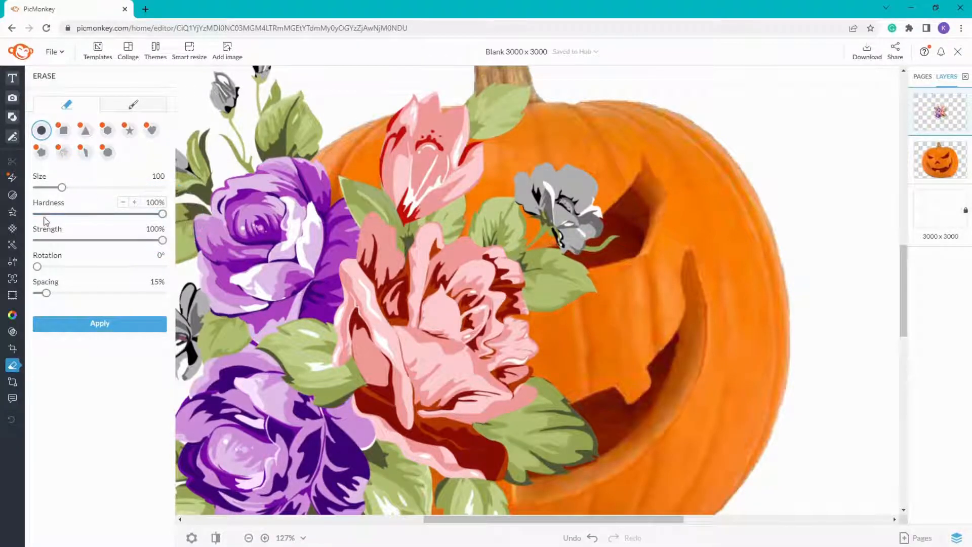
{"action": "left_click", "coordinate": [576, 175]}
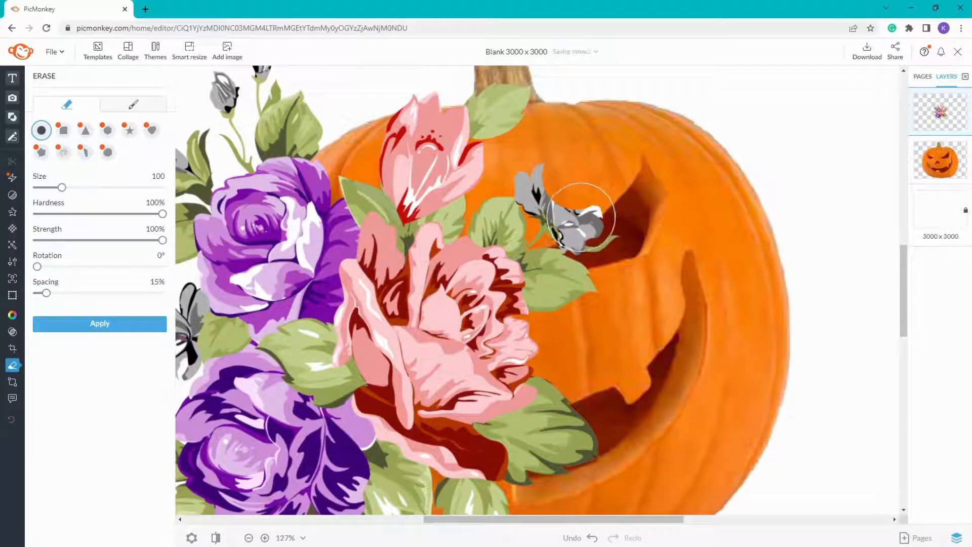
{"action": "left_click", "coordinate": [541, 174]}
{"action": "mouse_move", "coordinate": [547, 169]}
{"action": "left_mouse_down"}
{"action": "mouse_move", "coordinate": [522, 207]}
{"action": "mouse_move", "coordinate": [504, 210]}
{"action": "mouse_move", "coordinate": [603, 224]}
{"action": "mouse_move", "coordinate": [582, 278]}
{"action": "mouse_move", "coordinate": [560, 288]}
{"action": "mouse_move", "coordinate": [564, 265]}
{"action": "mouse_move", "coordinate": [538, 236]}
{"action": "left_mouse_up"}
Reduce the eraser size to 17 and erase the green leaf slivers along the large pink rose's upper-right edge.
{"action": "scroll", "coordinate": [538, 235], "scroll_direction": "up", "scroll_amount": 5}
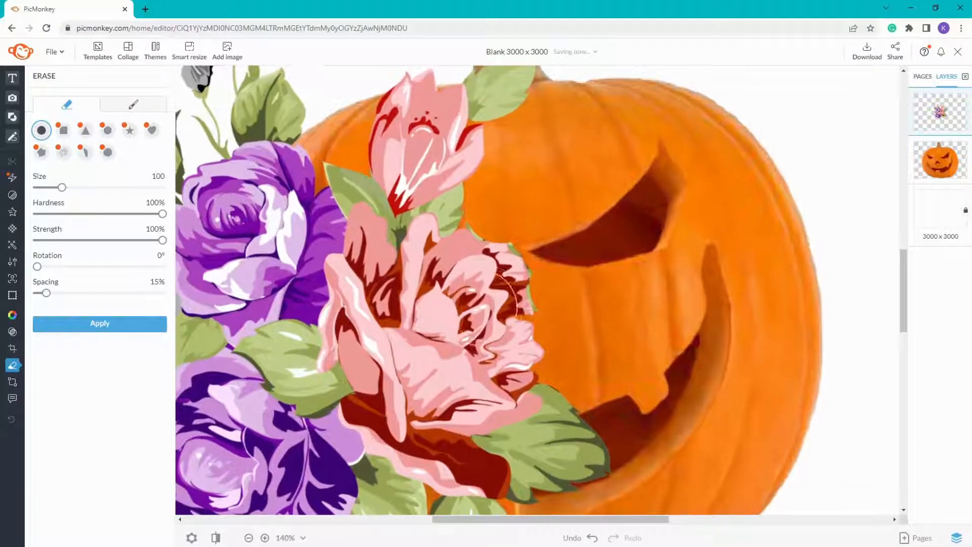
{"action": "scroll", "coordinate": [482, 252], "scroll_direction": "up", "scroll_amount": 8}
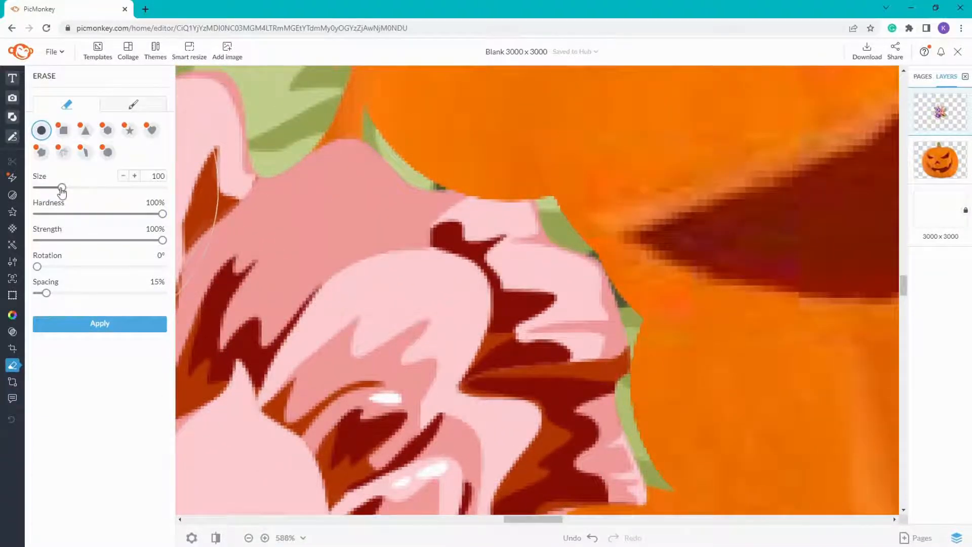
{"action": "left_click_drag", "start_coordinate": [63, 189], "coordinate": [48, 188]}
{"action": "left_click_drag", "start_coordinate": [48, 188], "coordinate": [39, 190]}
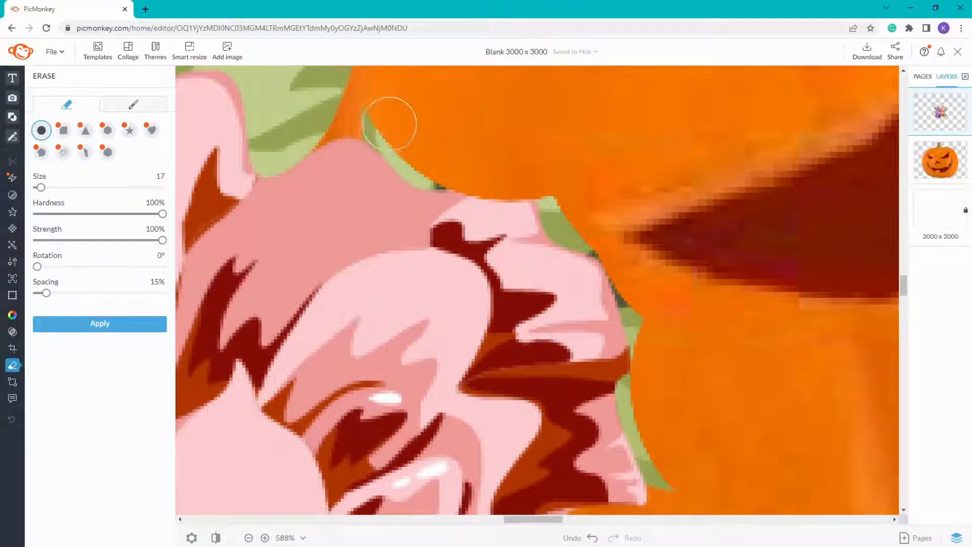
{"action": "mouse_move", "coordinate": [384, 128]}
{"action": "left_mouse_down"}
{"action": "mouse_move", "coordinate": [431, 169]}
{"action": "mouse_move", "coordinate": [420, 164]}
{"action": "mouse_move", "coordinate": [609, 202]}
{"action": "mouse_move", "coordinate": [560, 203]}
{"action": "mouse_move", "coordinate": [572, 223]}
{"action": "mouse_move", "coordinate": [563, 219]}
{"action": "mouse_move", "coordinate": [608, 236]}
{"action": "mouse_move", "coordinate": [585, 229]}
{"action": "mouse_move", "coordinate": [622, 269]}
{"action": "mouse_move", "coordinate": [631, 263]}
{"action": "mouse_move", "coordinate": [650, 331]}
{"action": "left_mouse_up"}
{"action": "left_click", "coordinate": [653, 332]}
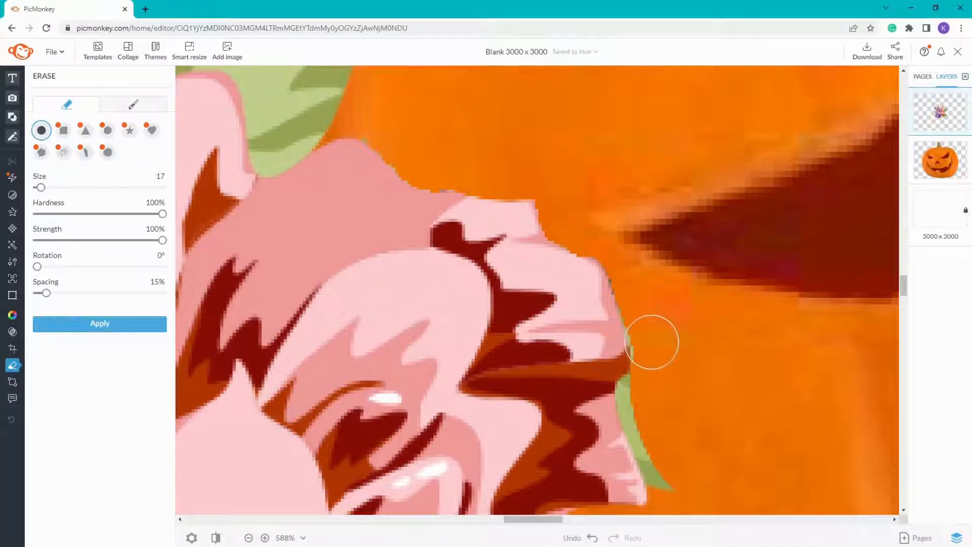
Erase the remaining green slivers down the outer petals of the pink rose facing the pumpkin's eye, and apply the erasing.
{"action": "left_click", "coordinate": [647, 321]}
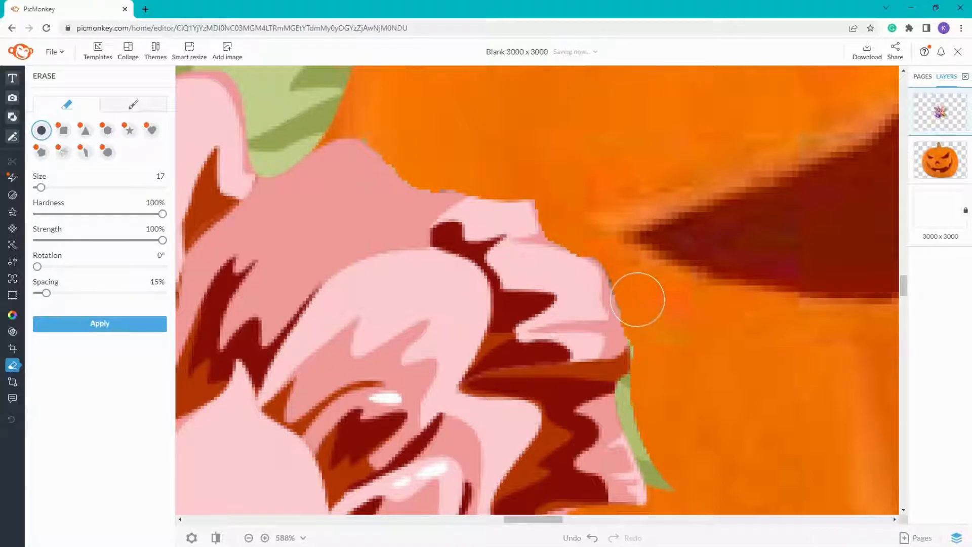
{"action": "left_click", "coordinate": [652, 352]}
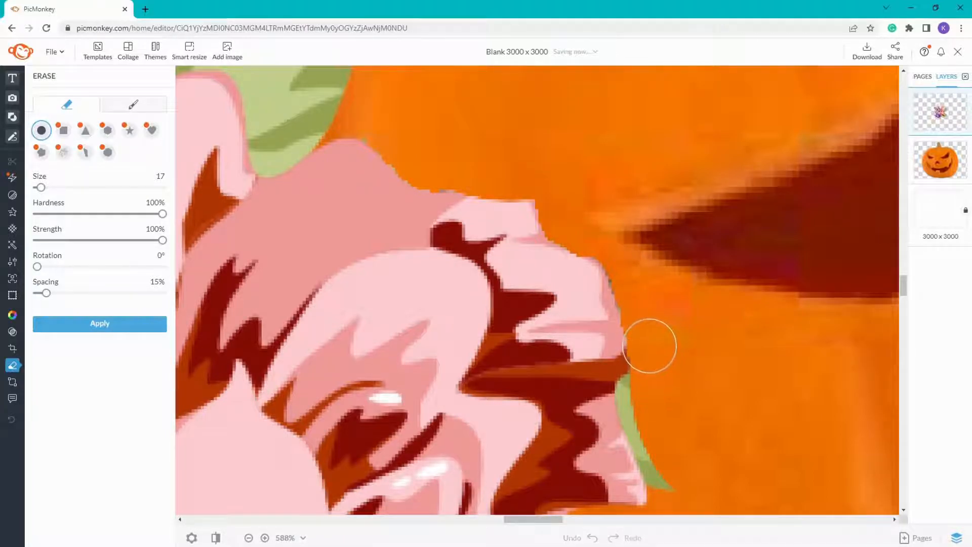
{"action": "left_click", "coordinate": [641, 397]}
{"action": "left_click", "coordinate": [648, 407]}
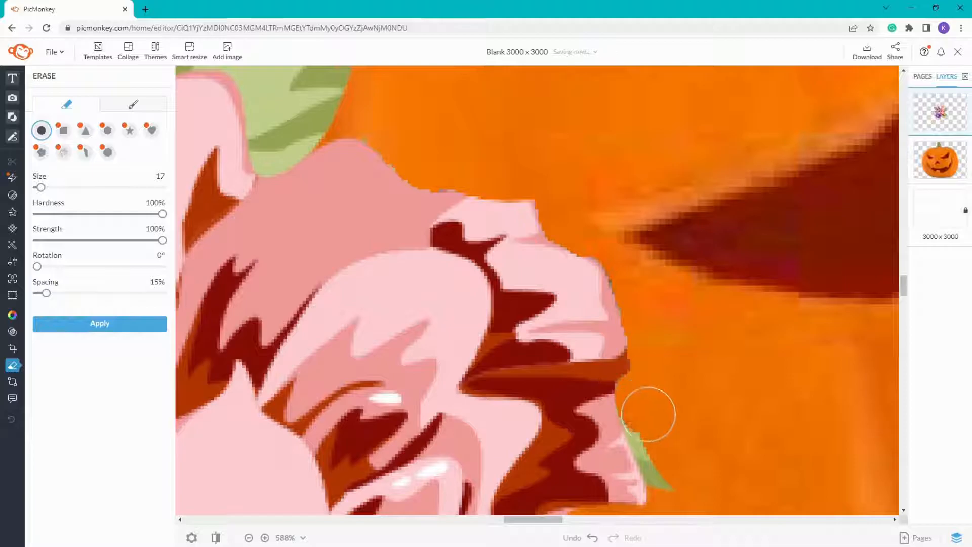
{"action": "left_click", "coordinate": [652, 444]}
{"action": "left_click", "coordinate": [668, 464]}
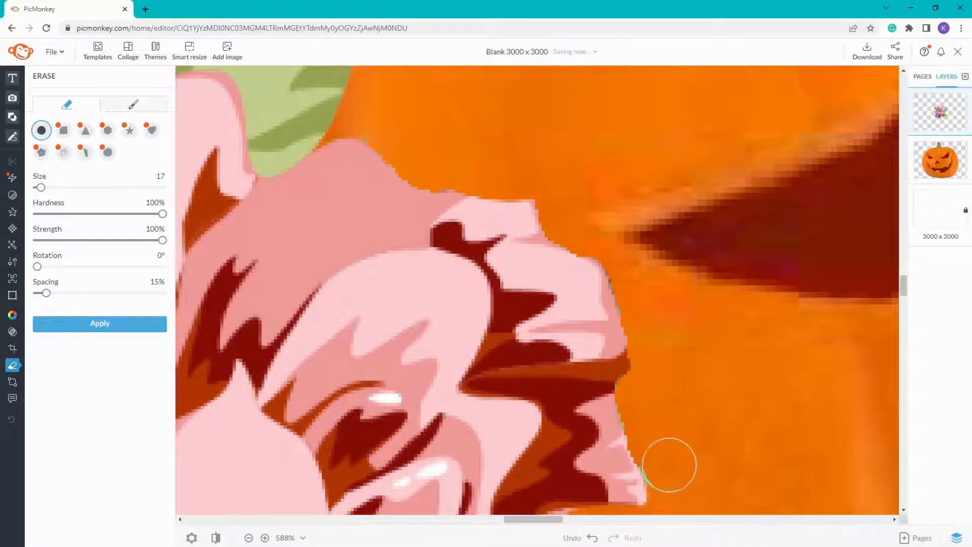
{"action": "left_click", "coordinate": [660, 461]}
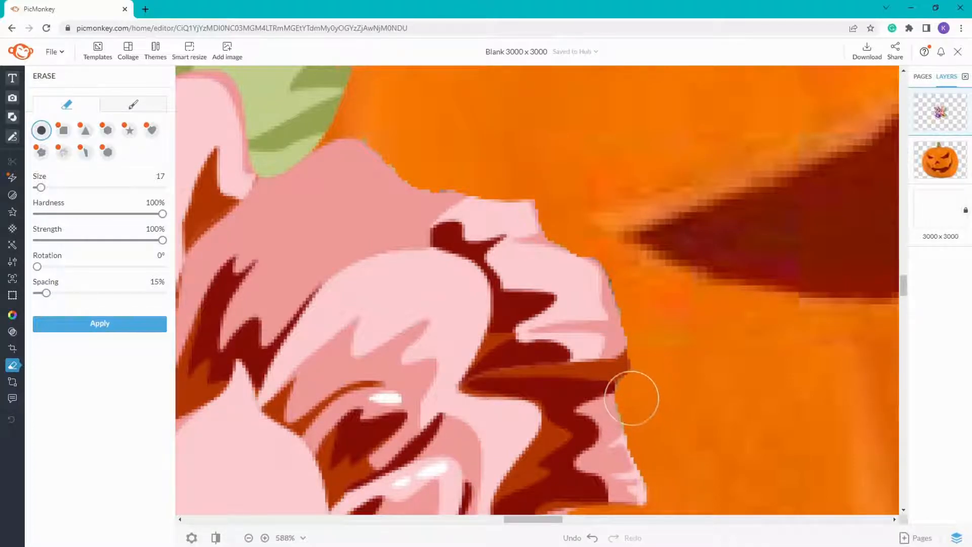
{"action": "left_click", "coordinate": [641, 407]}
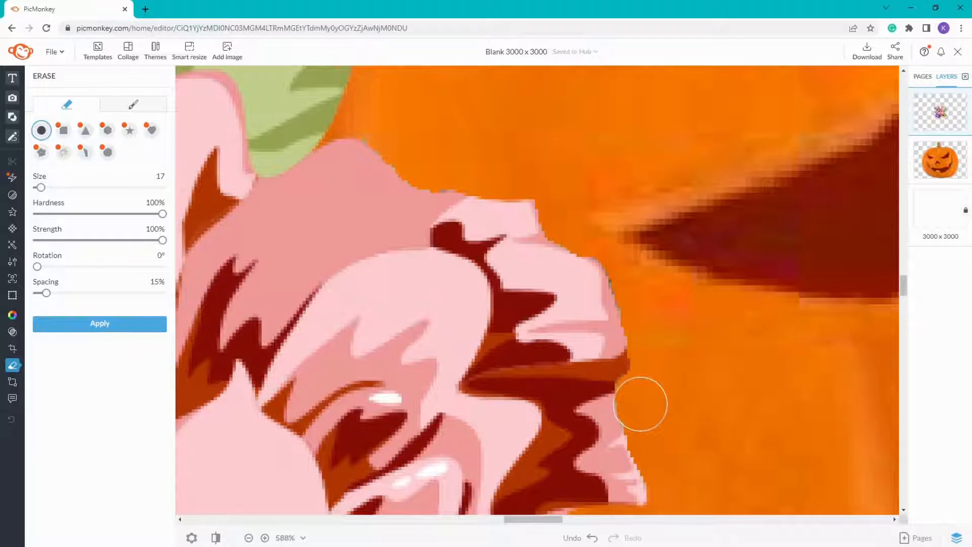
{"action": "left_click", "coordinate": [103, 330]}
Add a black drop shadow to the flower bouquet.
{"action": "scroll", "coordinate": [551, 311], "scroll_direction": "down", "scroll_amount": 5}
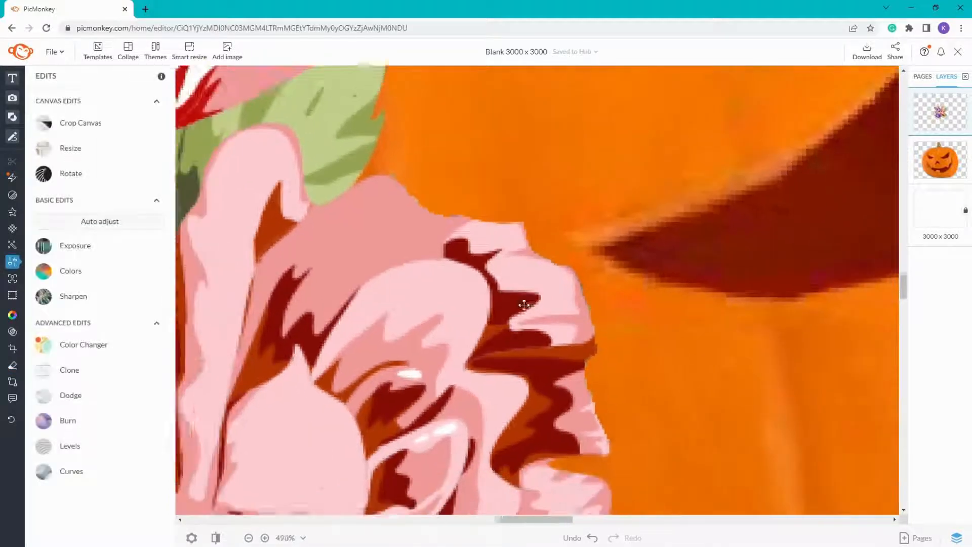
{"action": "scroll", "coordinate": [519, 334], "scroll_direction": "down", "scroll_amount": 6}
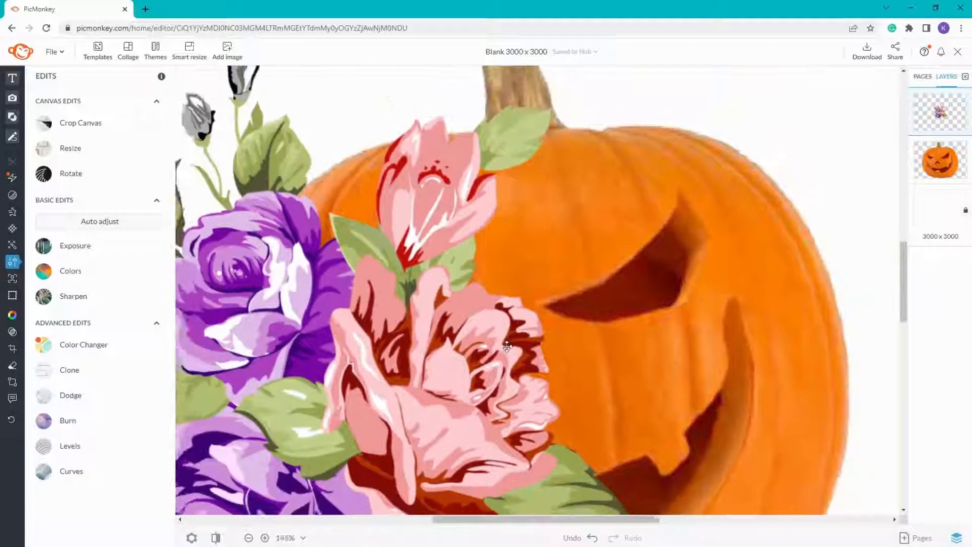
{"action": "scroll", "coordinate": [497, 388], "scroll_direction": "down", "scroll_amount": 1}
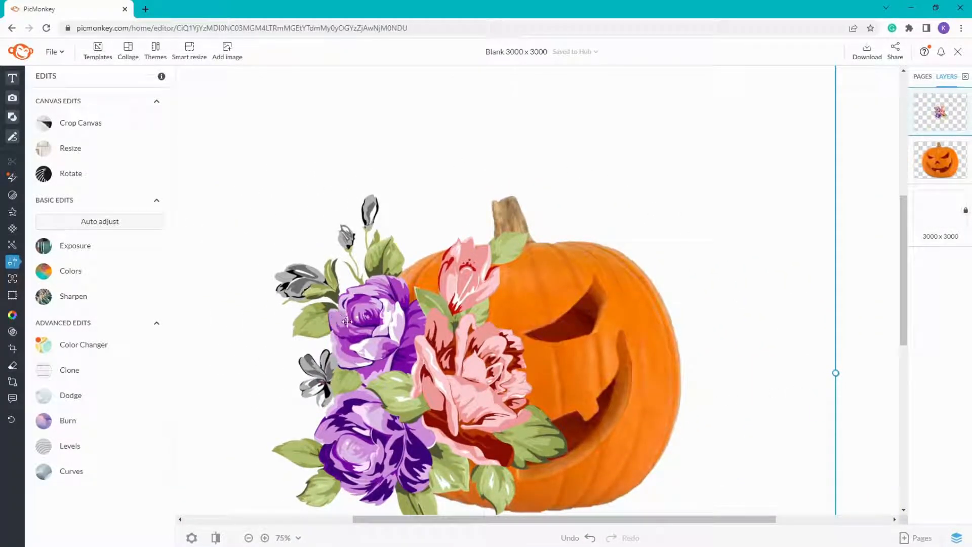
{"action": "left_click", "coordinate": [13, 195]}
{"action": "left_click", "coordinate": [64, 105]}
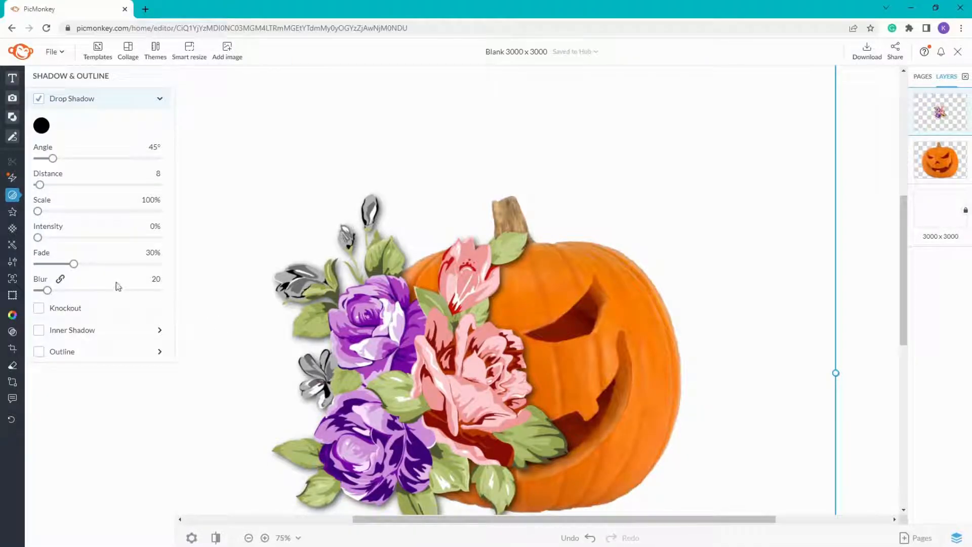
Overlay the pale purple Watercolor texture on the flowers with saturation 58 and fade 57%.
{"action": "left_click", "coordinate": [12, 229]}
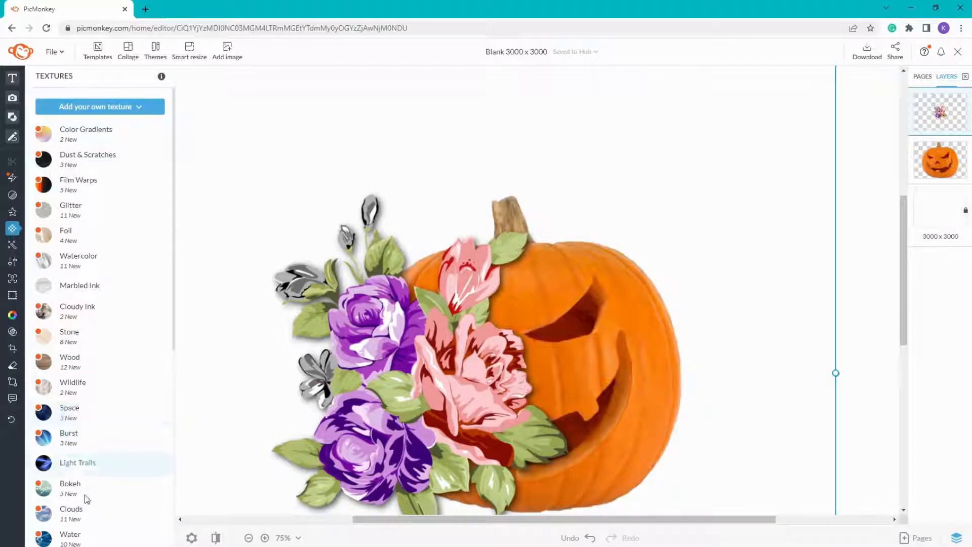
{"action": "left_click", "coordinate": [63, 268]}
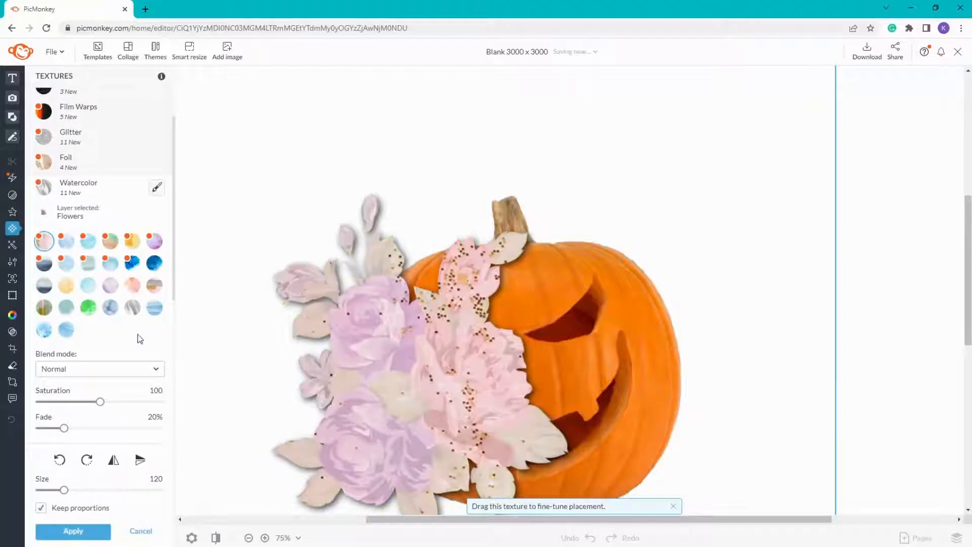
{"action": "left_click", "coordinate": [111, 289]}
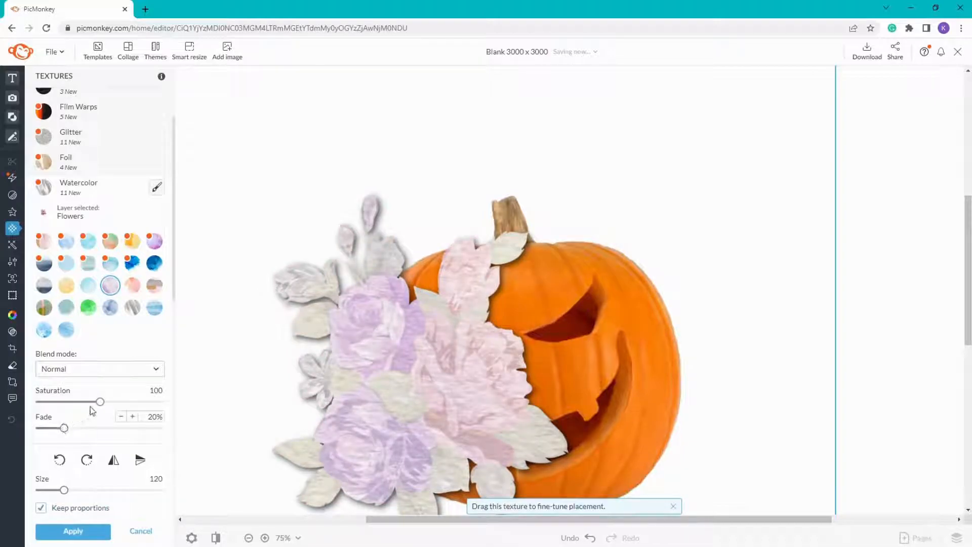
{"action": "left_click_drag", "start_coordinate": [100, 402], "coordinate": [107, 430]}
{"action": "left_click_drag", "start_coordinate": [47, 404], "coordinate": [74, 408]}
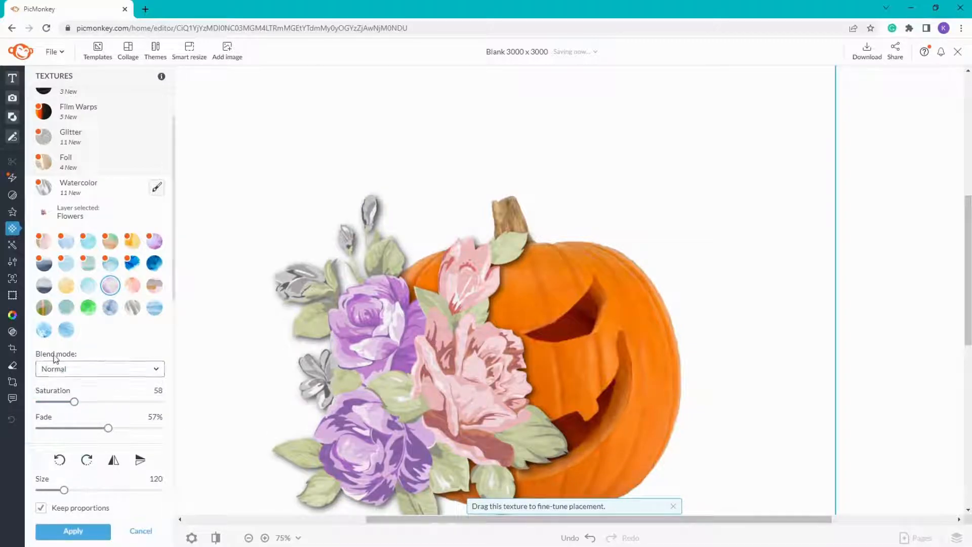
Switch the watercolor texture's blend mode to Multiply, reduce its fade to about 18% and apply it.
{"action": "left_click", "coordinate": [65, 373]}
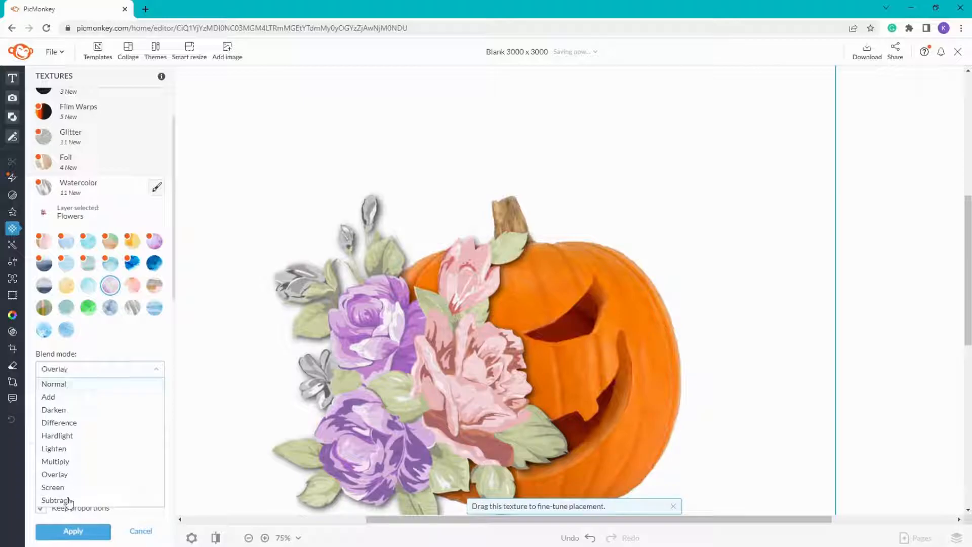
{"action": "left_click", "coordinate": [59, 462]}
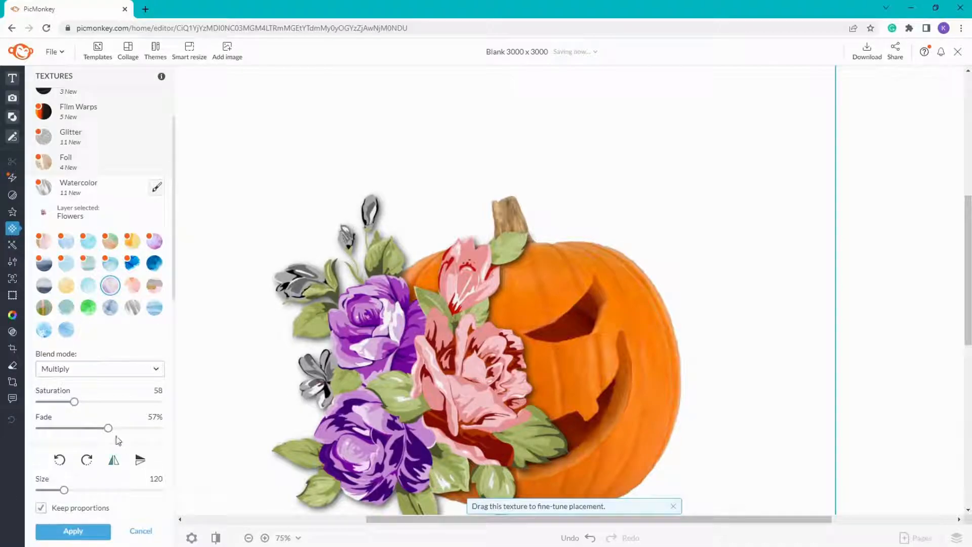
{"action": "left_click_drag", "start_coordinate": [108, 431], "coordinate": [56, 428]}
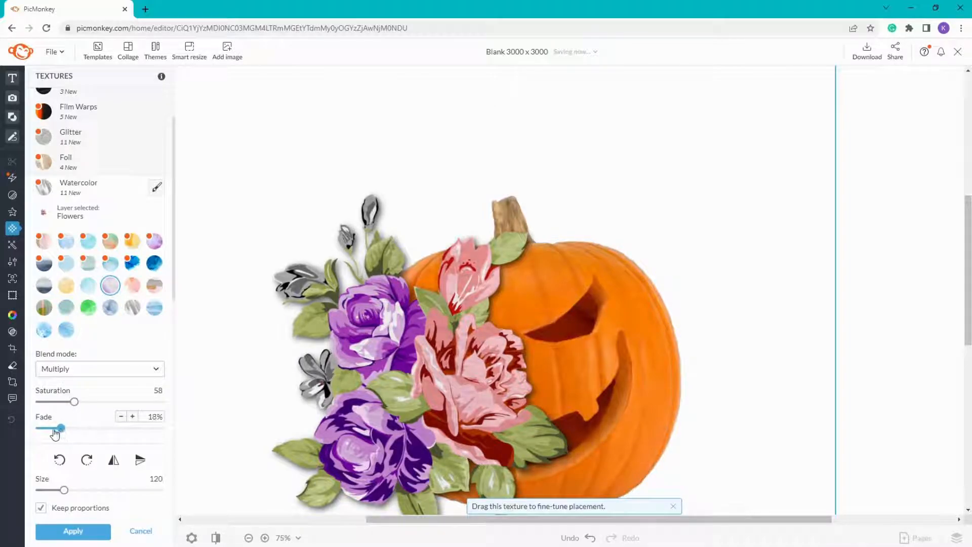
{"action": "left_click", "coordinate": [87, 534]}
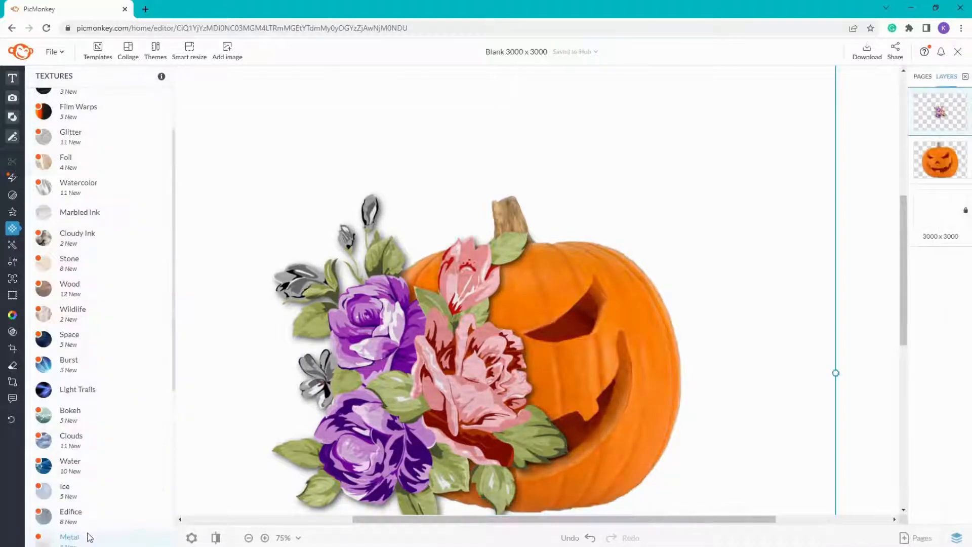
Overlay a mottled teal Water texture on the pumpkin in Multiply mode with 1% fade, and shift it down off the stem.
{"action": "left_click", "coordinate": [654, 329]}
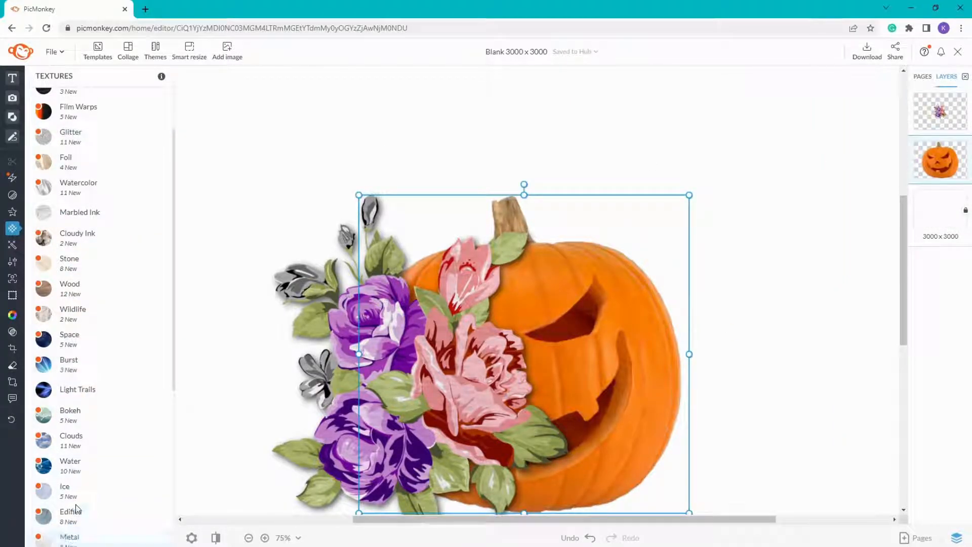
{"action": "left_click", "coordinate": [76, 469]}
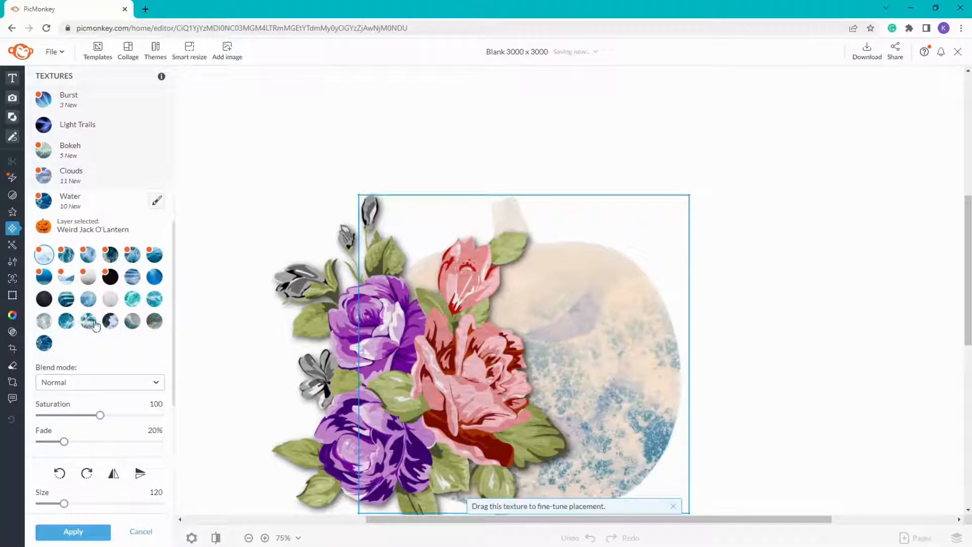
{"action": "left_click", "coordinate": [90, 322]}
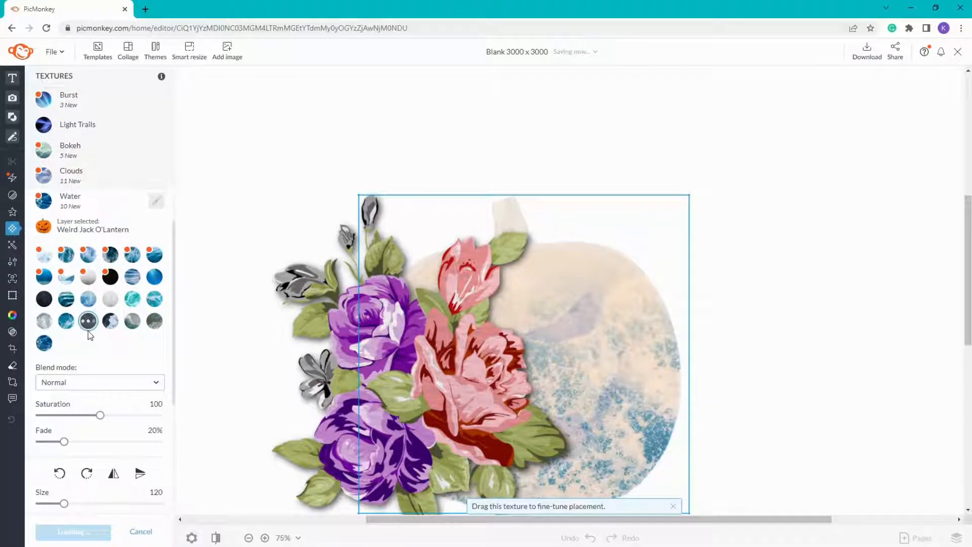
{"action": "left_click", "coordinate": [68, 377]}
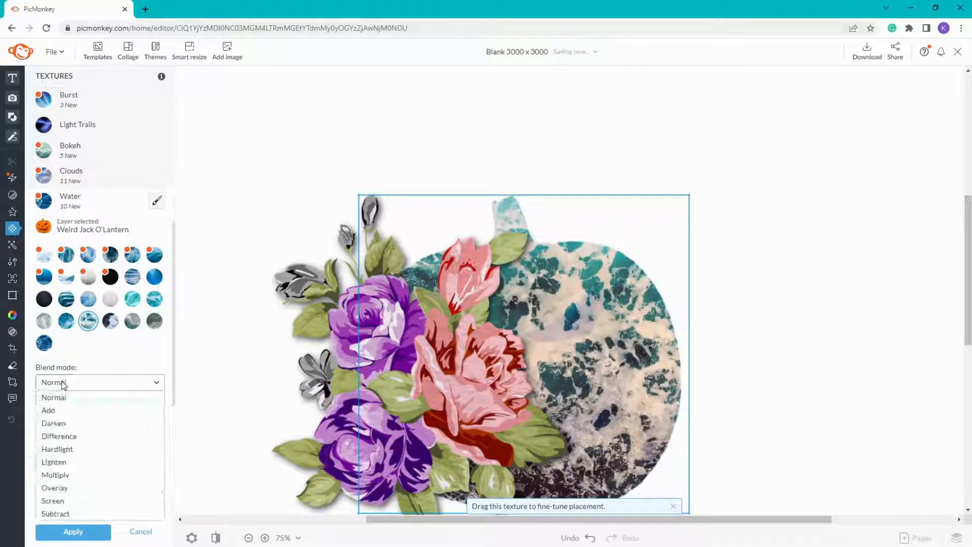
{"action": "left_click", "coordinate": [69, 480]}
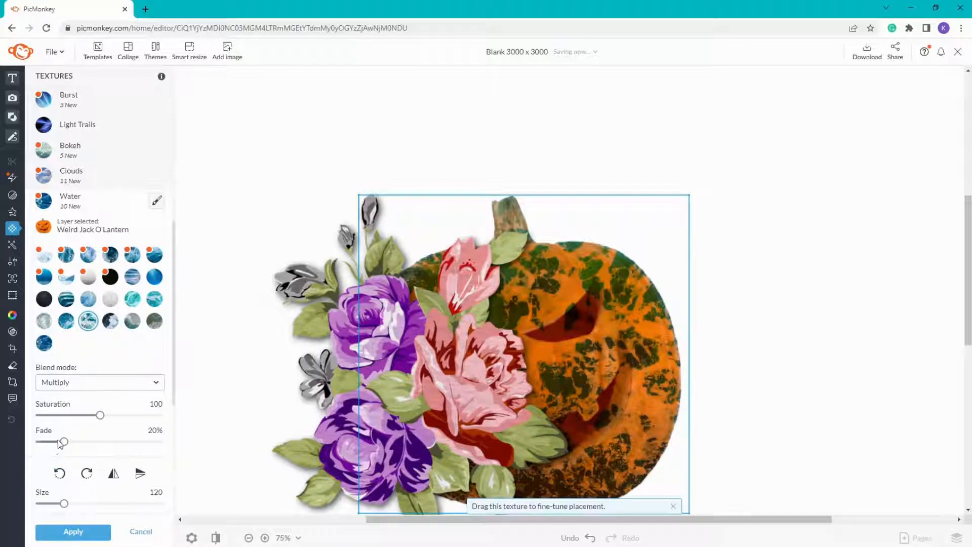
{"action": "left_click_drag", "start_coordinate": [60, 444], "coordinate": [40, 443]}
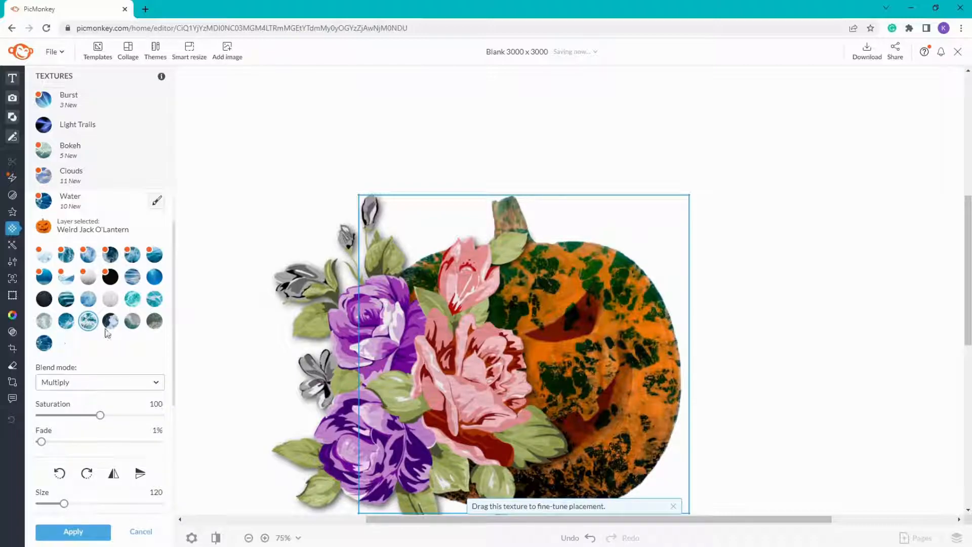
{"action": "left_click_drag", "start_coordinate": [554, 368], "coordinate": [600, 435]}
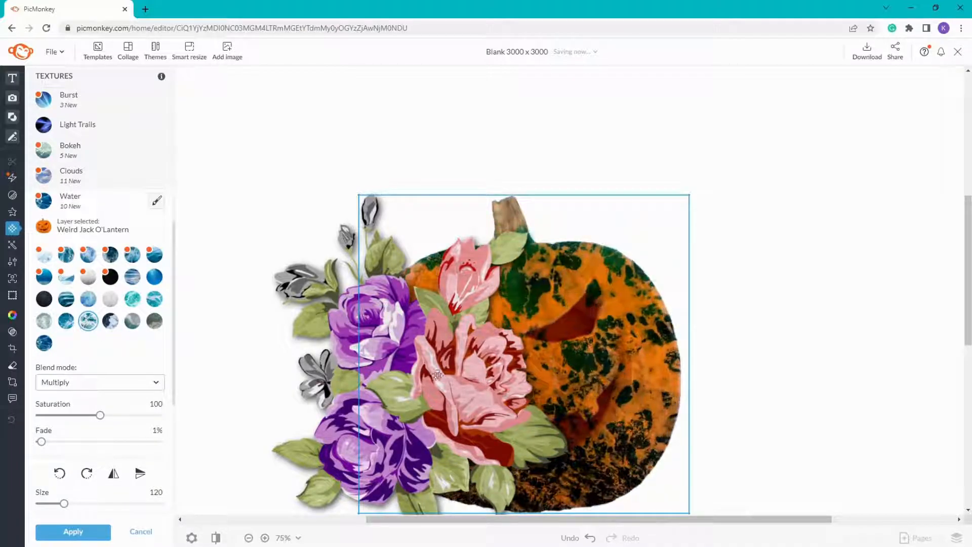
Switch the pumpkin to the first Water texture at size 100 and 50% fade, reposition its speckles and apply it.
{"action": "left_click", "coordinate": [44, 323]}
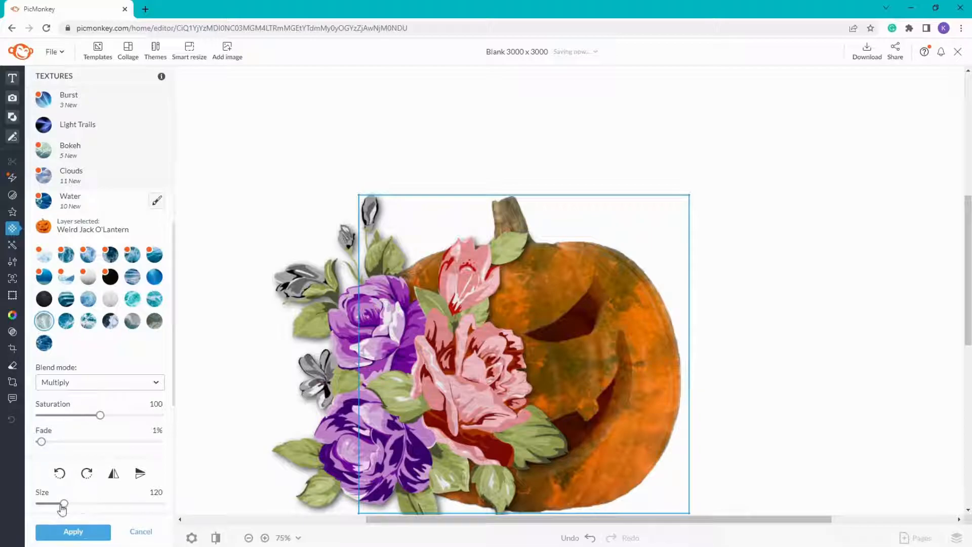
{"action": "left_click_drag", "start_coordinate": [63, 505], "coordinate": [26, 507]}
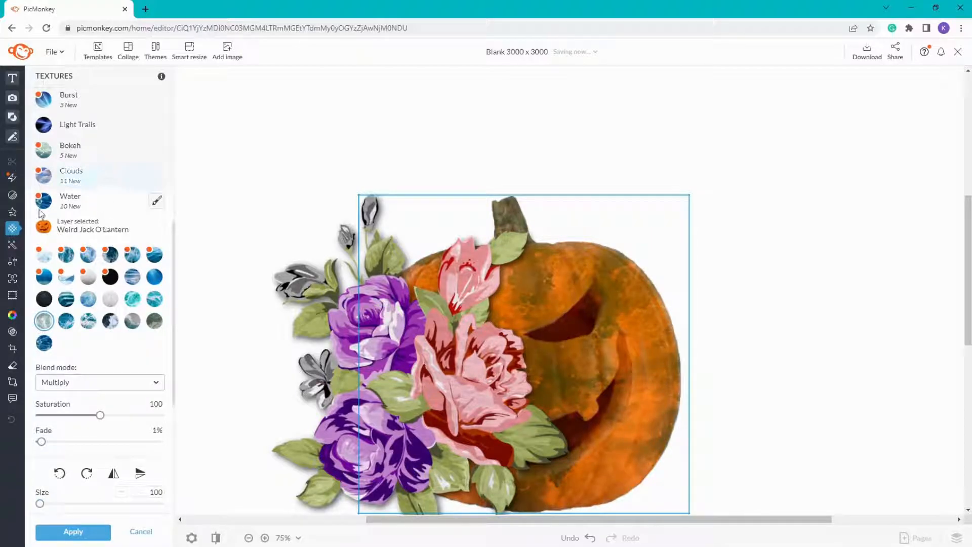
{"action": "left_click", "coordinate": [44, 254]}
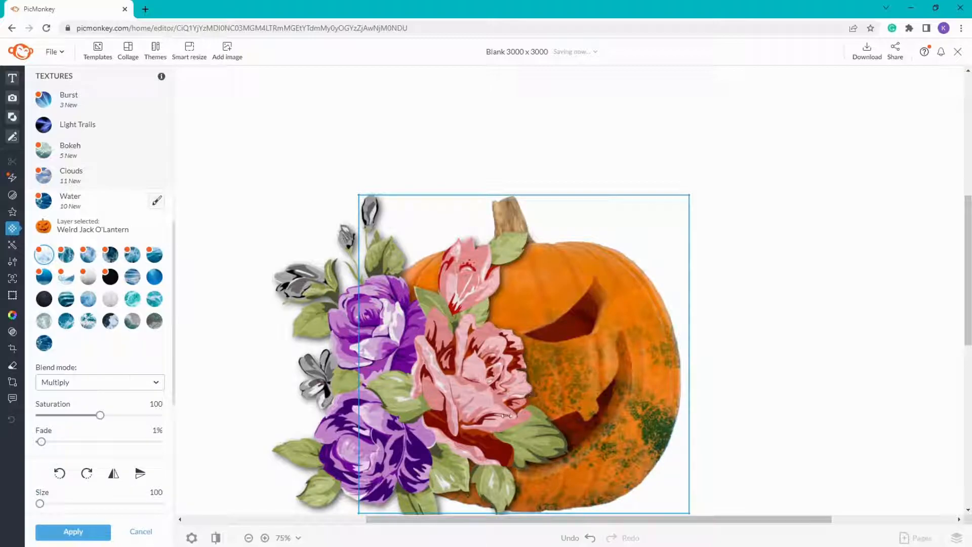
{"action": "left_click_drag", "start_coordinate": [41, 441], "coordinate": [83, 441]}
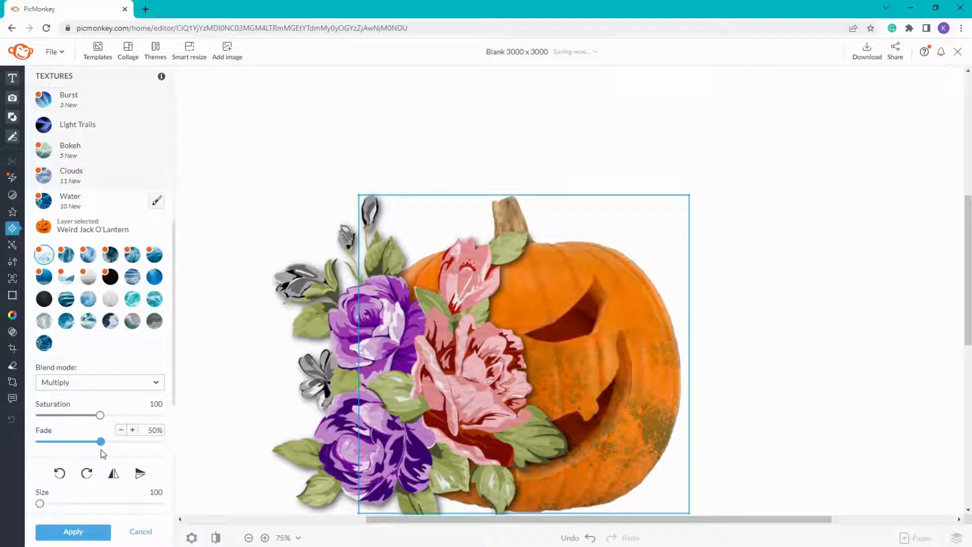
{"action": "left_click_drag", "start_coordinate": [613, 360], "coordinate": [456, 364]}
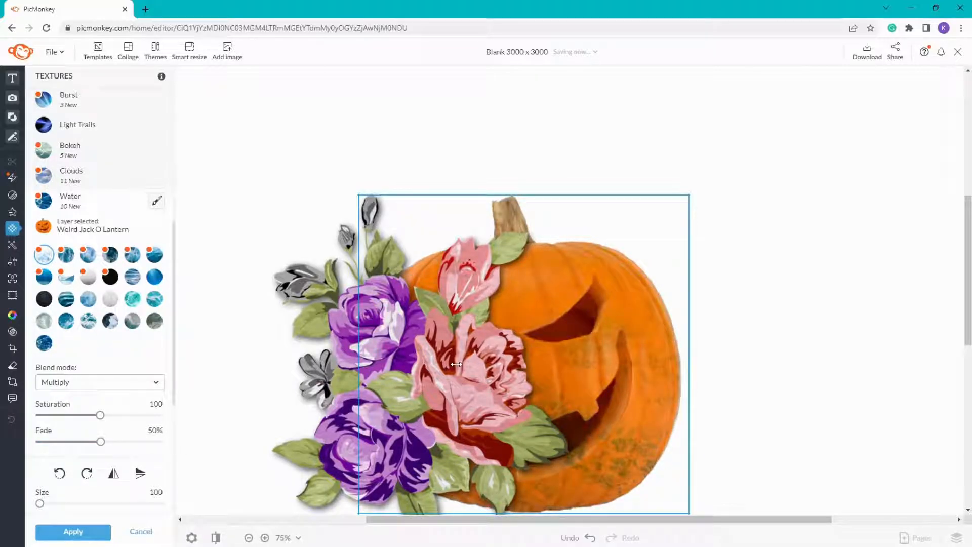
{"action": "left_click", "coordinate": [70, 532]}
{"action": "mouse_move", "coordinate": [6, 177]}
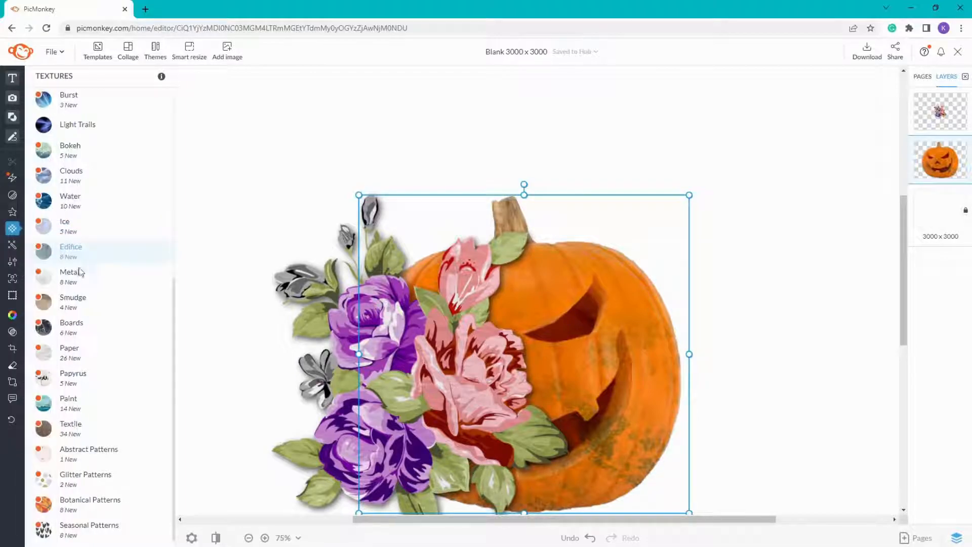
Add the Intrepid effect to the pumpkin at 0% fade and apply it.
{"action": "left_click", "coordinate": [32, 246]}
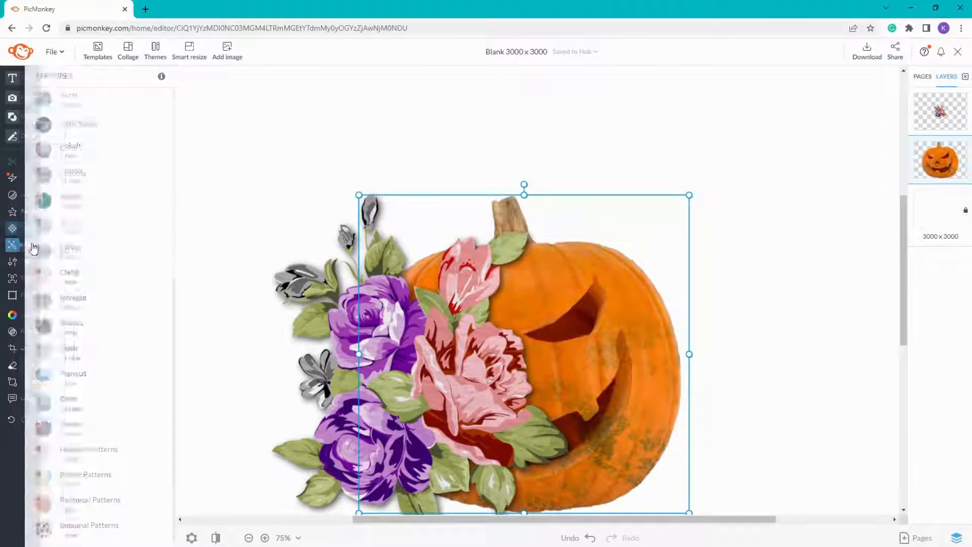
{"action": "left_click", "coordinate": [79, 302]}
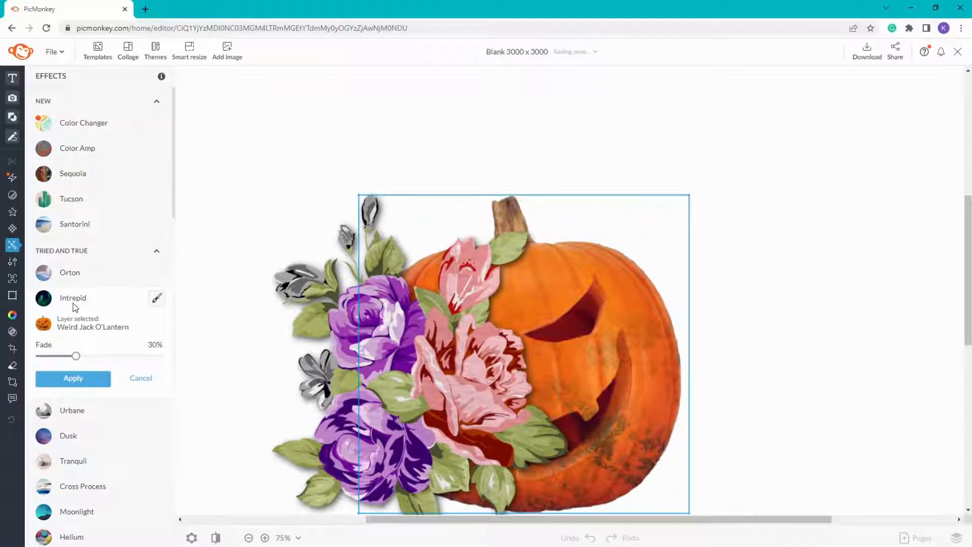
{"action": "left_click_drag", "start_coordinate": [77, 358], "coordinate": [28, 361]}
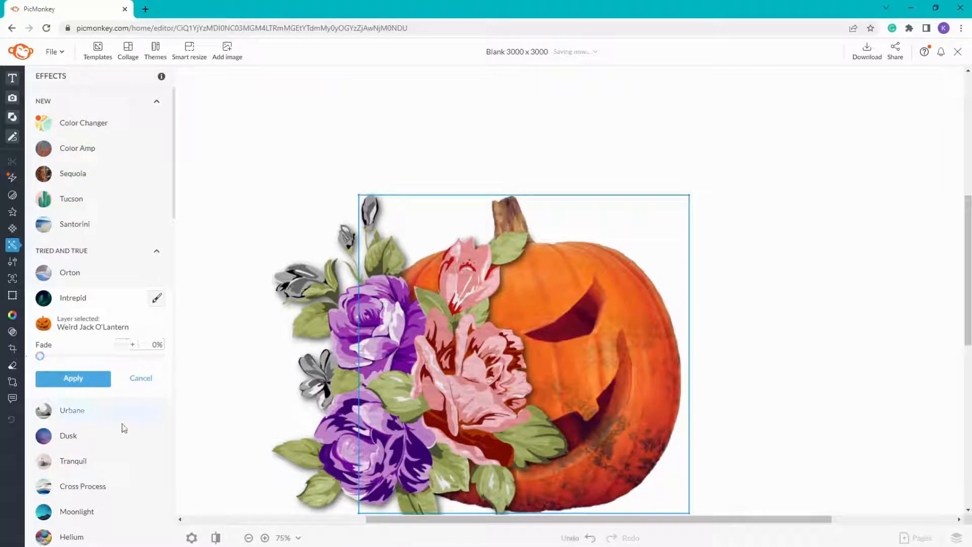
{"action": "left_click", "coordinate": [73, 378]}
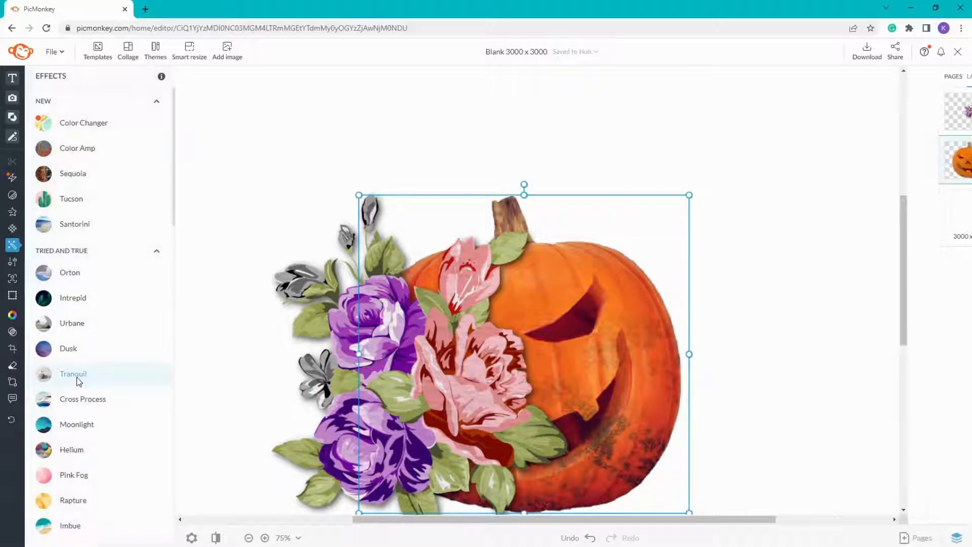
Add the Intrepid effect to the flowers at 0% fade and apply it.
{"action": "left_click", "coordinate": [280, 294]}
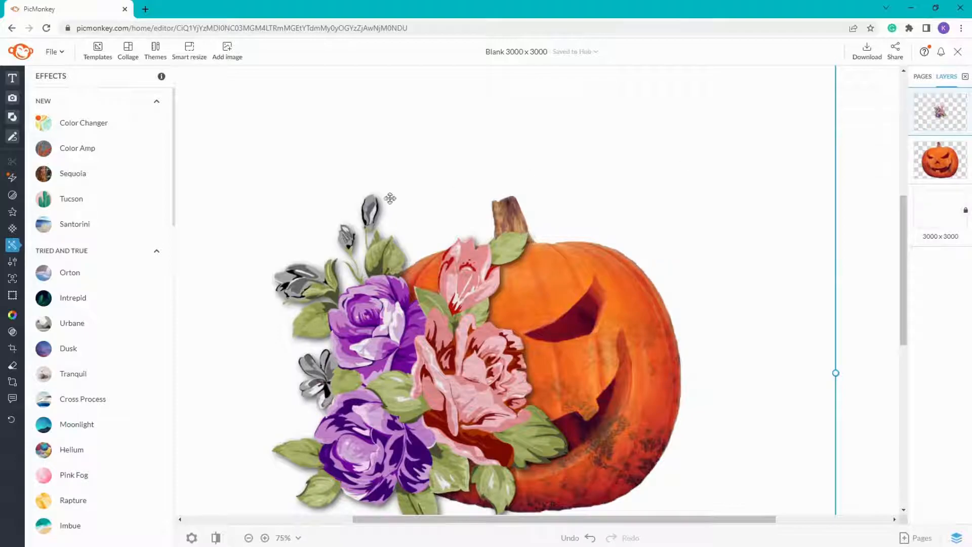
{"action": "mouse_move", "coordinate": [25, 247]}
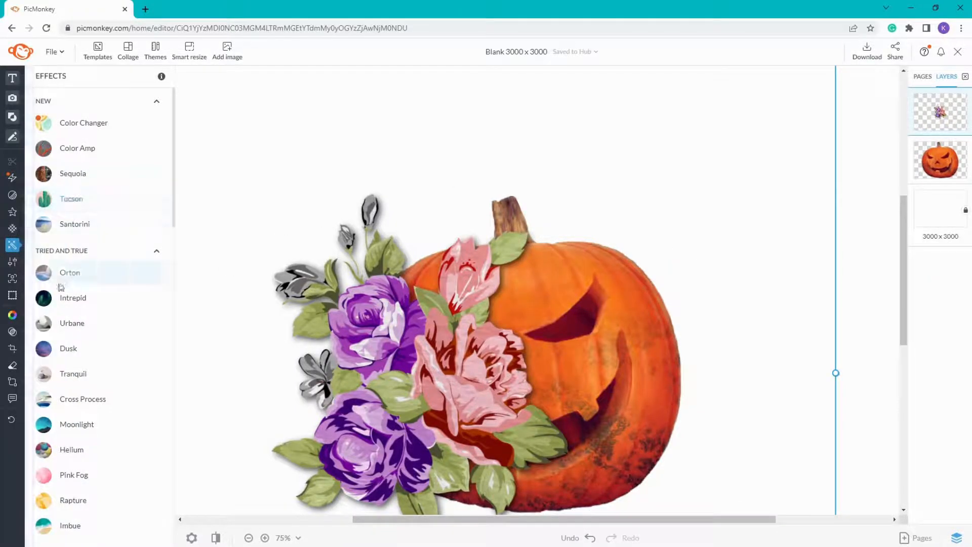
{"action": "left_click", "coordinate": [74, 303]}
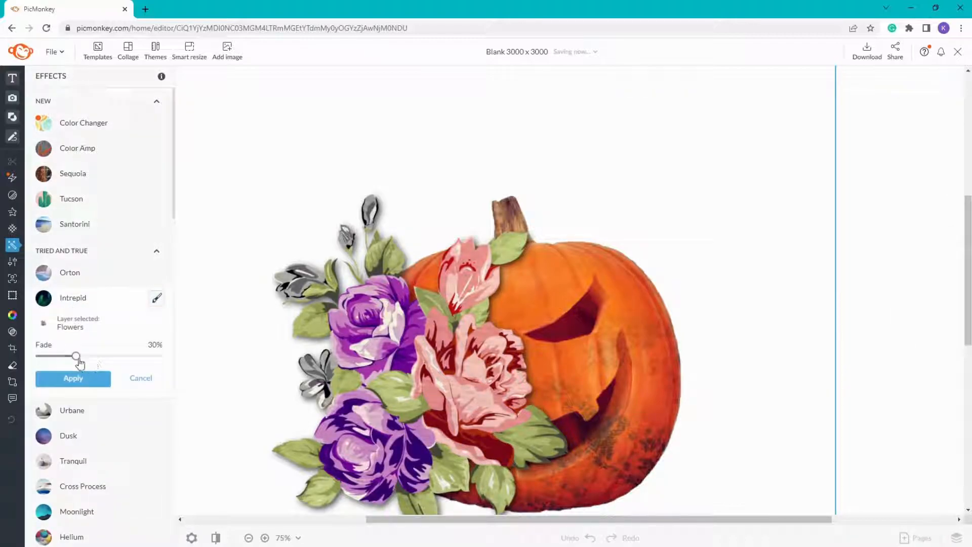
{"action": "left_click_drag", "start_coordinate": [76, 357], "coordinate": [29, 361]}
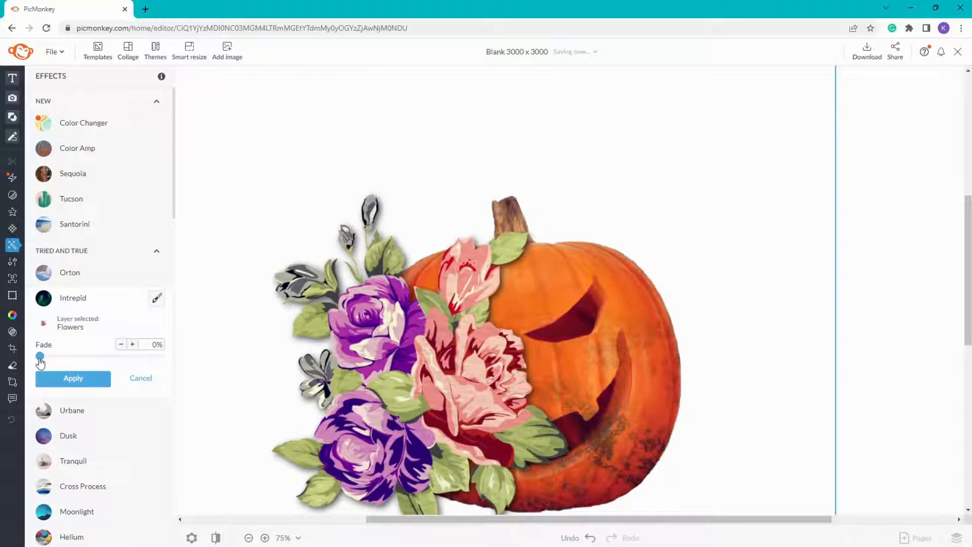
{"action": "left_click", "coordinate": [83, 384]}
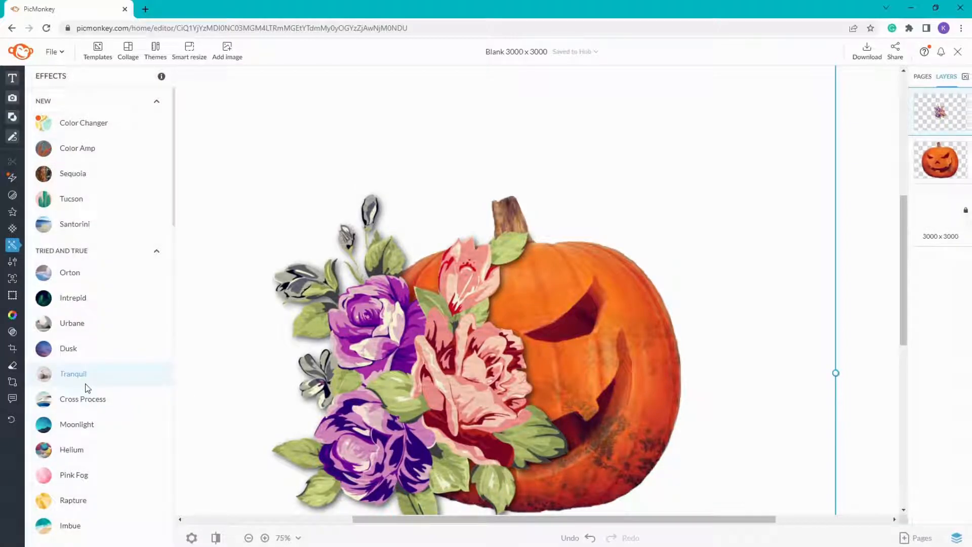
Add the Moonlight effect to the pumpkin, raise its fade to just over 33% and apply it.
{"action": "scroll", "coordinate": [76, 503], "scroll_direction": "down", "scroll_amount": 2}
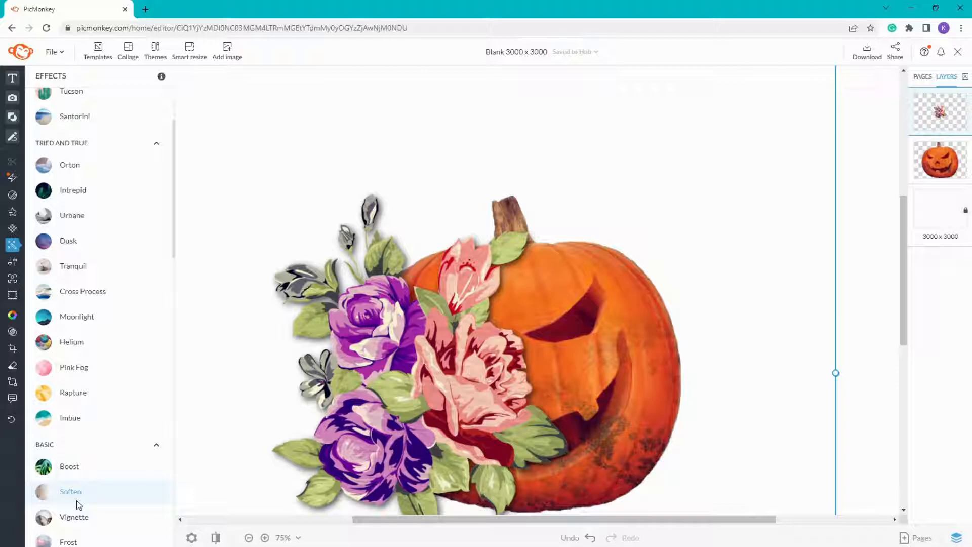
{"action": "left_click", "coordinate": [940, 160]}
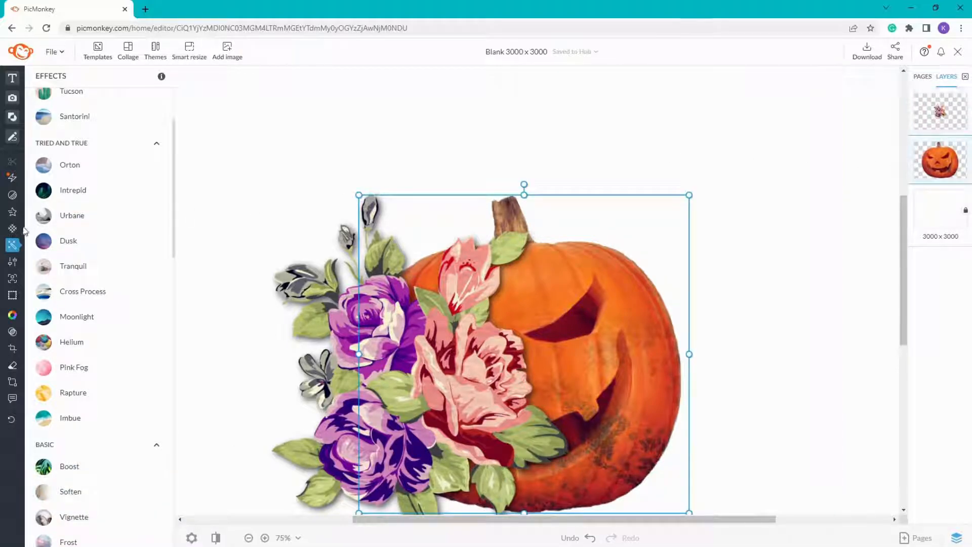
{"action": "left_click", "coordinate": [78, 318]}
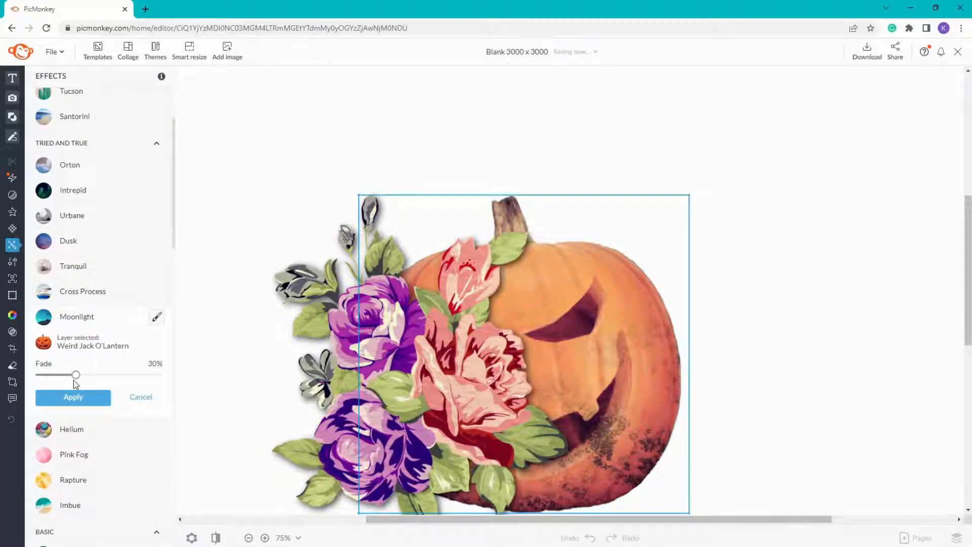
{"action": "left_click", "coordinate": [132, 364]}
{"action": "left_click", "coordinate": [133, 364]}
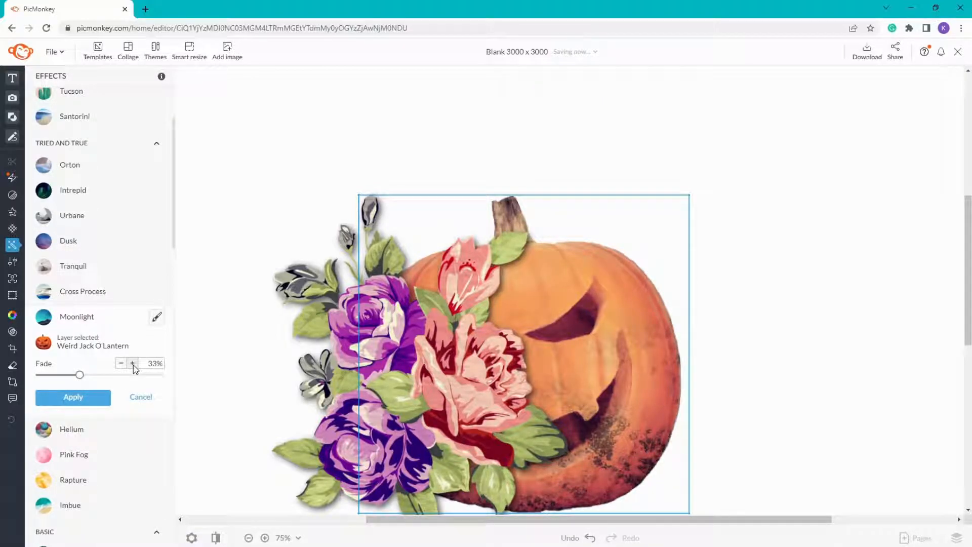
{"action": "left_click", "coordinate": [133, 364]}
{"action": "left_click", "coordinate": [62, 398]}
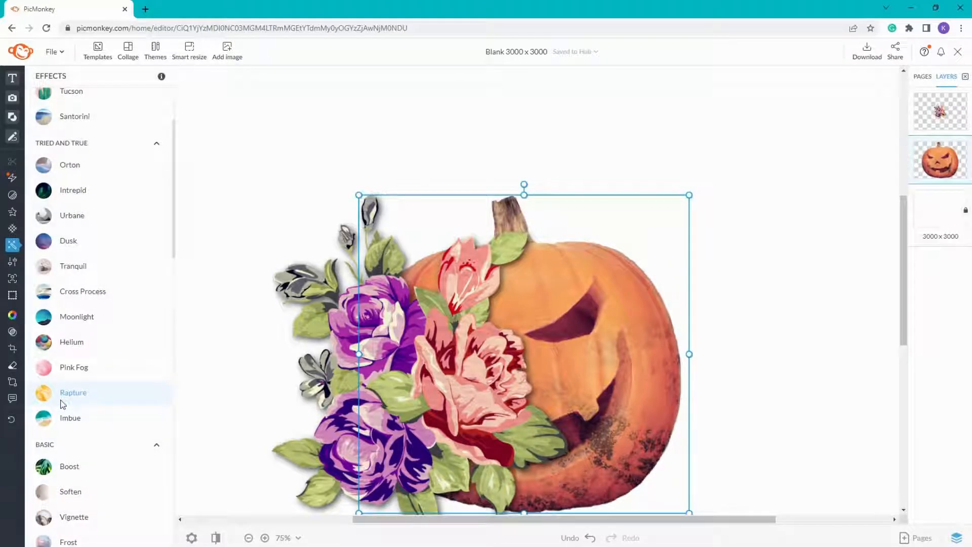
Search the graphics for "banner" and add the Rococo Blank Banner to the canvas.
{"action": "left_click", "coordinate": [716, 354]}
{"action": "scroll", "coordinate": [718, 353], "scroll_direction": "down", "scroll_amount": 4}
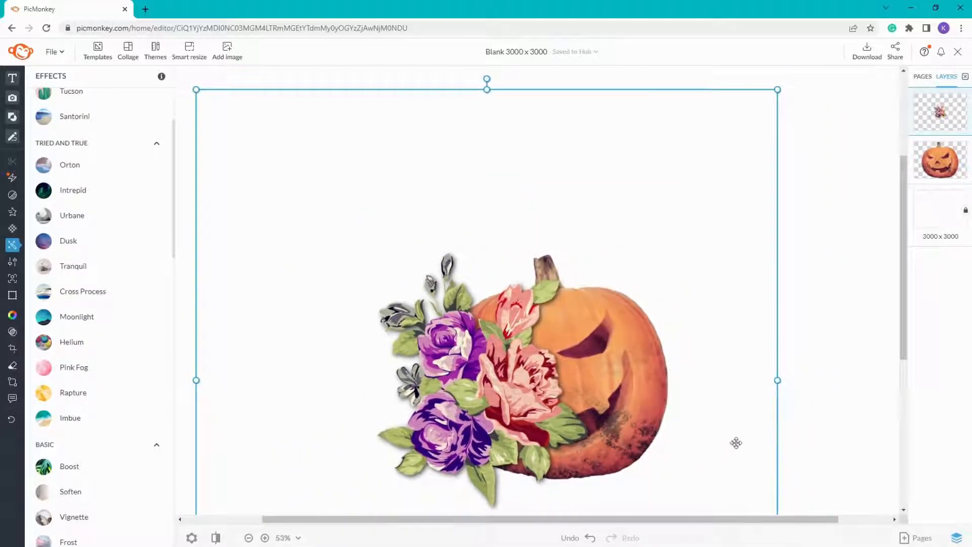
{"action": "left_click", "coordinate": [811, 391]}
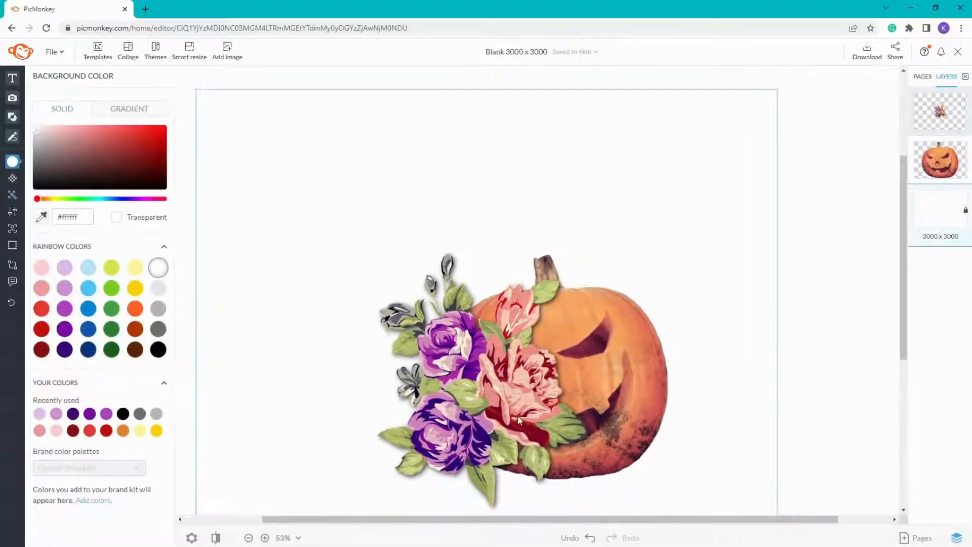
{"action": "left_click", "coordinate": [509, 387]}
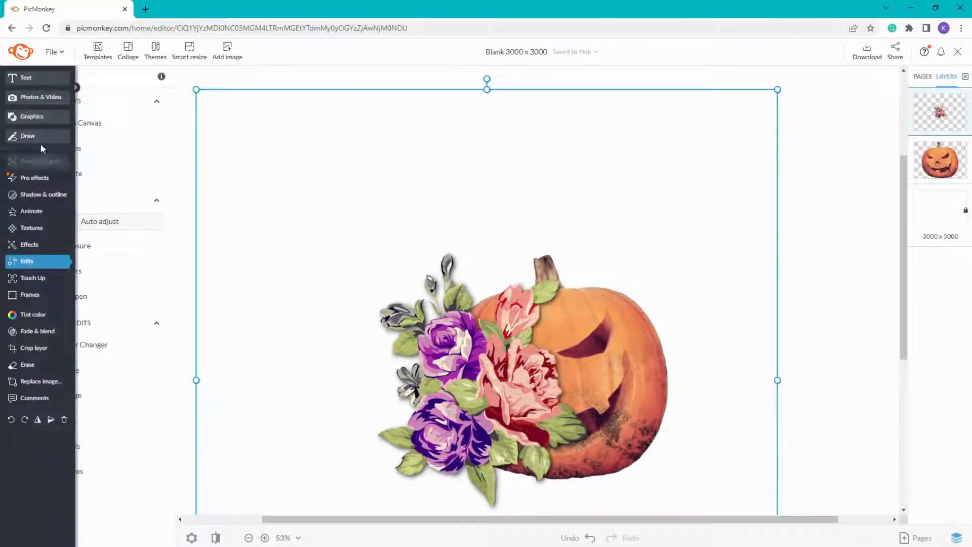
{"action": "left_click", "coordinate": [38, 120]}
{"action": "left_click", "coordinate": [81, 132]}
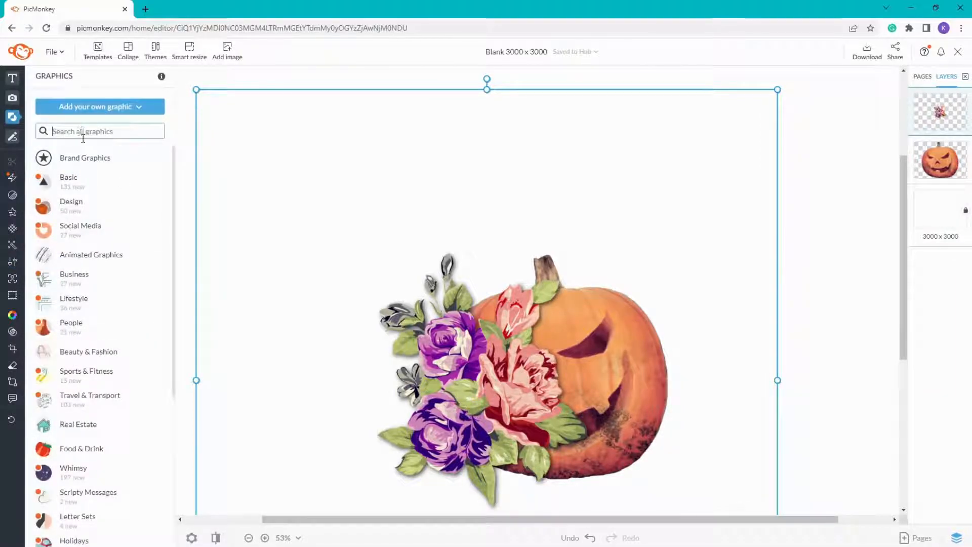
{"action": "type", "text": "banner"}
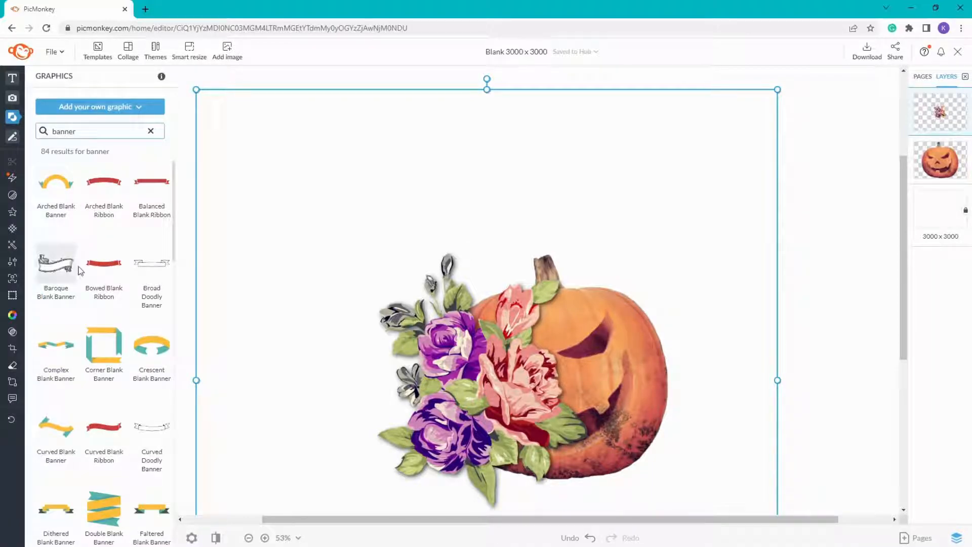
{"action": "scroll", "coordinate": [103, 275], "scroll_direction": "down", "scroll_amount": 4}
{"action": "scroll", "coordinate": [103, 287], "scroll_direction": "down", "scroll_amount": 4}
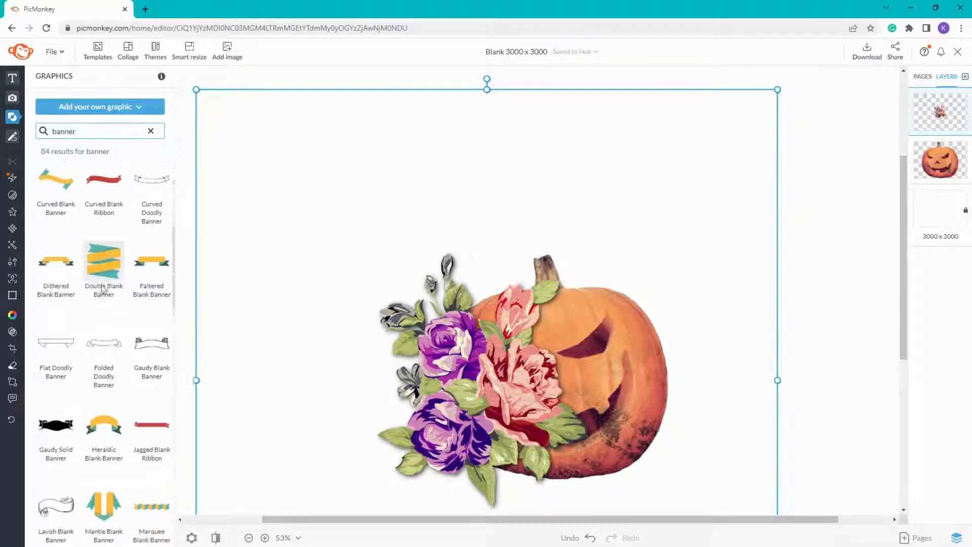
{"action": "scroll", "coordinate": [104, 288], "scroll_direction": "down", "scroll_amount": 3}
{"action": "scroll", "coordinate": [104, 289], "scroll_direction": "down", "scroll_amount": 1}
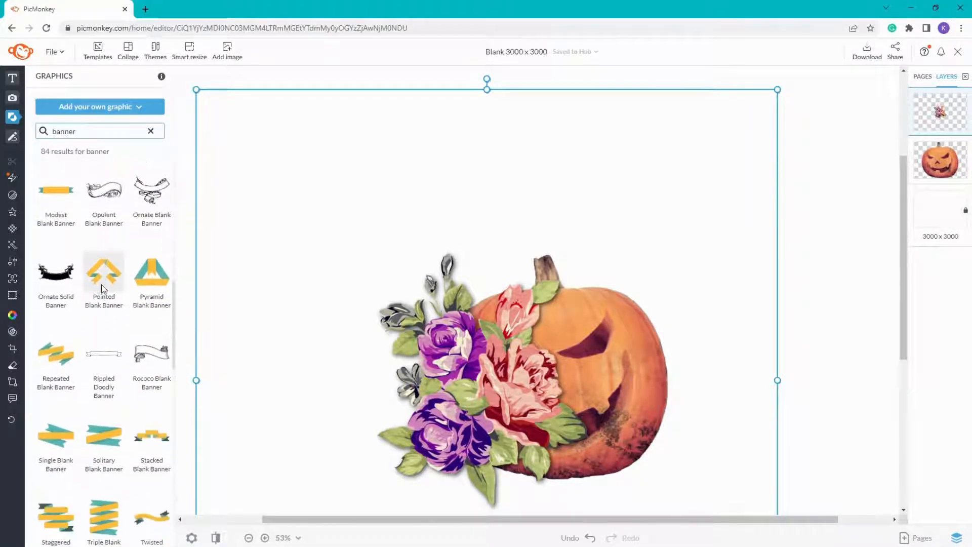
{"action": "left_click", "coordinate": [151, 361]}
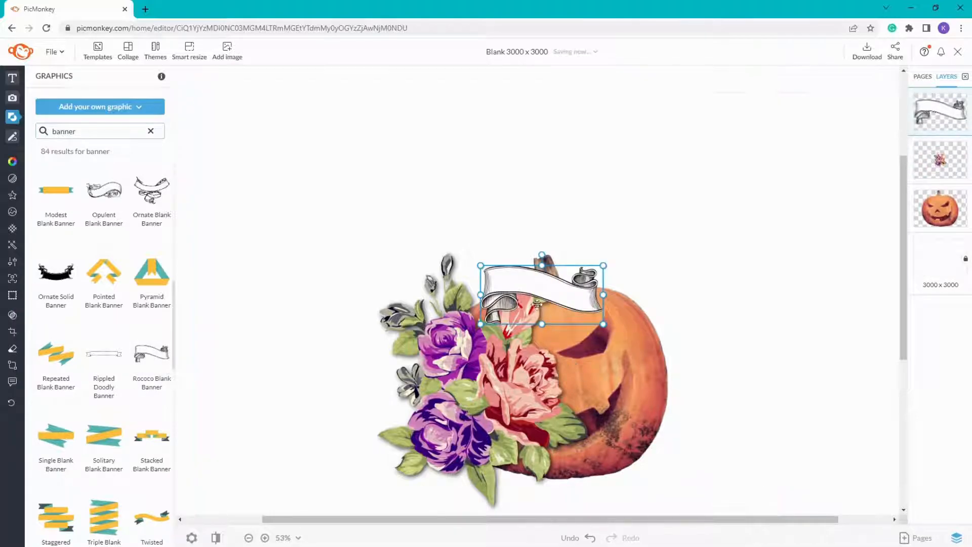
Rotate the banner nearly 180 degrees over the lower purple rose and place a duplicate across the pumpkin's mouth.
{"action": "left_click_drag", "start_coordinate": [534, 289], "coordinate": [501, 321]}
{"action": "left_click_drag", "start_coordinate": [509, 285], "coordinate": [523, 404]}
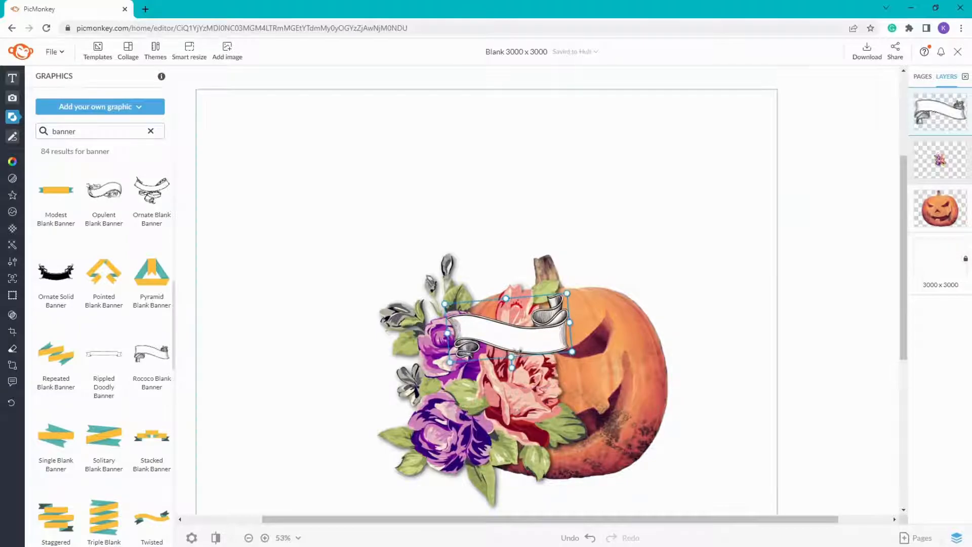
{"action": "left_click_drag", "start_coordinate": [517, 346], "coordinate": [470, 436]}
{"action": "key", "text": "ctrl+d"}
{"action": "left_click_drag", "start_coordinate": [471, 435], "coordinate": [641, 383]}
Enlarge both banners and stretch them slightly outward so their inner ends overlap near the middle of the design.
{"action": "left_click", "coordinate": [495, 428]}
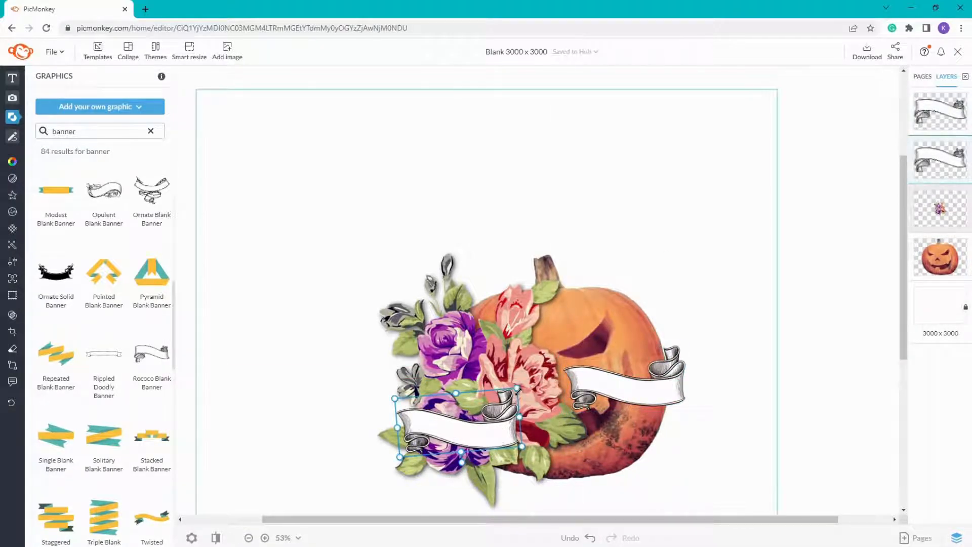
{"action": "left_click_drag", "start_coordinate": [517, 387], "coordinate": [557, 368]}
{"action": "left_click", "coordinate": [610, 390]}
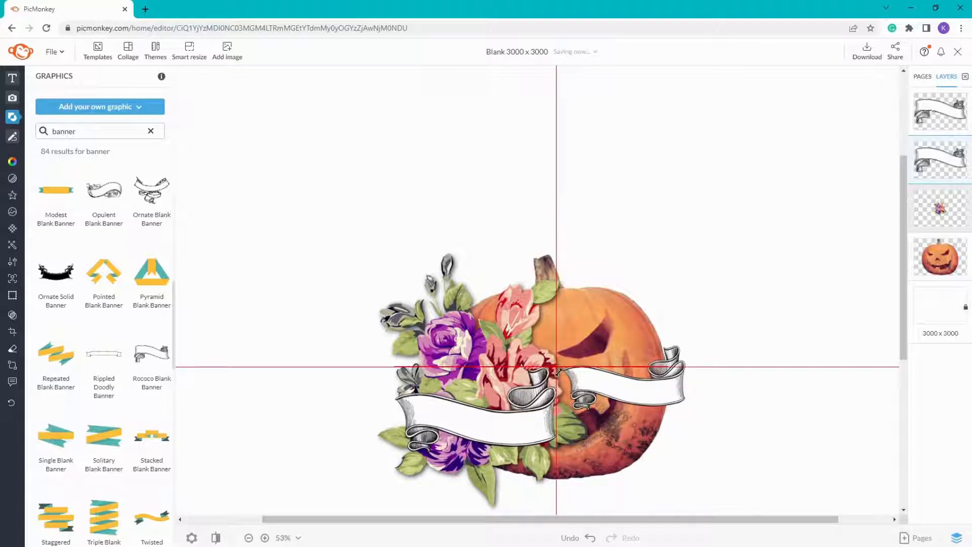
{"action": "left_click_drag", "start_coordinate": [566, 414], "coordinate": [542, 438]}
{"action": "left_click_drag", "start_coordinate": [577, 389], "coordinate": [566, 386]}
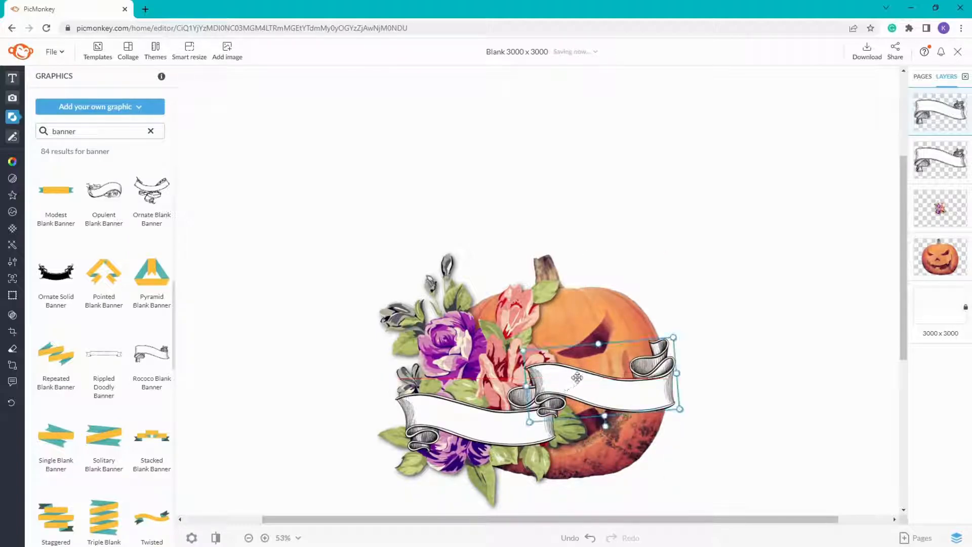
{"action": "mouse_move", "coordinate": [684, 370]}
{"action": "left_mouse_down"}
{"action": "mouse_move", "coordinate": [700, 370]}
{"action": "mouse_move", "coordinate": [692, 372]}
{"action": "left_mouse_up"}
{"action": "left_click", "coordinate": [419, 427]}
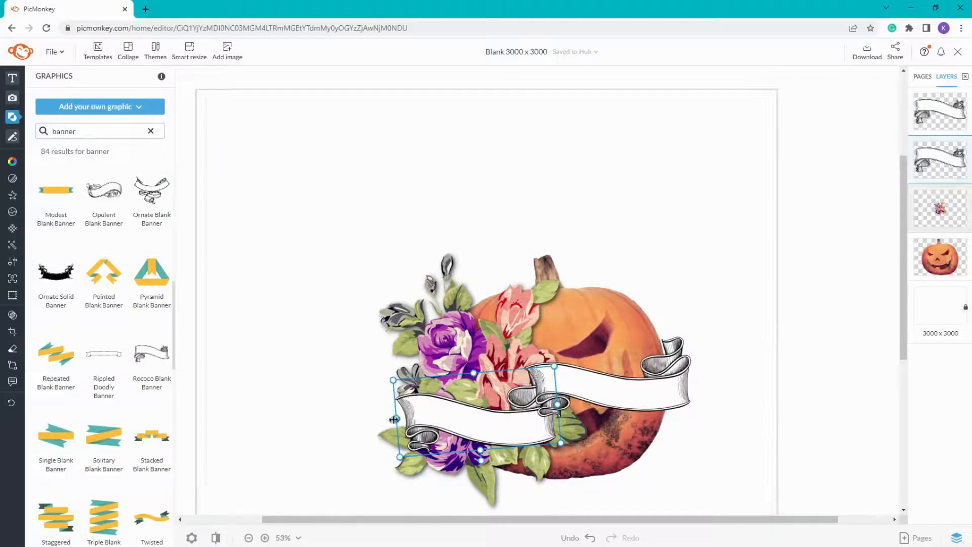
{"action": "left_click_drag", "start_coordinate": [392, 420], "coordinate": [388, 420]}
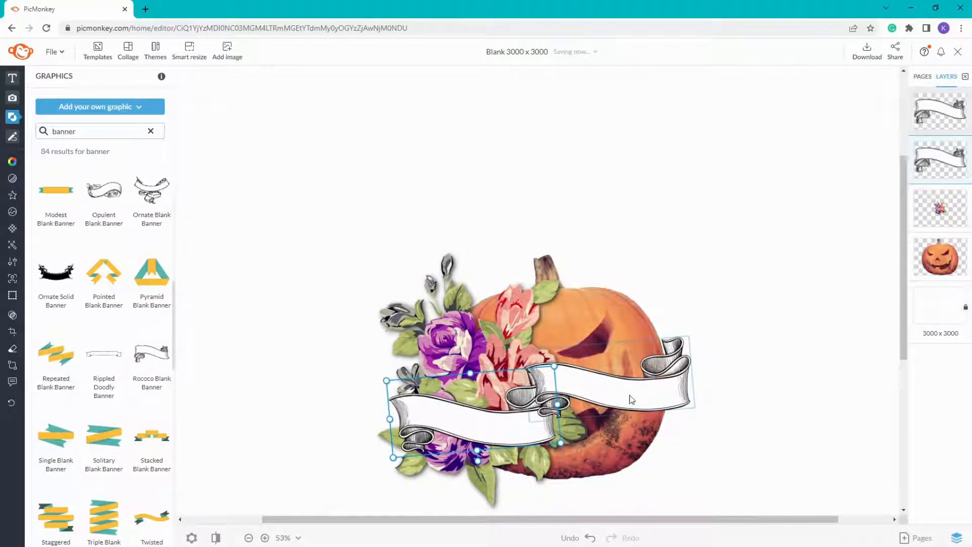
Try layering the banner on the pumpkin behind the banner over the flowers.
{"action": "left_click_drag", "start_coordinate": [926, 109], "coordinate": [924, 174]}
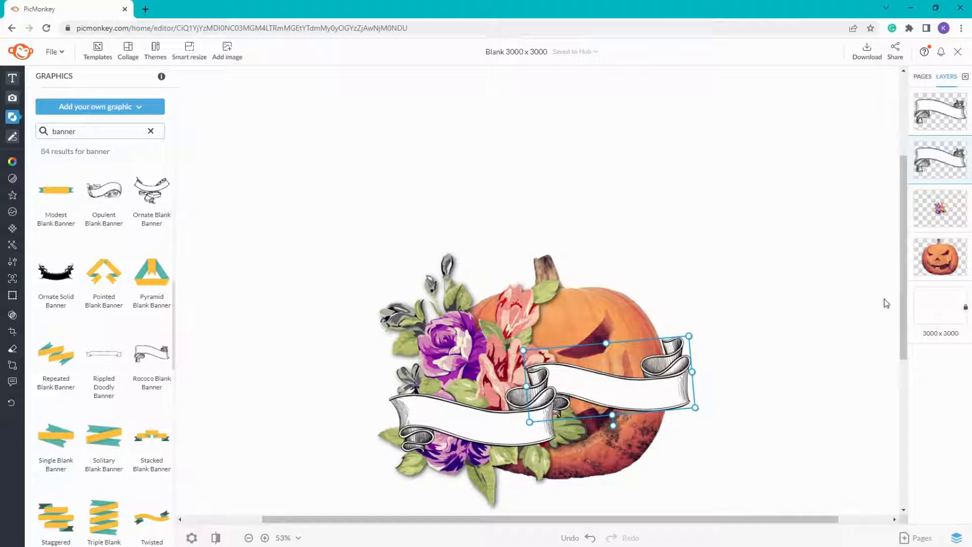
{"action": "left_click", "coordinate": [859, 312]}
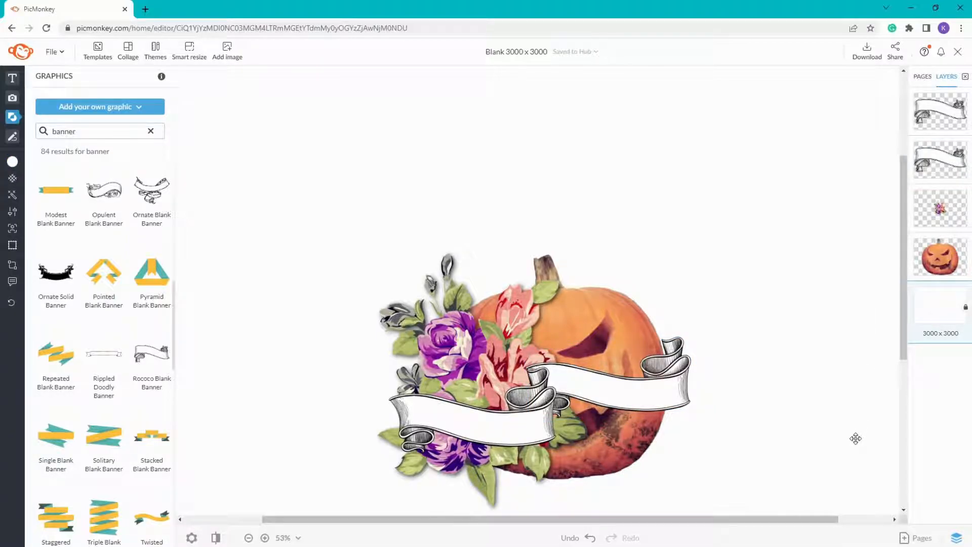
{"action": "left_click", "coordinate": [631, 399]}
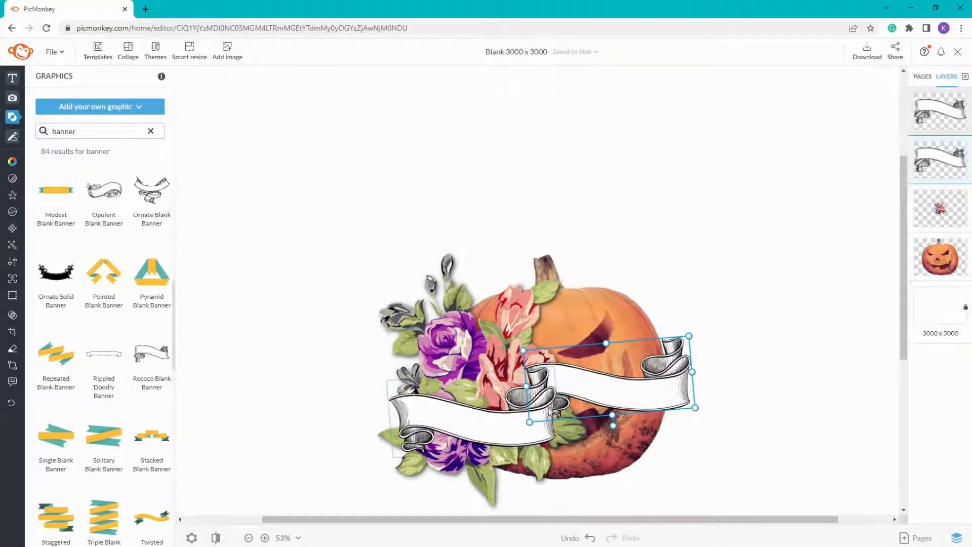
{"action": "left_click", "coordinate": [927, 105]}
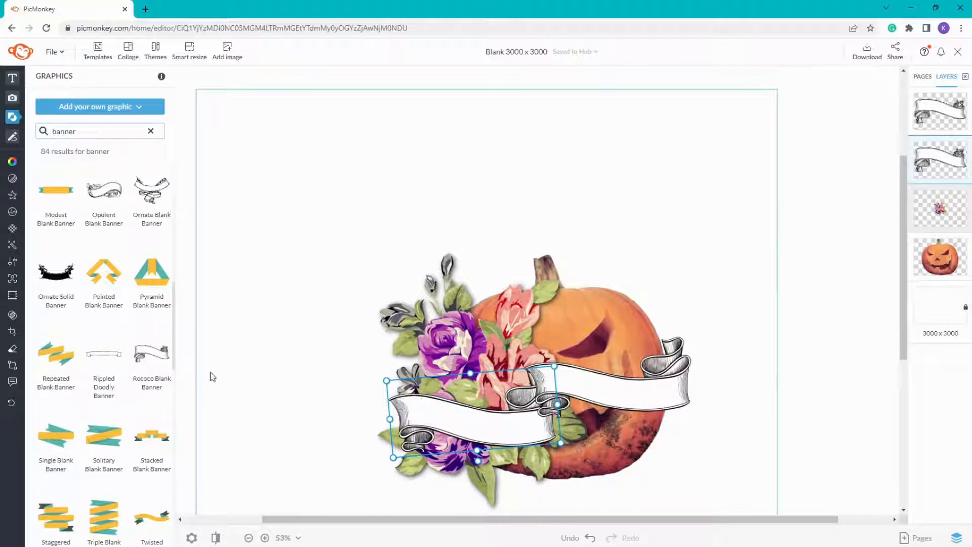
Erase the curl on the pumpkin banner's inner end where it covers the flower banner, using a round eraser of size 75.
{"action": "left_click", "coordinate": [13, 349]}
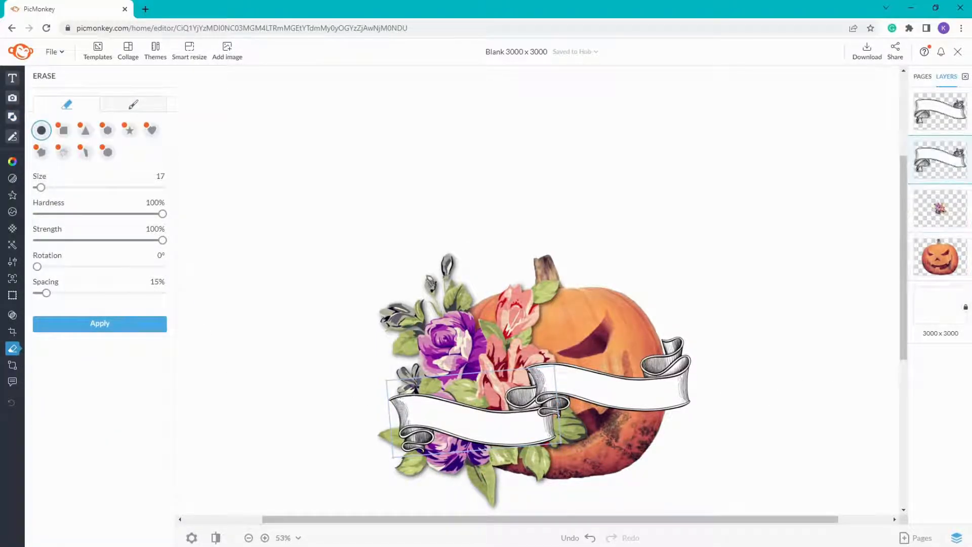
{"action": "left_click", "coordinate": [951, 112]}
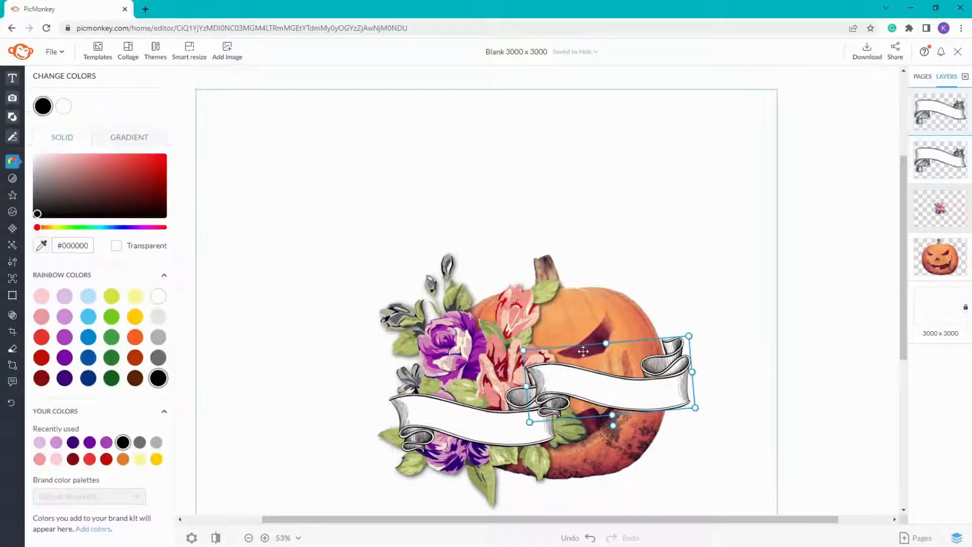
{"action": "left_click", "coordinate": [11, 349]}
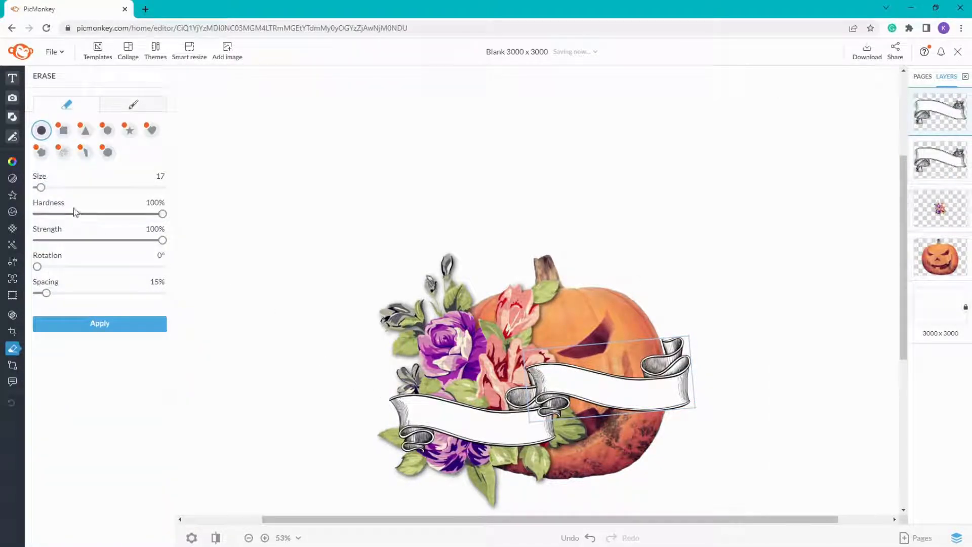
{"action": "left_click_drag", "start_coordinate": [40, 188], "coordinate": [56, 187]}
{"action": "scroll", "coordinate": [544, 385], "scroll_direction": "up", "scroll_amount": 8}
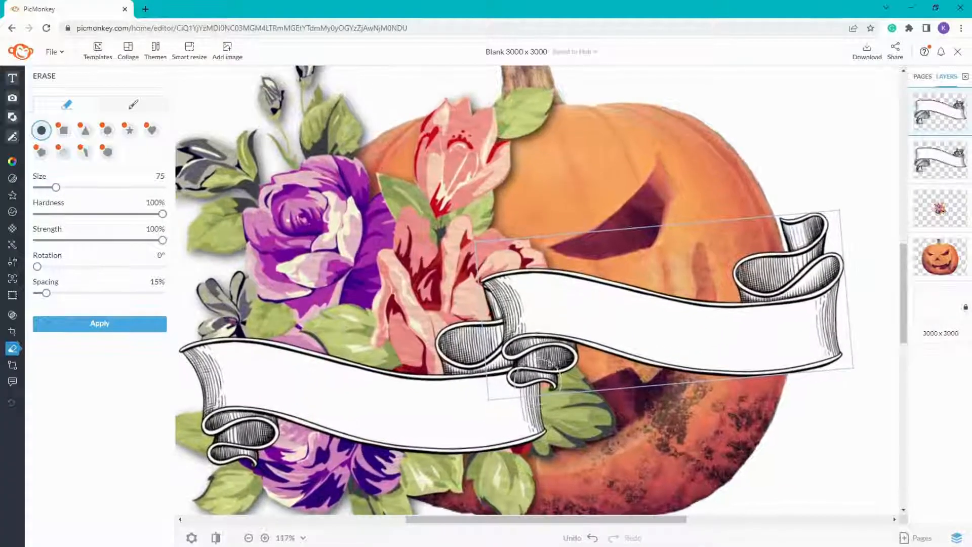
{"action": "mouse_move", "coordinate": [546, 375]}
{"action": "left_mouse_down"}
{"action": "mouse_move", "coordinate": [522, 369]}
{"action": "mouse_move", "coordinate": [572, 367]}
{"action": "mouse_move", "coordinate": [529, 362]}
{"action": "left_mouse_up"}
{"action": "left_click", "coordinate": [526, 363]}
{"action": "left_click", "coordinate": [523, 364]}
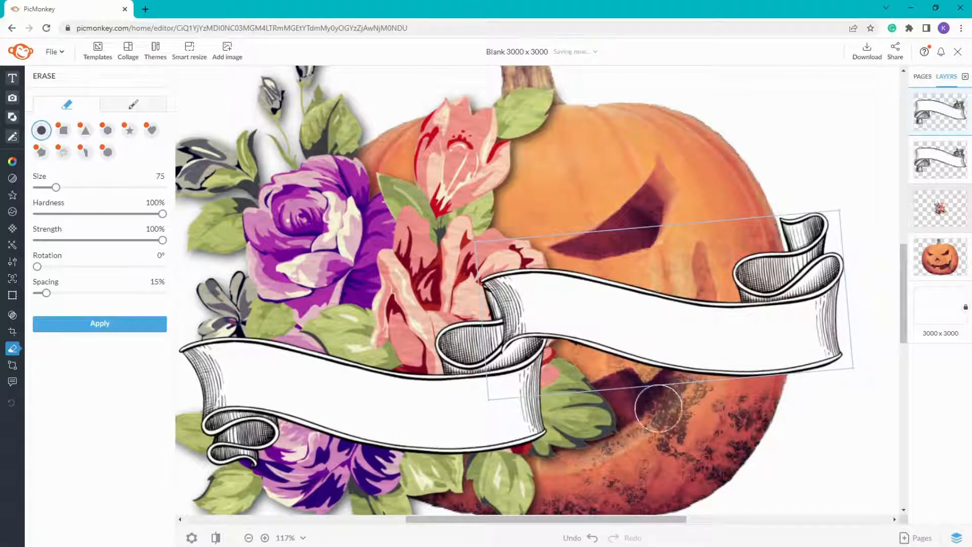
{"action": "left_click", "coordinate": [139, 331]}
Layer the pumpkin banner behind the flower banner and nudge it slightly down so the ribbons line up at the overlap.
{"action": "left_click_drag", "start_coordinate": [938, 112], "coordinate": [938, 152]}
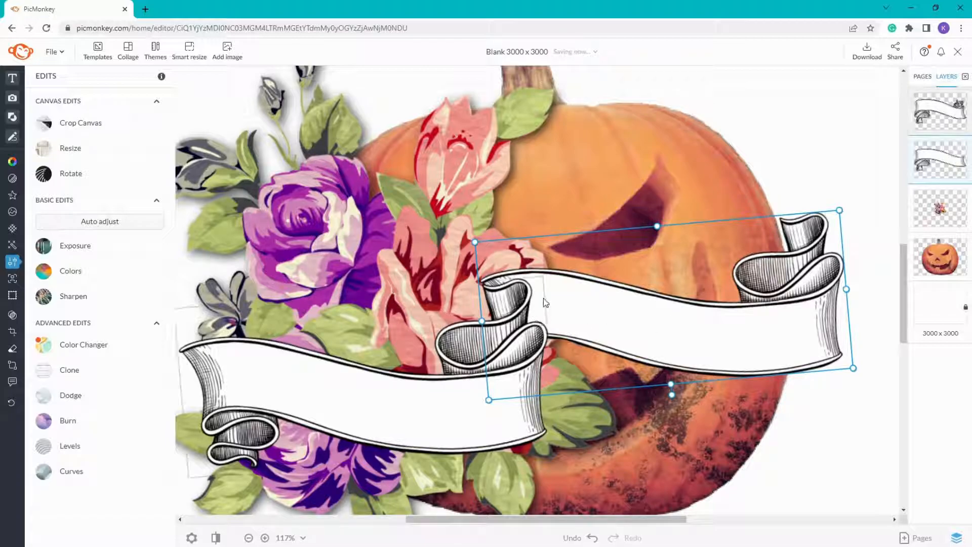
{"action": "left_click_drag", "start_coordinate": [607, 297], "coordinate": [608, 302]}
{"action": "key", "text": "Down"}
{"action": "key", "text": "Down"}
{"action": "key", "text": "Down"}
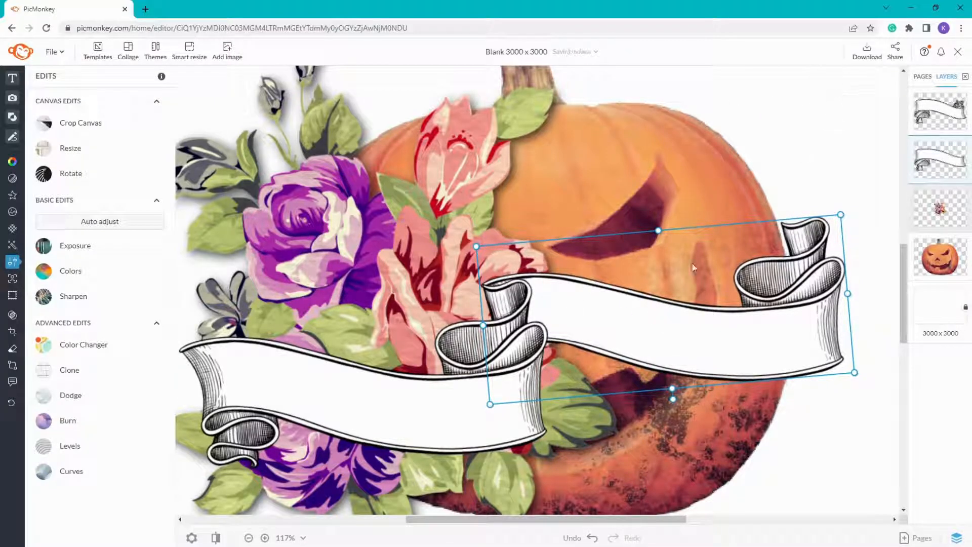
Group the two banners and apply the Intrepid effect to the group at 30% fade.
{"action": "left_click", "coordinate": [425, 375], "text": "shift"}
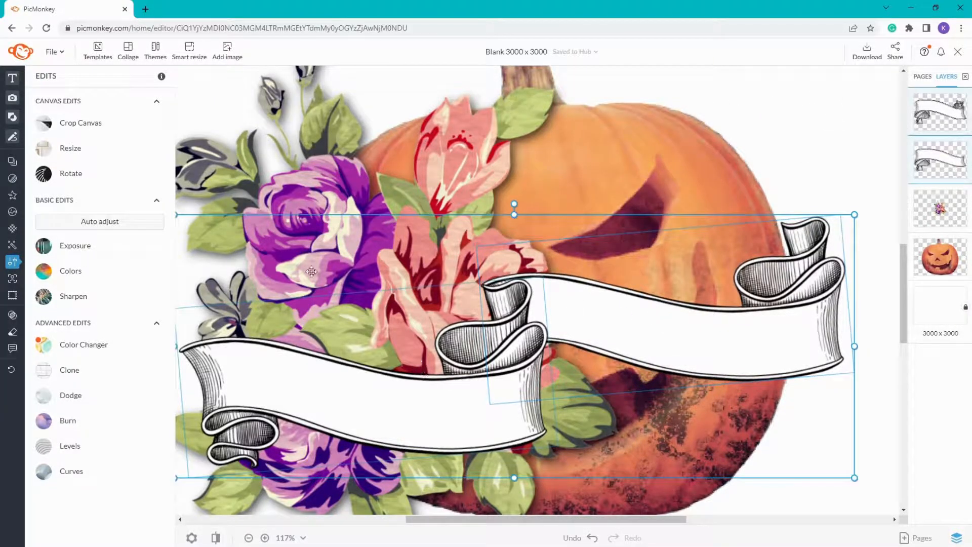
{"action": "left_click", "coordinate": [16, 162]}
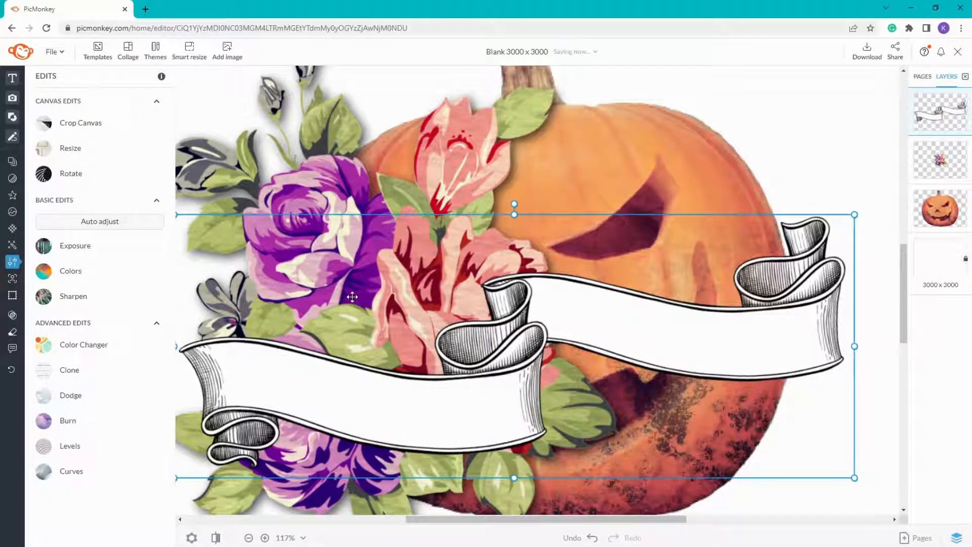
{"action": "mouse_move", "coordinate": [11, 177]}
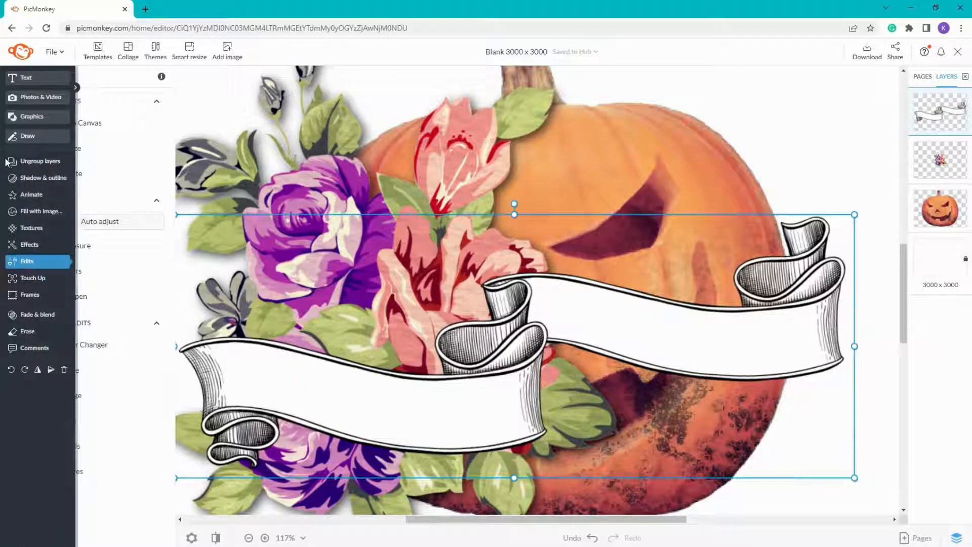
{"action": "left_click", "coordinate": [29, 249]}
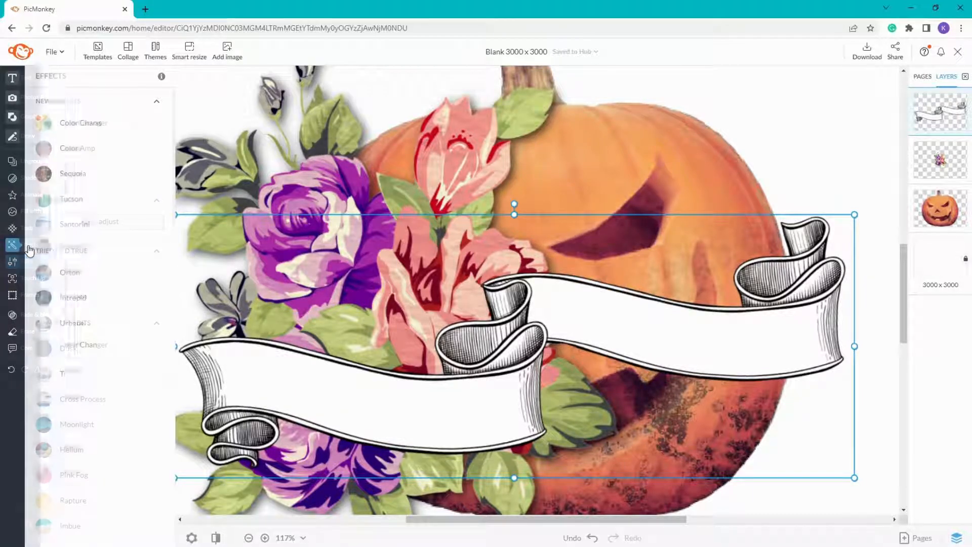
{"action": "left_click", "coordinate": [80, 302]}
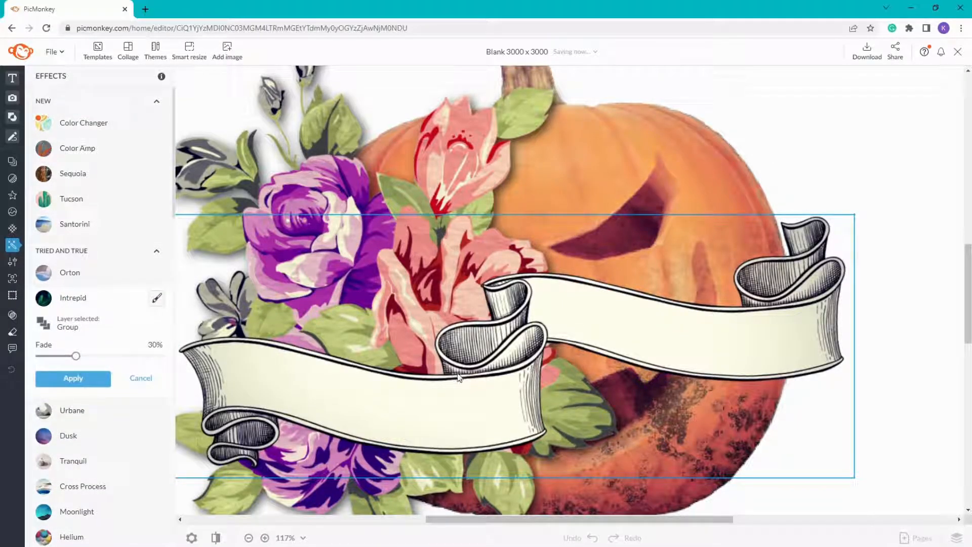
{"action": "left_click", "coordinate": [85, 378]}
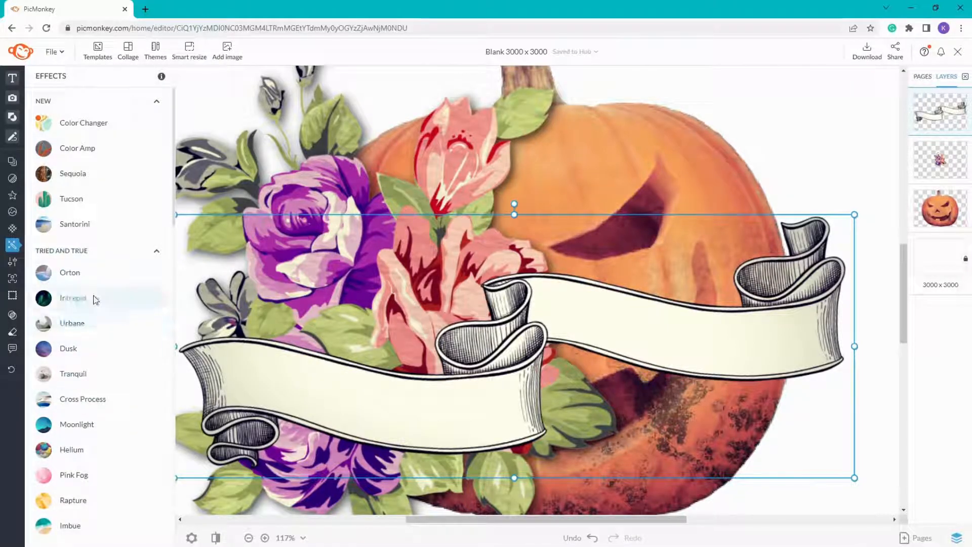
Apply the Dusk effect to the banner group at 43% fade.
{"action": "left_click", "coordinate": [70, 349]}
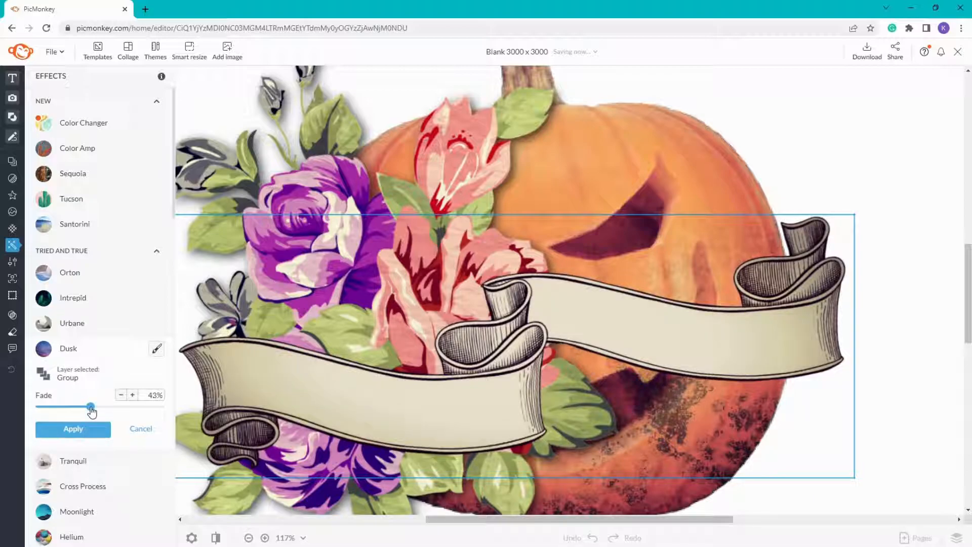
{"action": "left_click", "coordinate": [81, 429]}
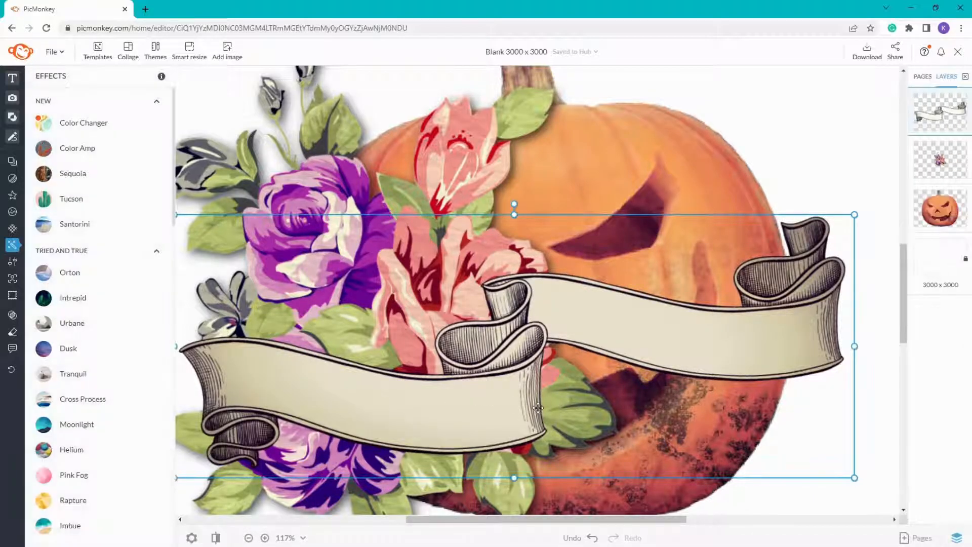
{"action": "scroll", "coordinate": [536, 409], "scroll_direction": "down", "scroll_amount": 5}
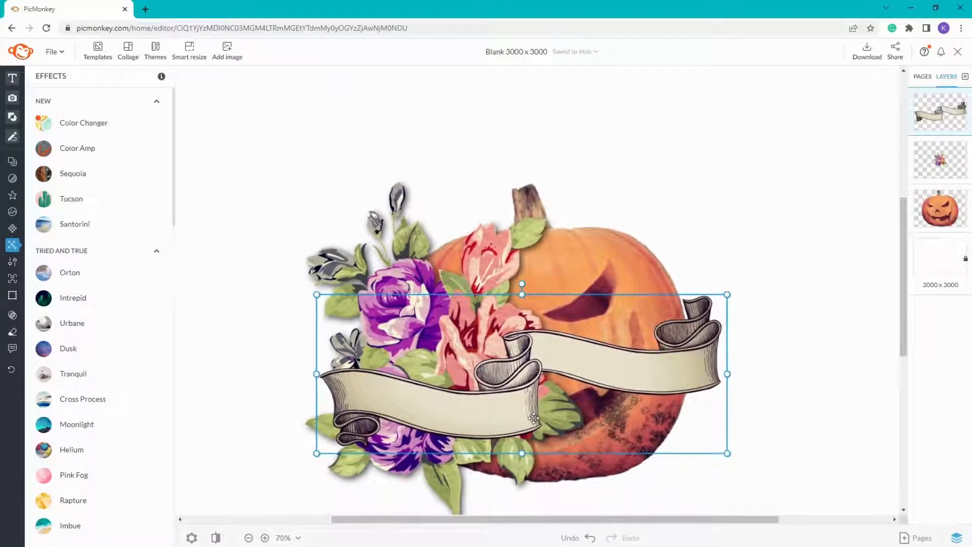
{"action": "left_click", "coordinate": [790, 347]}
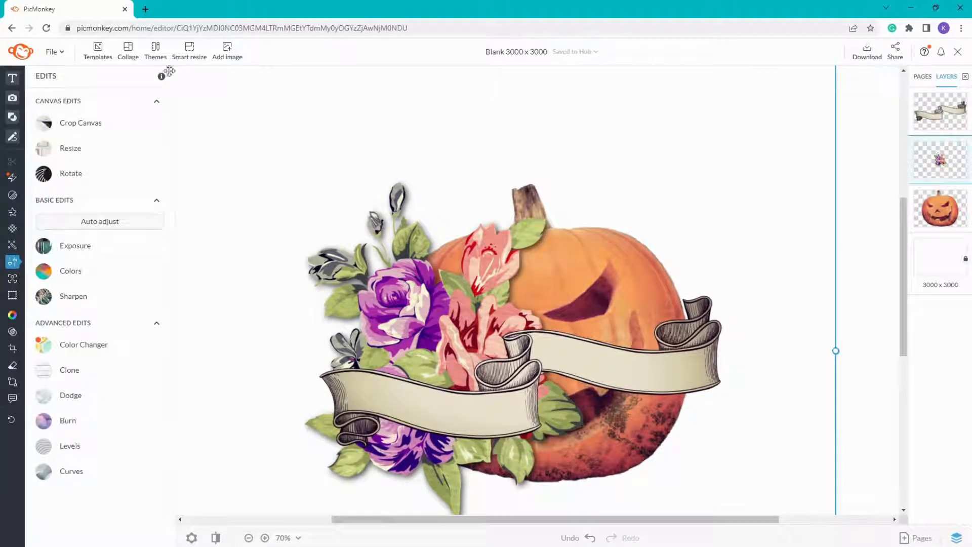
Add a text layer reading "sorta" in the Secret Typewriter font.
{"action": "left_click", "coordinate": [28, 78]}
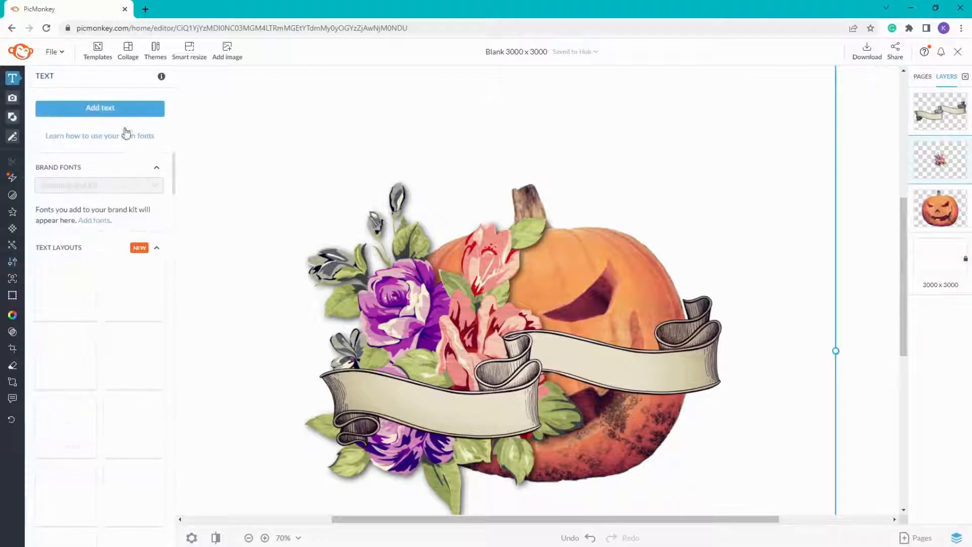
{"action": "left_click", "coordinate": [103, 110]}
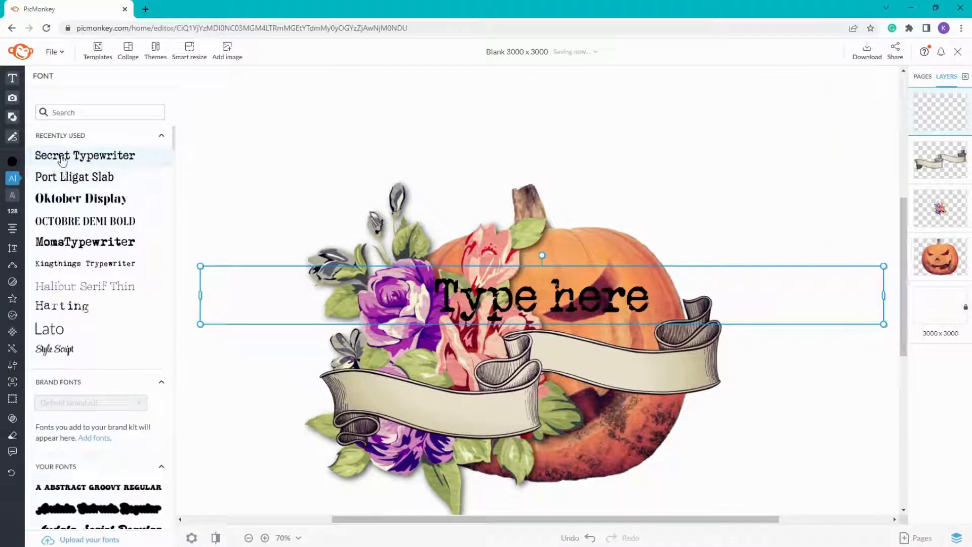
{"action": "double_click", "coordinate": [491, 294]}
{"action": "type", "text": "sort"}
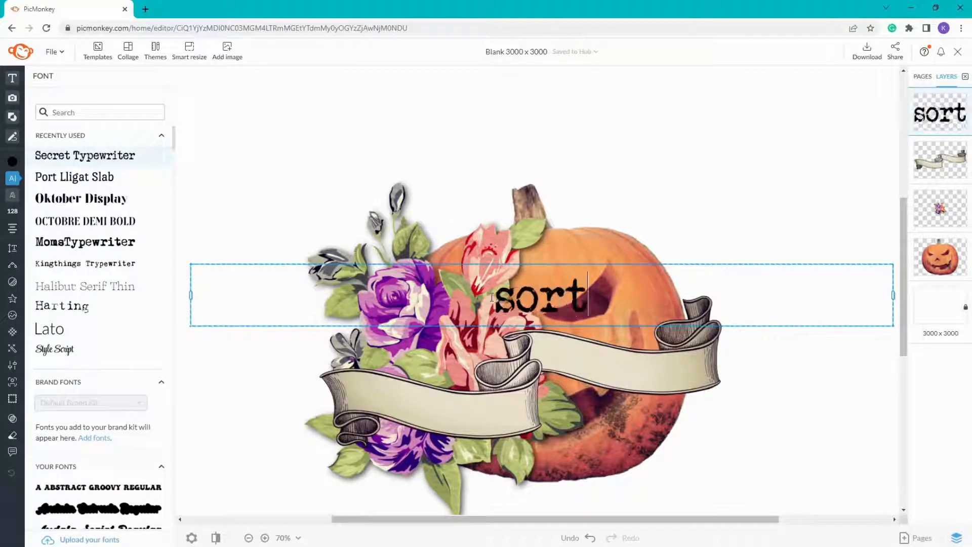
{"action": "type", "text": "s"}
{"action": "key", "text": "BackSpace"}
{"action": "type", "text": "a"}
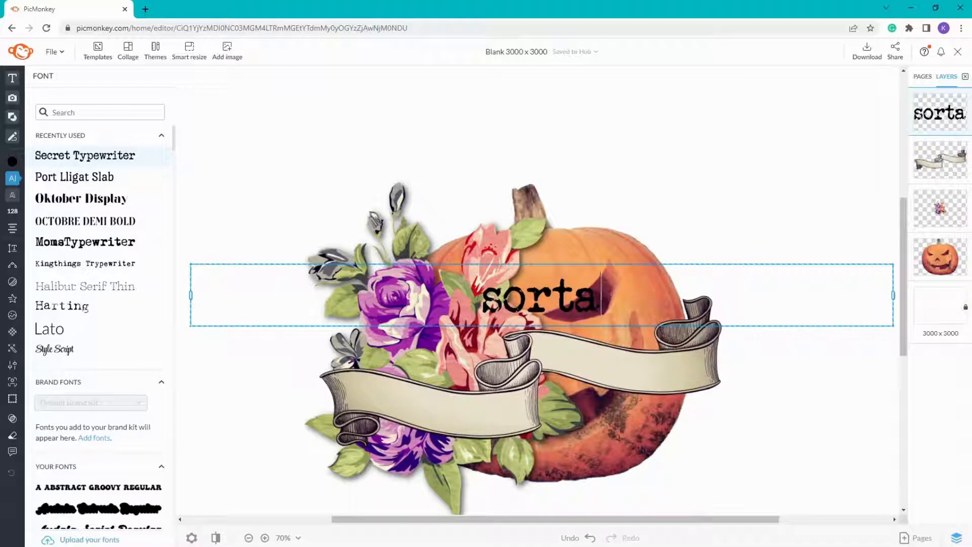
Narrow the text box so it fits closely around the word "sorta".
{"action": "left_click_drag", "start_coordinate": [893, 295], "coordinate": [332, 314]}
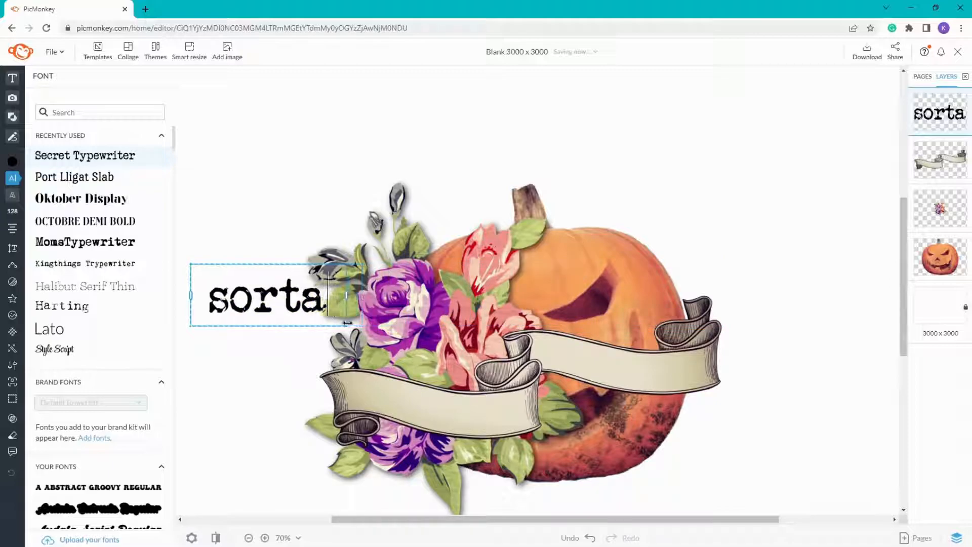
{"action": "left_click", "coordinate": [287, 190]}
{"action": "left_click", "coordinate": [282, 295]}
{"action": "left_click", "coordinate": [275, 211]}
{"action": "left_click", "coordinate": [289, 289]}
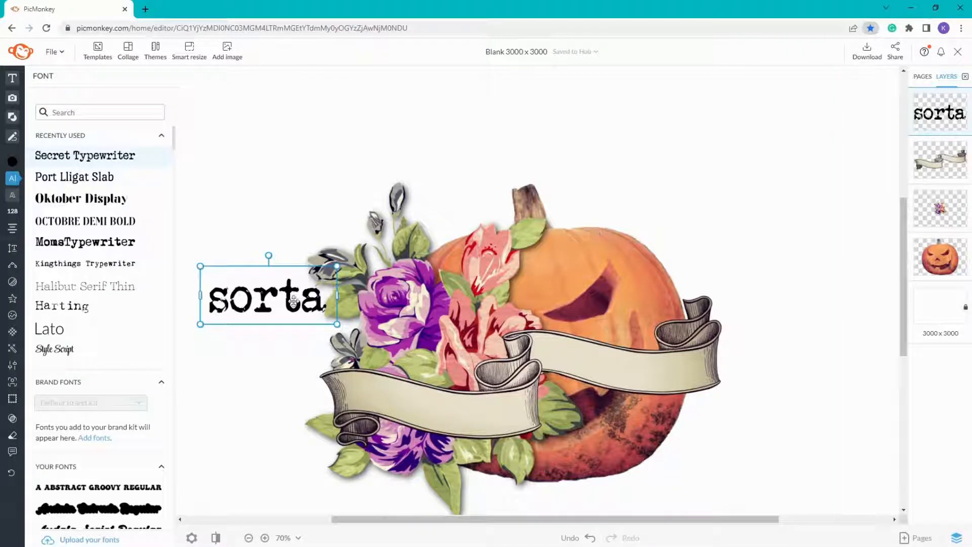
{"action": "left_click", "coordinate": [226, 229]}
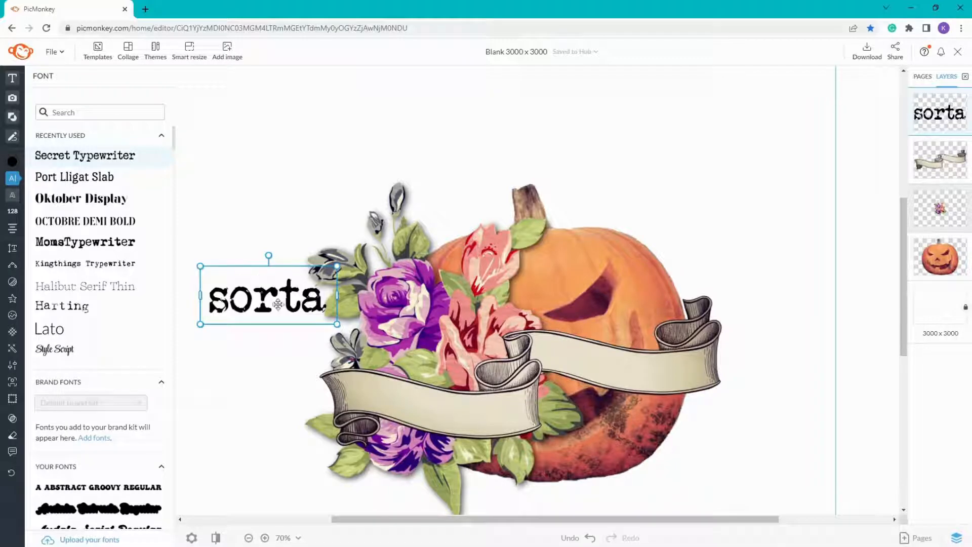
Duplicate the "sorta" text and change the copy to read "sweet".
{"action": "key", "text": "ctrl+d"}
{"action": "left_click_drag", "start_coordinate": [278, 304], "coordinate": [384, 322]}
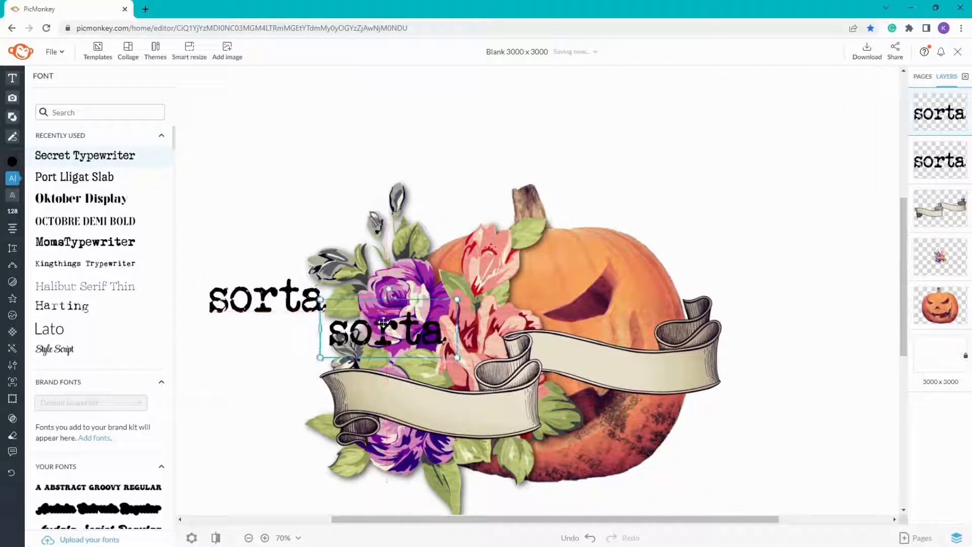
{"action": "double_click", "coordinate": [384, 322]}
{"action": "left_click", "coordinate": [395, 334]}
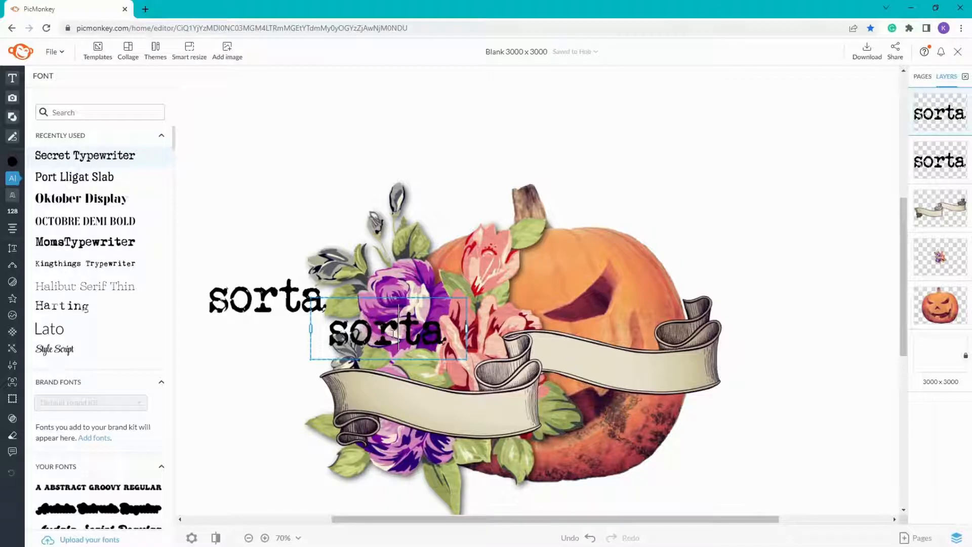
{"action": "key", "text": "Delete"}
{"action": "key", "text": "Delete"}
{"action": "key", "text": "BackSpace"}
{"action": "key", "text": "BackSpace"}
{"action": "type", "text": "weet"}
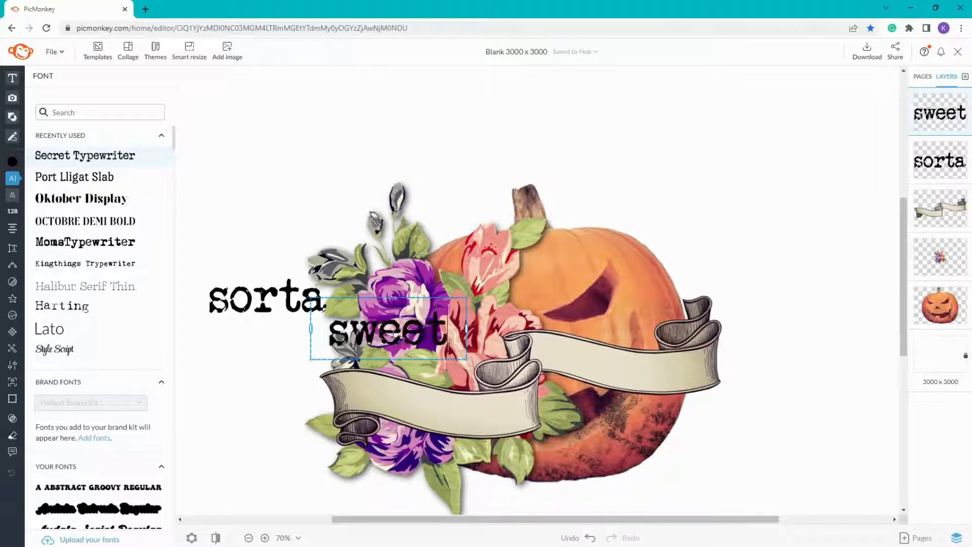
Place "sorta" and "sweet" side by side on the lower banner over the flowers.
{"action": "left_click_drag", "start_coordinate": [345, 297], "coordinate": [441, 382]}
{"action": "left_click", "coordinate": [289, 303]}
{"action": "left_click_drag", "start_coordinate": [274, 302], "coordinate": [373, 401]}
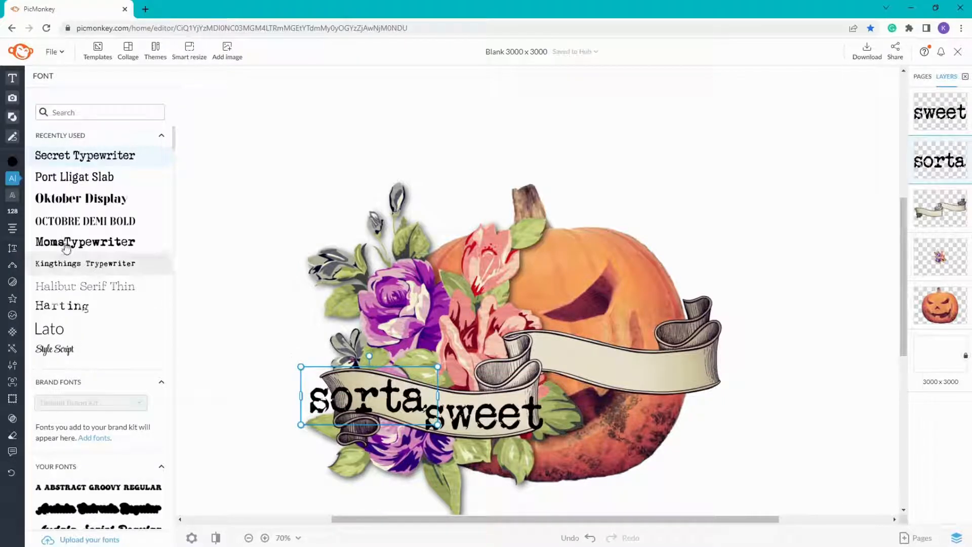
Curve "sorta" into an arc with 33% curvature, reduce it to size 115 and tilt it slightly clockwise.
{"action": "mouse_move", "coordinate": [64, 247]}
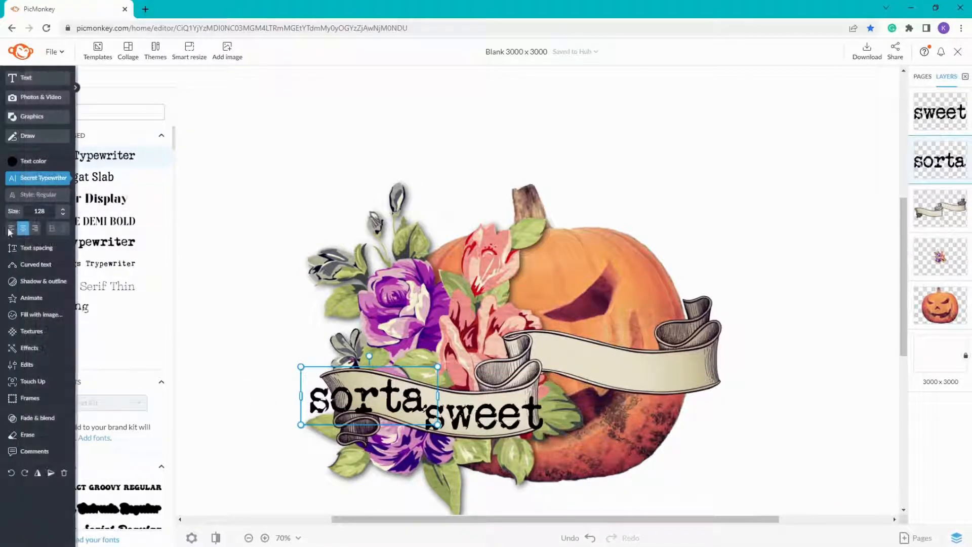
{"action": "left_click", "coordinate": [37, 266]}
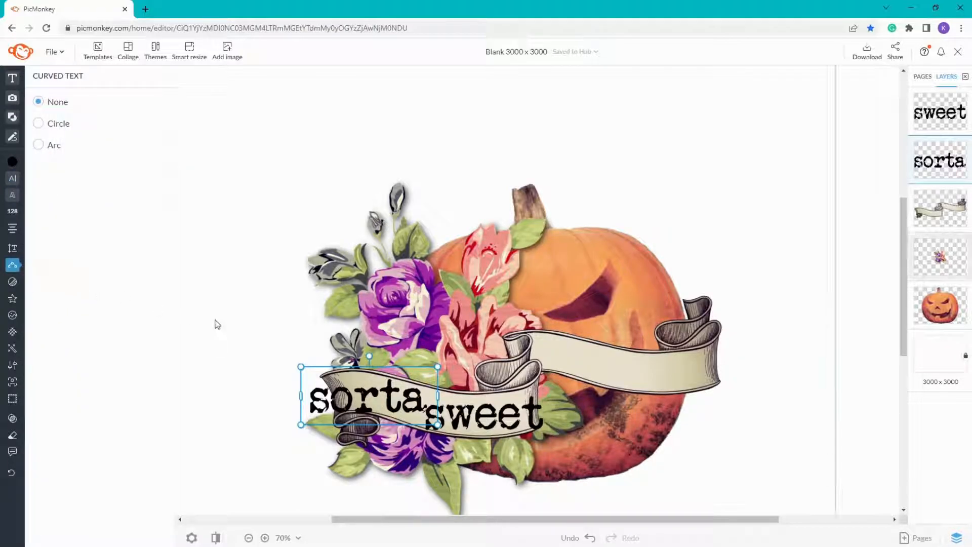
{"action": "left_click", "coordinate": [38, 146]}
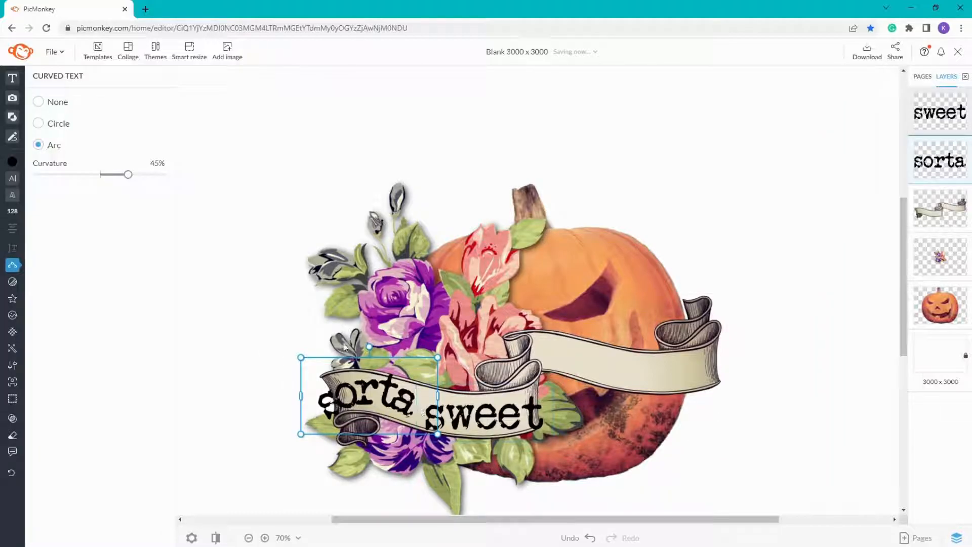
{"action": "left_click_drag", "start_coordinate": [439, 395], "coordinate": [454, 394]}
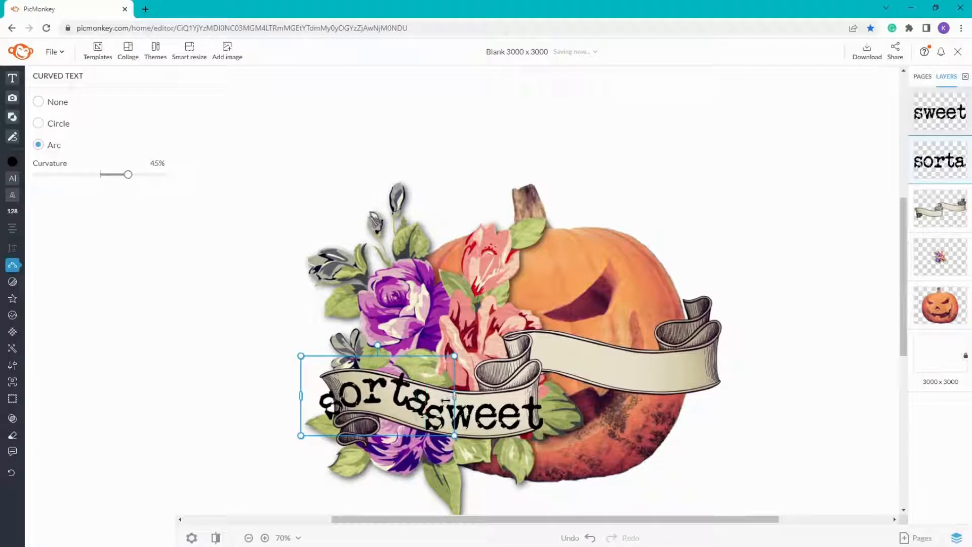
{"action": "left_click_drag", "start_coordinate": [454, 356], "coordinate": [437, 369]}
{"action": "left_click_drag", "start_coordinate": [369, 356], "coordinate": [374, 354]}
{"action": "left_click_drag", "start_coordinate": [130, 179], "coordinate": [128, 178]}
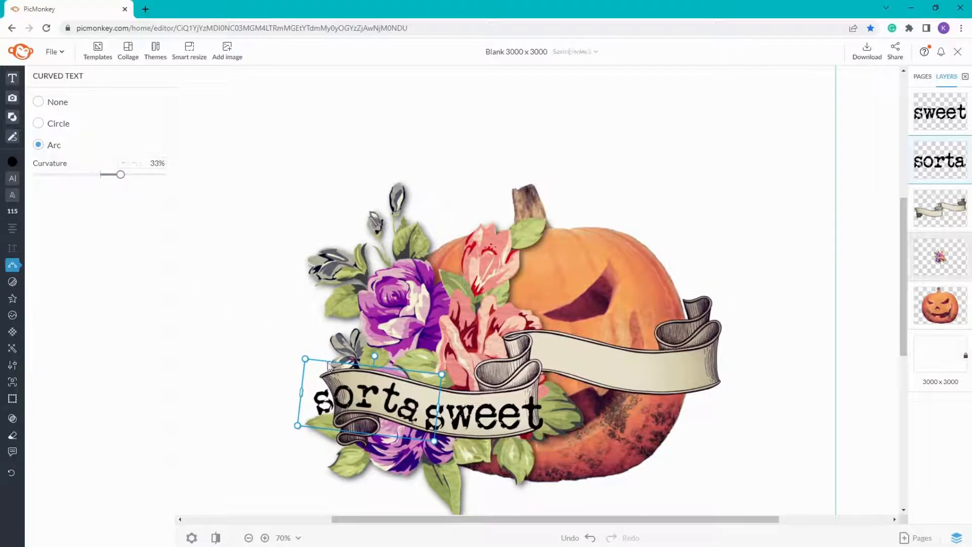
Shrink "sorta" to size 104, move it inside the lower banner's outer end and tilt it further to follow the ribbon.
{"action": "left_click_drag", "start_coordinate": [355, 389], "coordinate": [384, 393]}
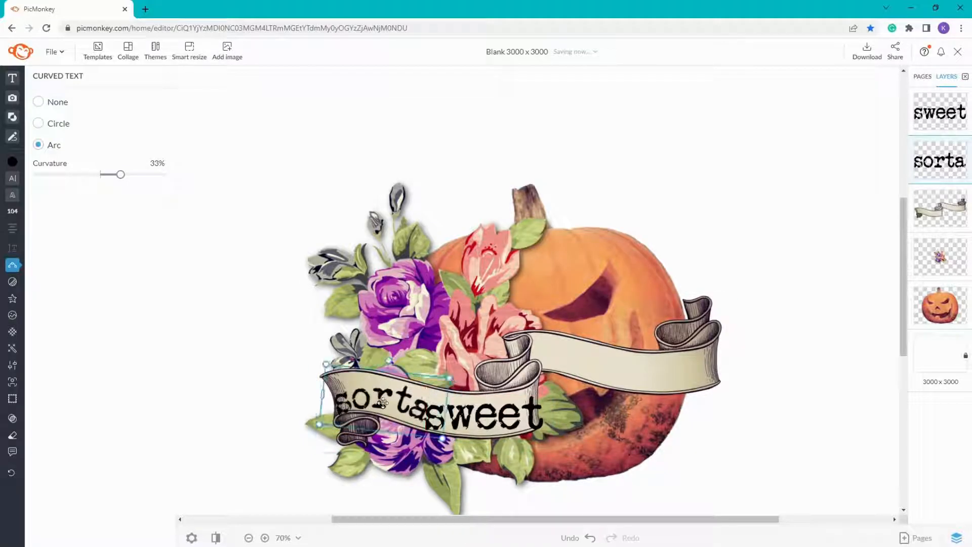
{"action": "left_click_drag", "start_coordinate": [375, 395], "coordinate": [375, 399]}
{"action": "left_click_drag", "start_coordinate": [386, 360], "coordinate": [389, 359]}
{"action": "left_click_drag", "start_coordinate": [392, 392], "coordinate": [392, 393]}
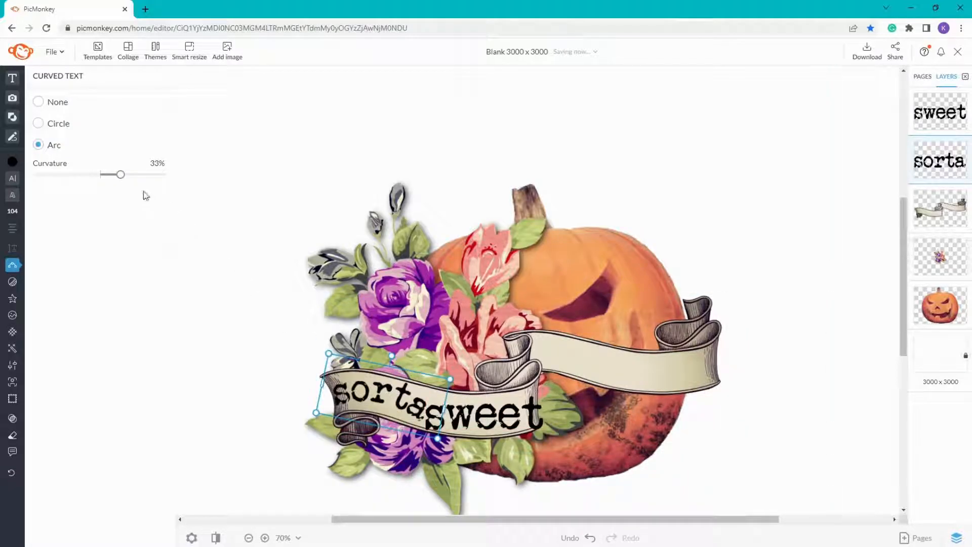
Reduce the arc curvature of "sorta" on the lower banner to 28%.
{"action": "left_click", "coordinate": [123, 163]}
{"action": "left_click", "coordinate": [123, 163]}
{"action": "left_click", "coordinate": [123, 163]}
{"action": "left_click", "coordinate": [123, 163]}
Move "sweet" slightly away from "sorta" and shrink it to size 97 to fit the lower banner.
{"action": "left_click", "coordinate": [509, 424]}
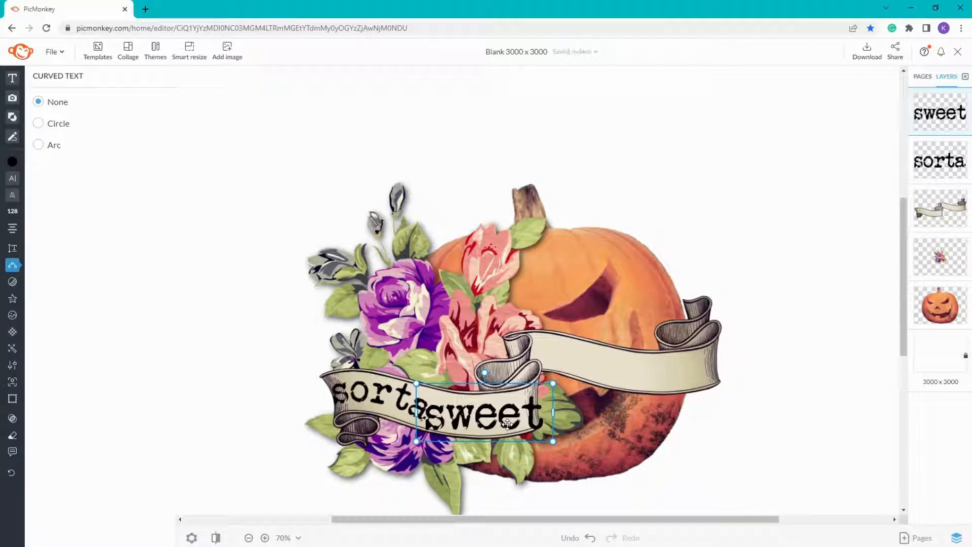
{"action": "left_click_drag", "start_coordinate": [492, 423], "coordinate": [505, 420]}
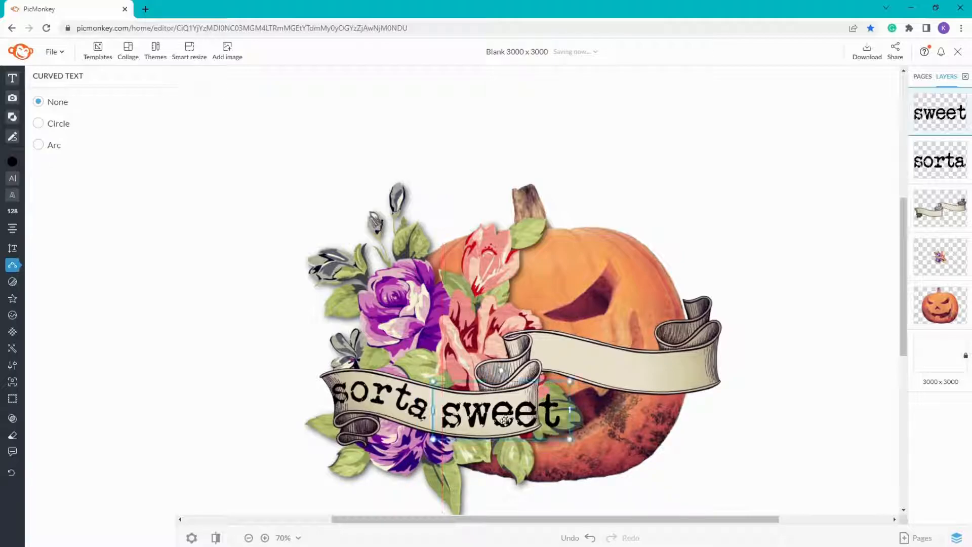
{"action": "left_click_drag", "start_coordinate": [569, 381], "coordinate": [508, 417]}
Curve "sweet" into an inverted arc with a curvature of -20%.
{"action": "mouse_move", "coordinate": [15, 186]}
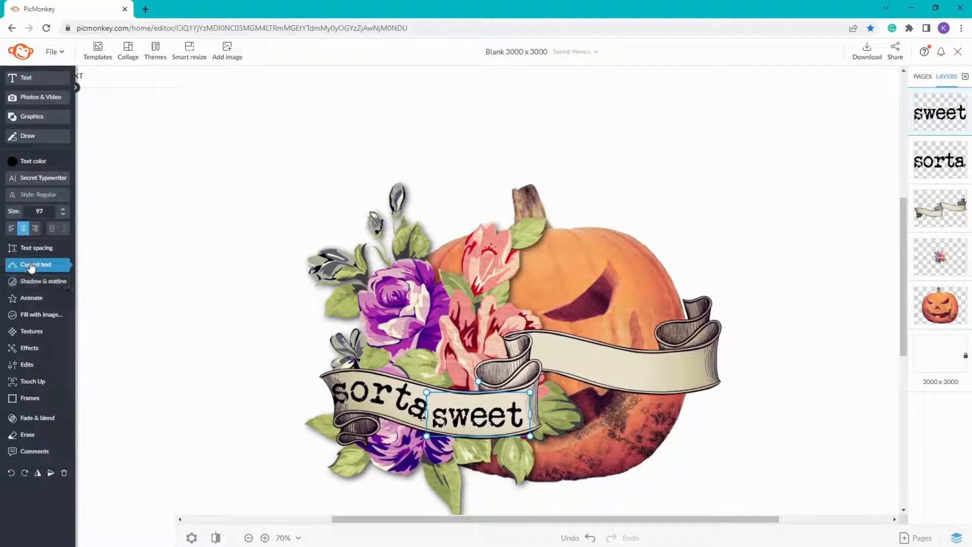
{"action": "left_click", "coordinate": [31, 266]}
{"action": "left_click", "coordinate": [37, 145]}
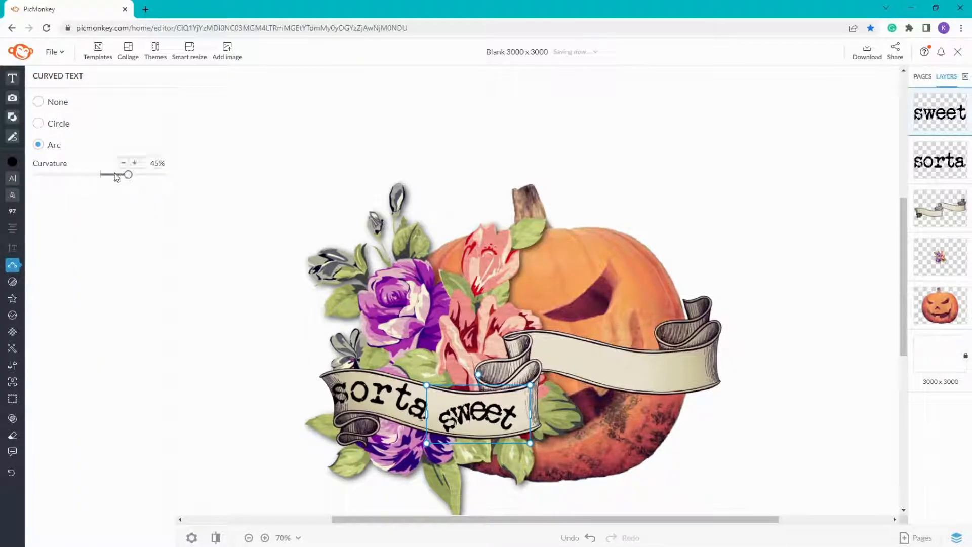
{"action": "left_click", "coordinate": [90, 175]}
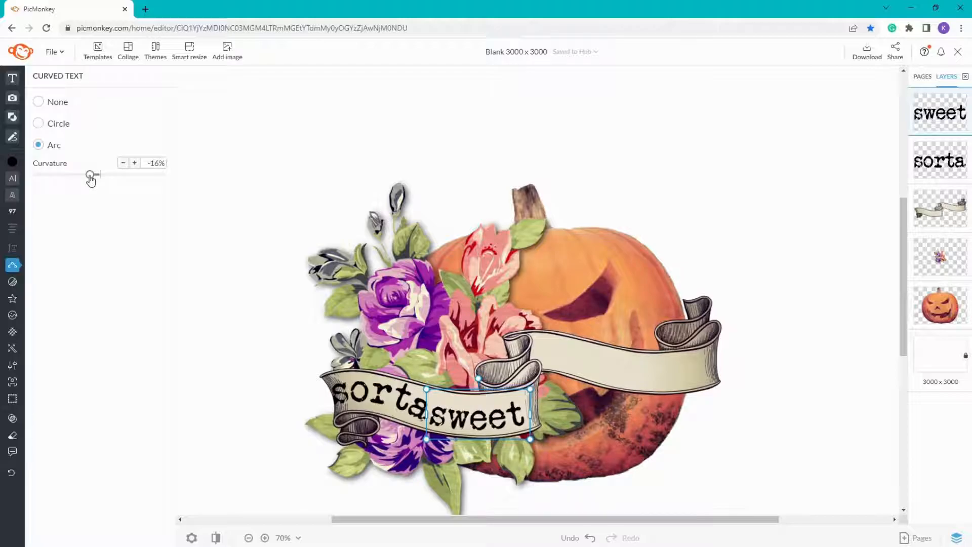
{"action": "left_click_drag", "start_coordinate": [90, 175], "coordinate": [89, 175]}
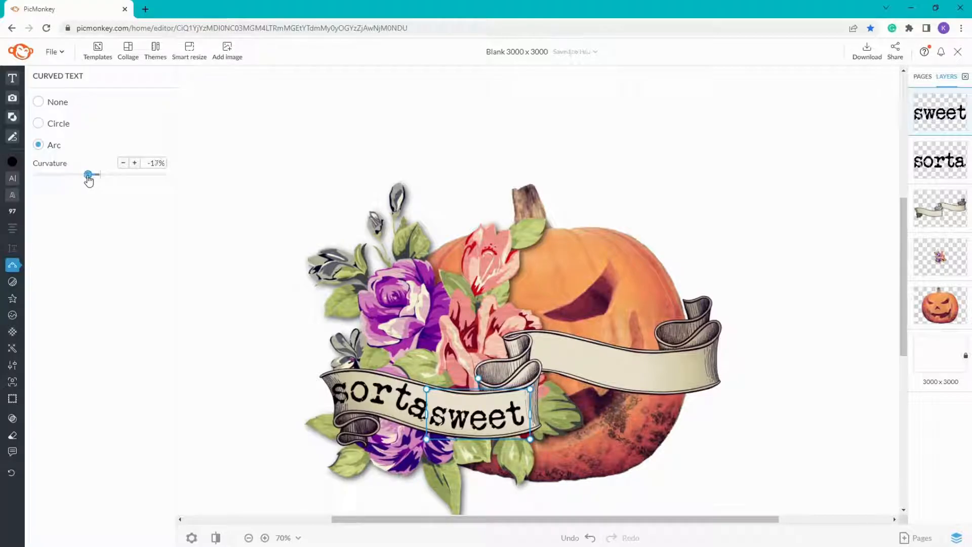
Enlarge "sweet" to size 103, shrink "sorta" to size 96 and space the two words along the lower banner.
{"action": "left_click_drag", "start_coordinate": [531, 415], "coordinate": [548, 384]}
{"action": "left_click_drag", "start_coordinate": [492, 416], "coordinate": [487, 419]}
{"action": "left_click", "coordinate": [431, 408]}
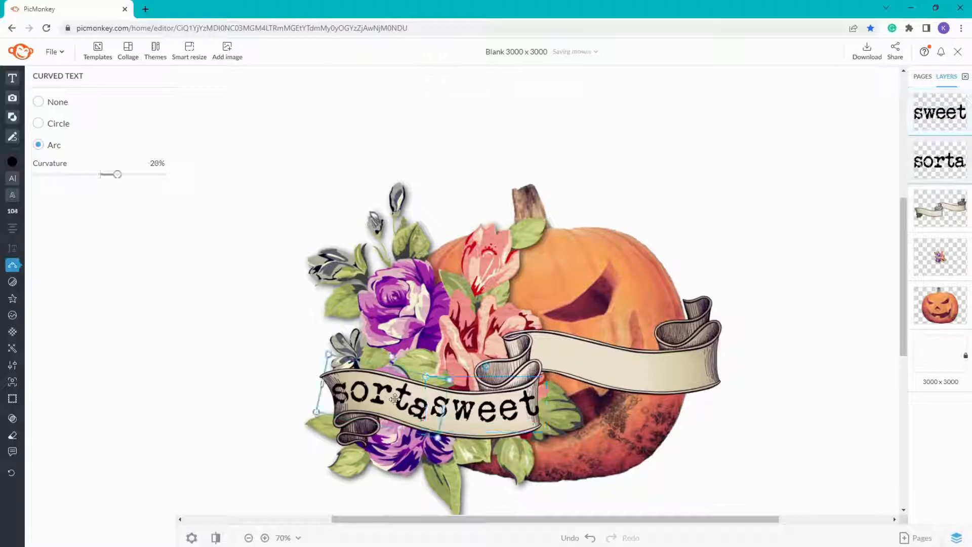
{"action": "left_click_drag", "start_coordinate": [450, 381], "coordinate": [469, 418]}
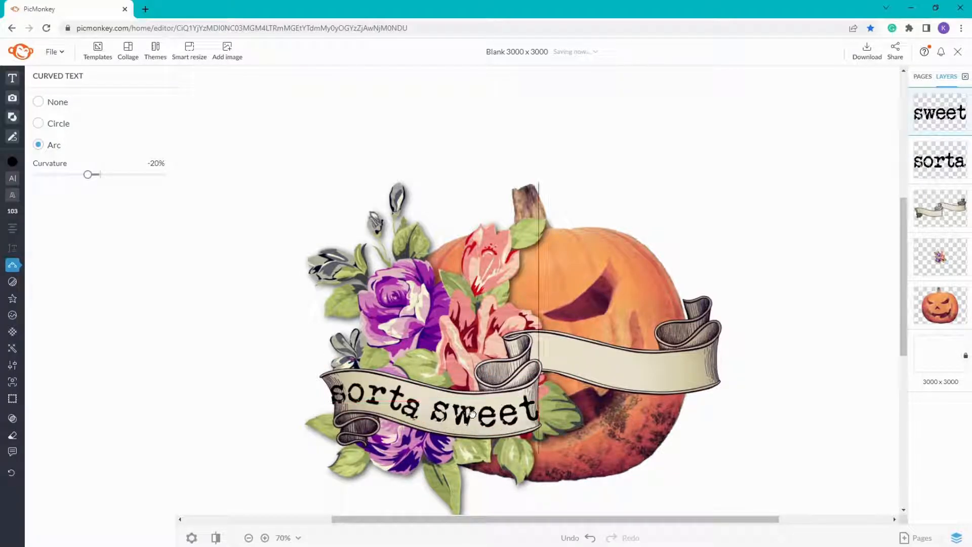
Reposition "sweet" slightly lower on the lower banner and nudge it right toward the ribbon fold.
{"action": "mouse_move", "coordinate": [472, 413]}
{"action": "left_mouse_down"}
{"action": "mouse_move", "coordinate": [481, 413]}
{"action": "mouse_move", "coordinate": [466, 416]}
{"action": "left_mouse_up"}
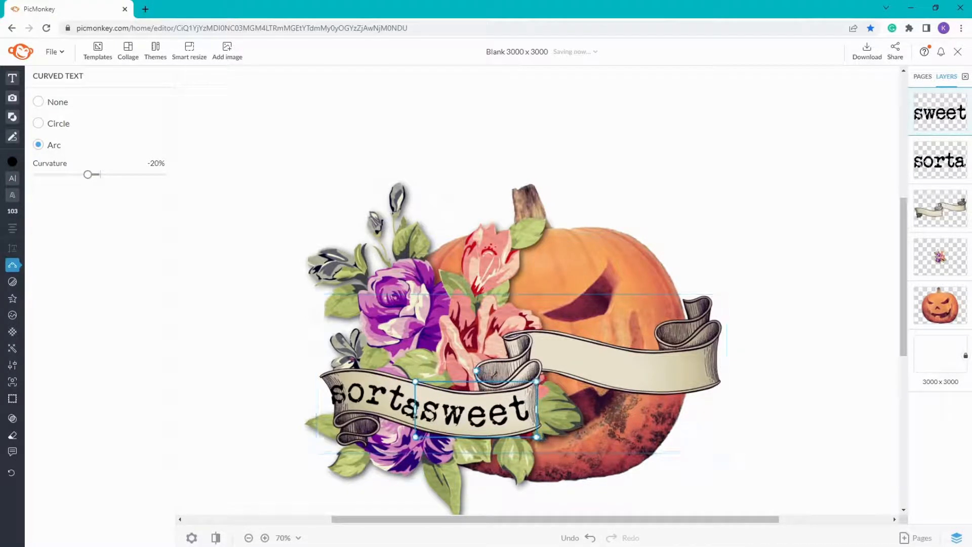
{"action": "key", "text": "Right"}
{"action": "key", "text": "Right"}
{"action": "key", "text": "Right"}
{"action": "key", "text": "Right"}
{"action": "key", "text": "Right"}
{"action": "key", "text": "Right"}
{"action": "key", "text": "Right"}
{"action": "key", "text": "Right"}
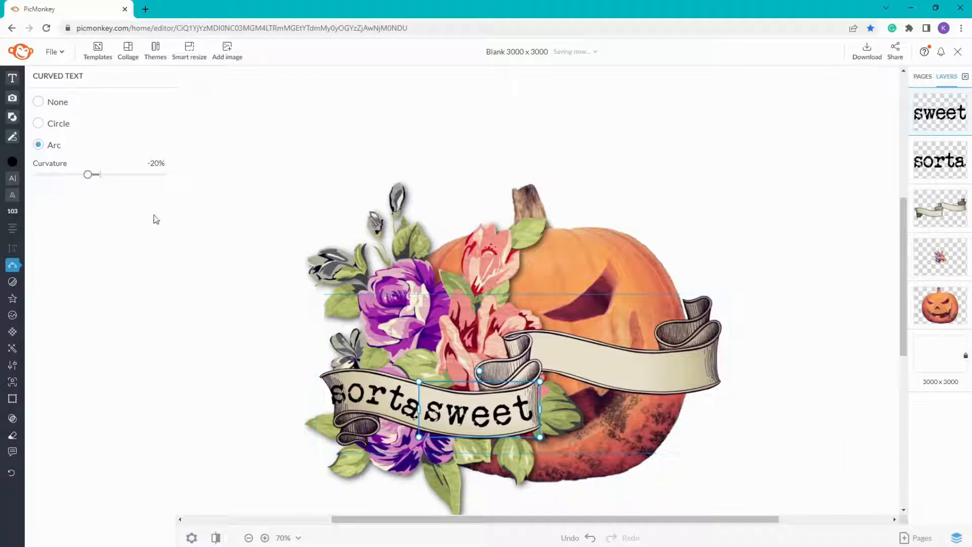
Adjust the curvature of "sweet" to -18% and nudge the word further right.
{"action": "left_click", "coordinate": [123, 163]}
{"action": "left_click", "coordinate": [124, 163]}
{"action": "left_click", "coordinate": [123, 164]}
{"action": "left_click", "coordinate": [124, 163]}
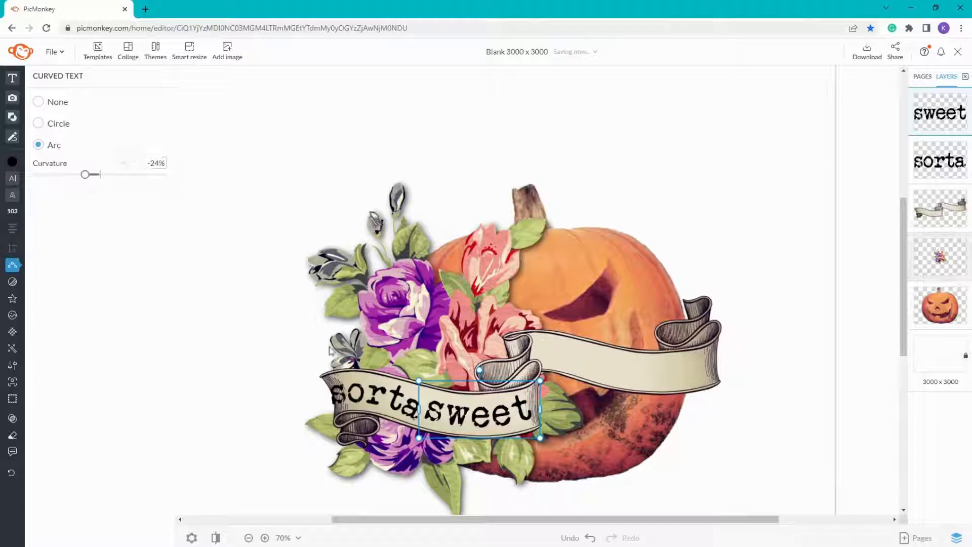
{"action": "key", "text": "Right"}
{"action": "key", "text": "Right"}
{"action": "key", "text": "Right"}
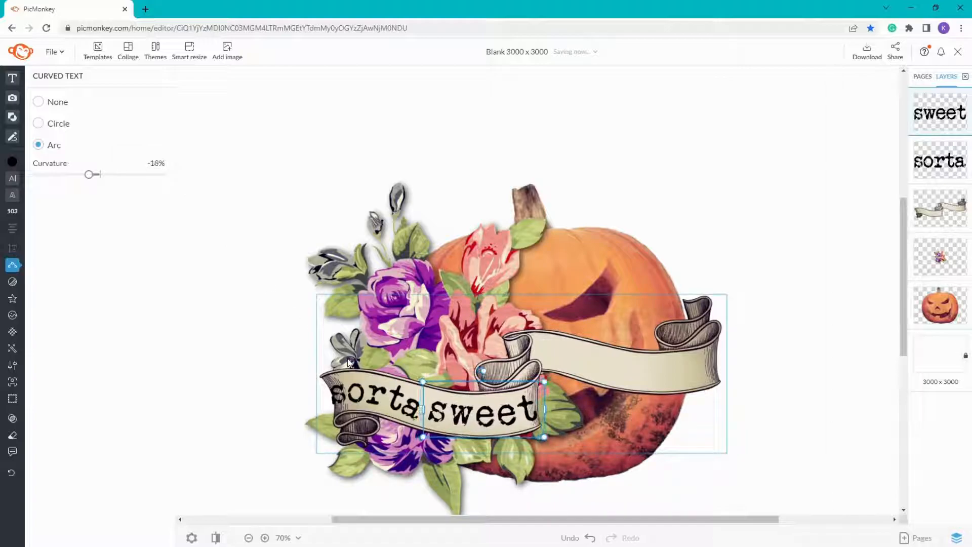
Nudge "sorta" to the right, away from the outer edge of the lower banner.
{"action": "left_click", "coordinate": [339, 388]}
{"action": "key", "text": "Right"}
{"action": "key", "text": "Right"}
{"action": "key", "text": "Right"}
{"action": "key", "text": "Right"}
{"action": "key", "text": "Right"}
{"action": "key", "text": "Right"}
{"action": "key", "text": "Right"}
{"action": "key", "text": "Right"}
{"action": "key", "text": "Right"}
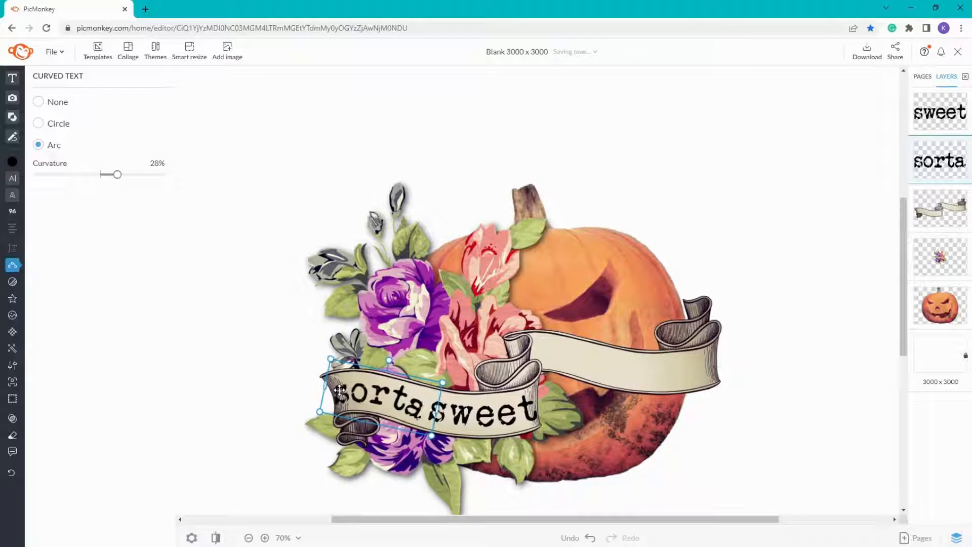
Shrink "sweet" to size 99, nudge it right to separate it from "sorta" and deselect it.
{"action": "left_click", "coordinate": [521, 416]}
{"action": "left_click_drag", "start_coordinate": [545, 383], "coordinate": [542, 386]}
{"action": "key", "text": "Right"}
{"action": "key", "text": "Right"}
{"action": "key", "text": "Right"}
{"action": "key", "text": "Right"}
{"action": "left_click", "coordinate": [658, 382]}
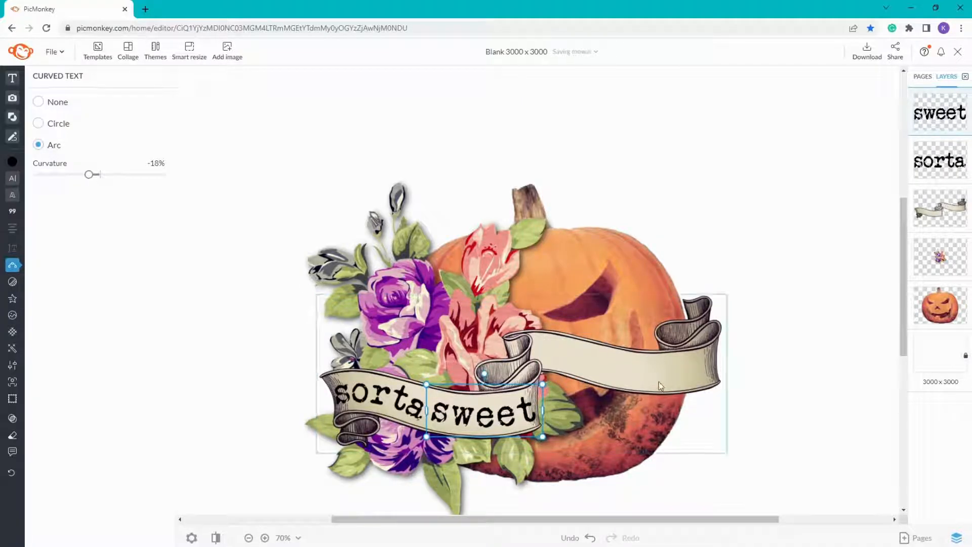
{"action": "left_click", "coordinate": [736, 200]}
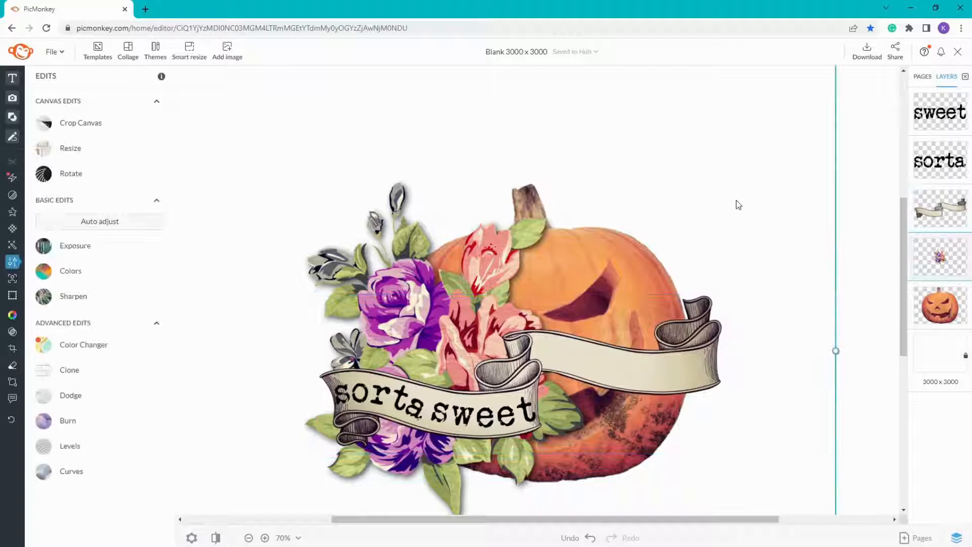
Duplicate the curved "sorta" text and place the copy at the inner end of the upper banner.
{"action": "left_click", "coordinate": [369, 402]}
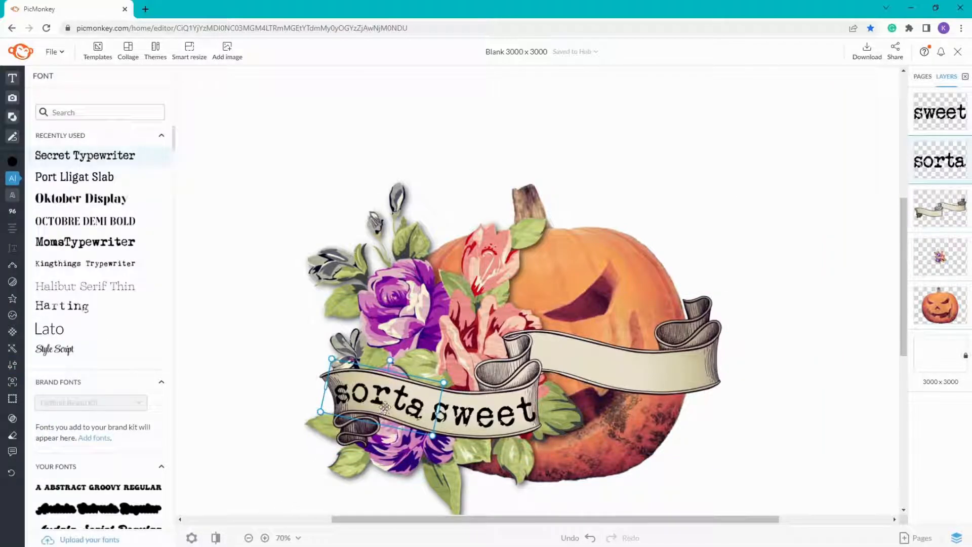
{"action": "key", "text": "ctrl+d"}
{"action": "left_click_drag", "start_coordinate": [385, 407], "coordinate": [574, 356]}
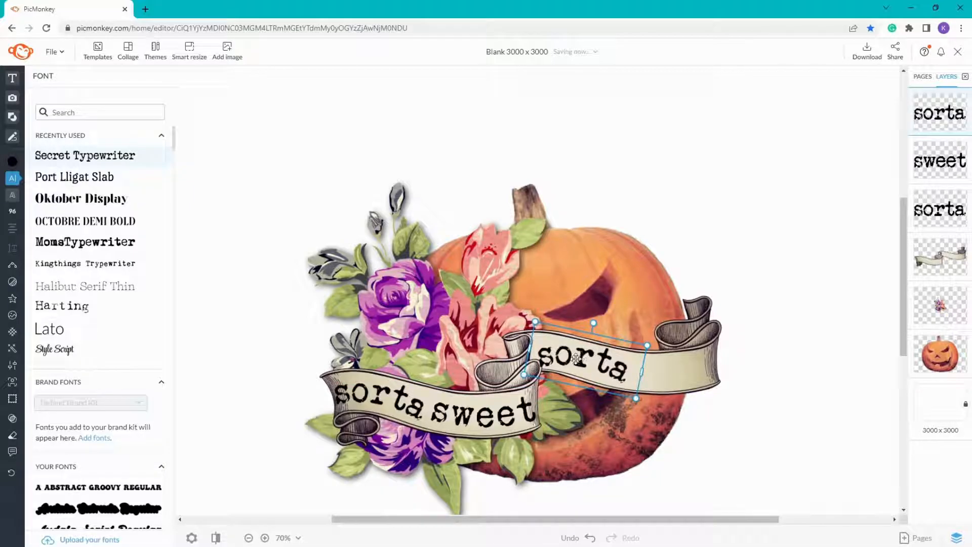
Flatten the upper "sorta" to a curvature of -1%, narrow its text box and align it with the banner.
{"action": "left_click", "coordinate": [12, 266]}
{"action": "left_click", "coordinate": [75, 175]}
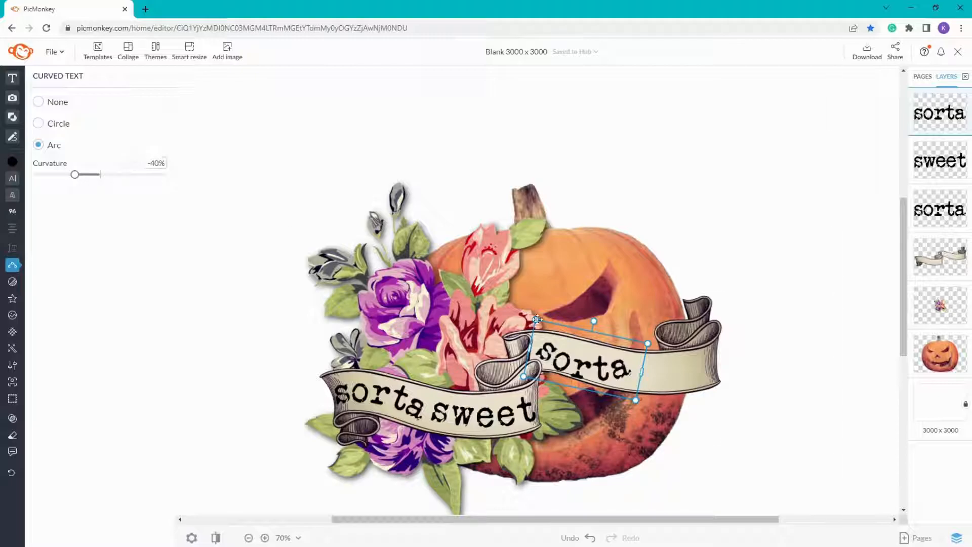
{"action": "left_click", "coordinate": [124, 164]}
{"action": "left_click", "coordinate": [100, 175]}
{"action": "left_click_drag", "start_coordinate": [99, 178], "coordinate": [98, 178]}
{"action": "left_click_drag", "start_coordinate": [643, 374], "coordinate": [634, 372]}
{"action": "left_click_drag", "start_coordinate": [568, 368], "coordinate": [571, 367]}
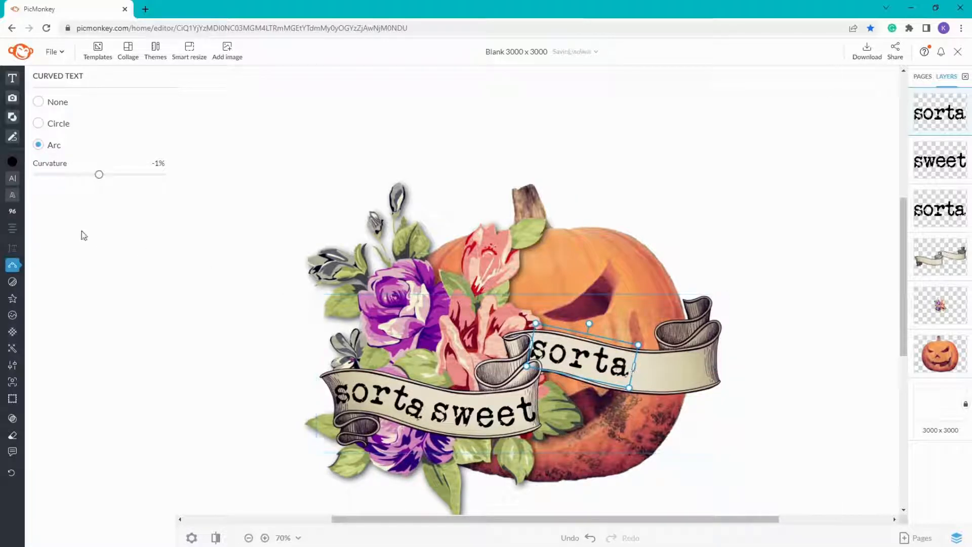
Set the upper "sorta" to -8% curvature, shift it slightly down and tilt it further clockwise along the ribbon.
{"action": "left_click", "coordinate": [123, 163]}
{"action": "left_click", "coordinate": [123, 163]}
{"action": "left_click", "coordinate": [124, 163]}
{"action": "left_click", "coordinate": [123, 163]}
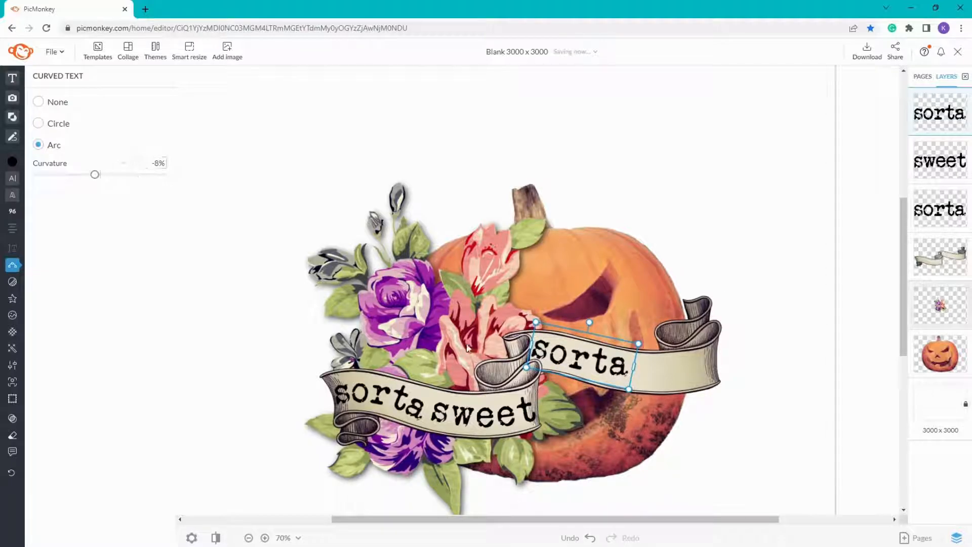
{"action": "left_click_drag", "start_coordinate": [611, 362], "coordinate": [613, 369]}
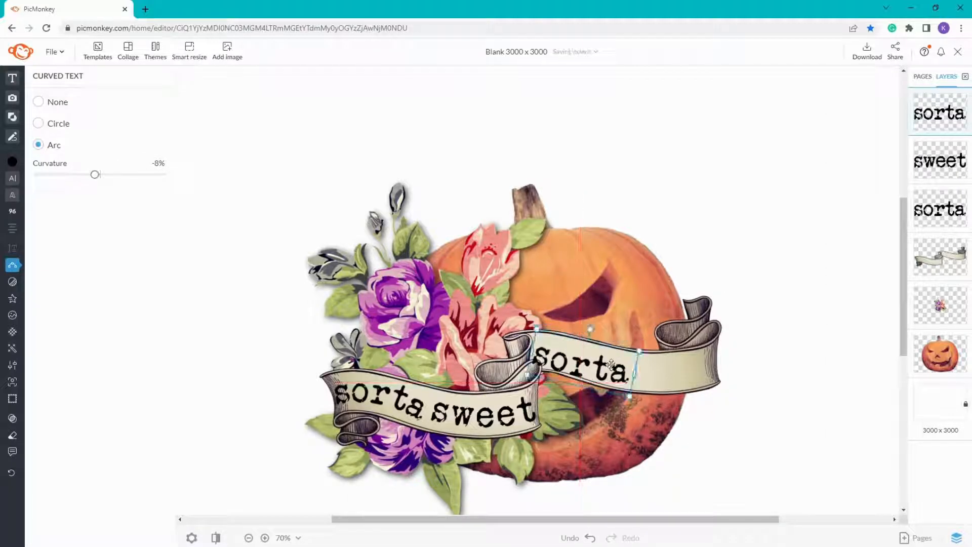
{"action": "double_click", "coordinate": [594, 364]}
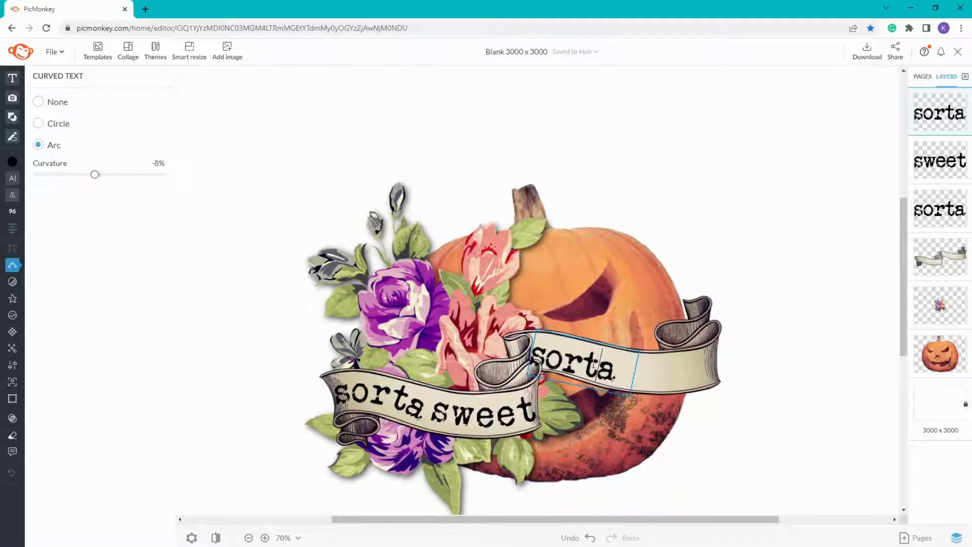
{"action": "left_click", "coordinate": [823, 410]}
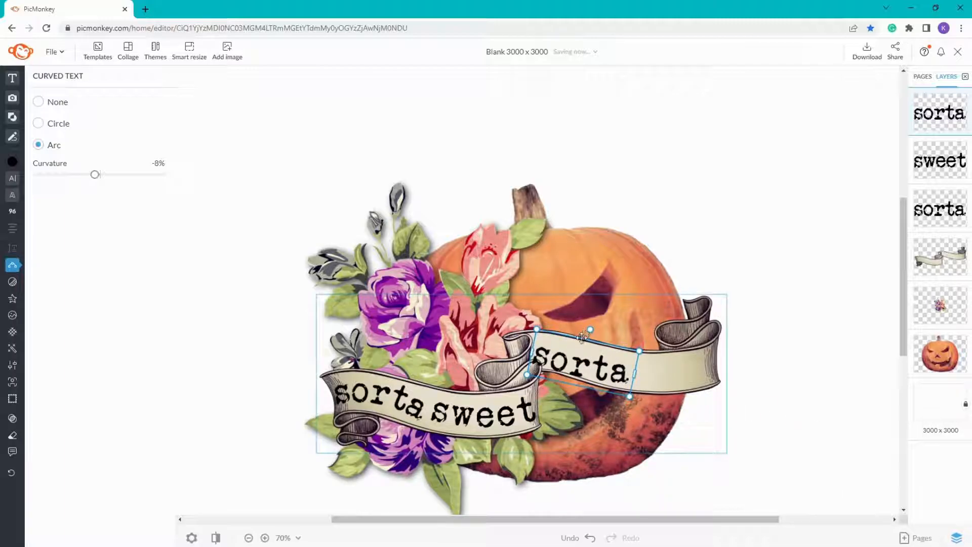
{"action": "left_click_drag", "start_coordinate": [578, 335], "coordinate": [607, 316]}
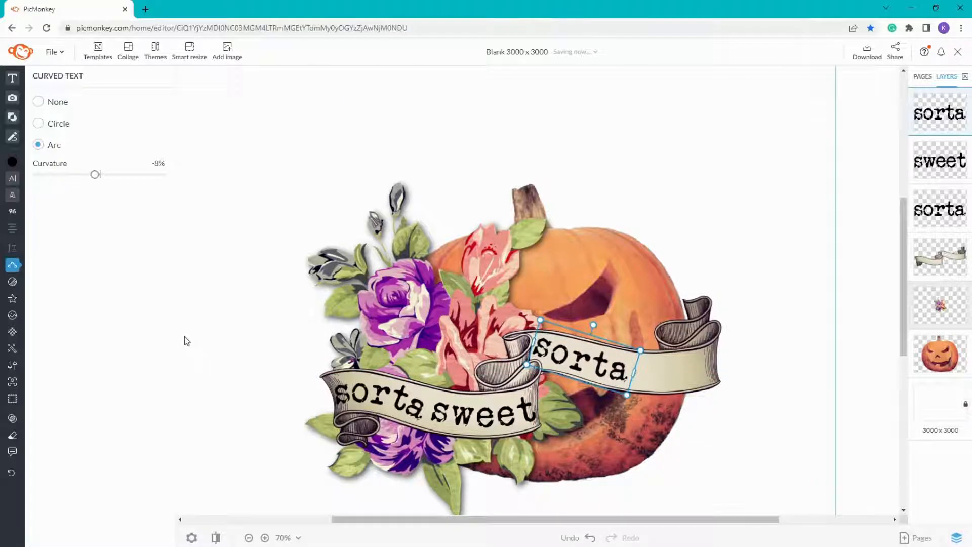
Duplicate "sweet", place the copy at the outer end of the upper banner and change its text to "scary".
{"action": "left_click", "coordinate": [500, 420]}
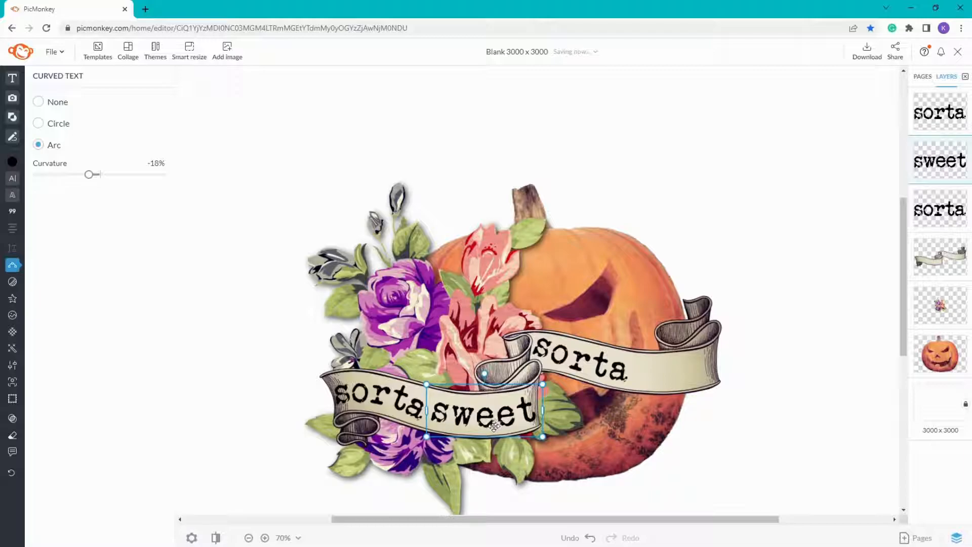
{"action": "key", "text": "ctrl+d"}
{"action": "left_click_drag", "start_coordinate": [494, 425], "coordinate": [687, 371]}
{"action": "double_click", "coordinate": [687, 372]}
{"action": "type", "text": "scary"}
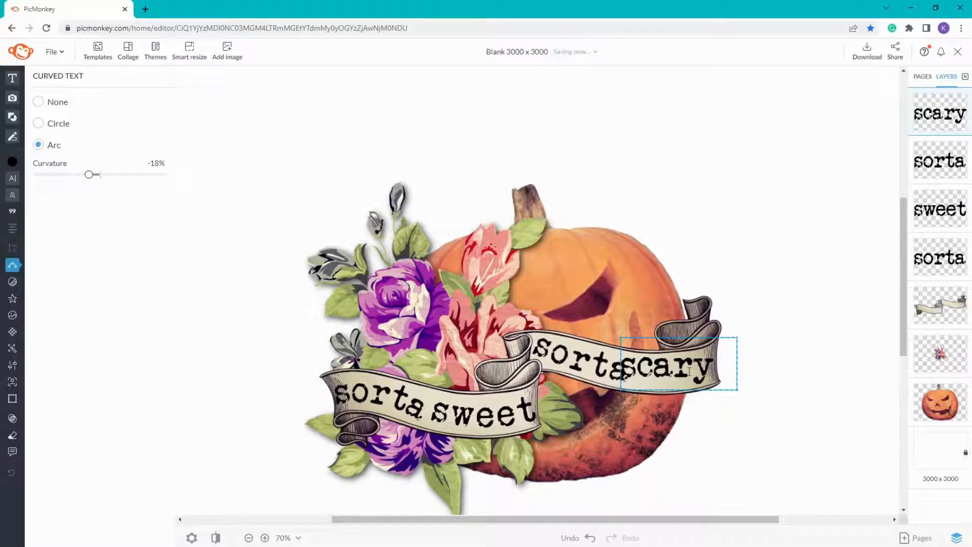
{"action": "key", "text": "Escape"}
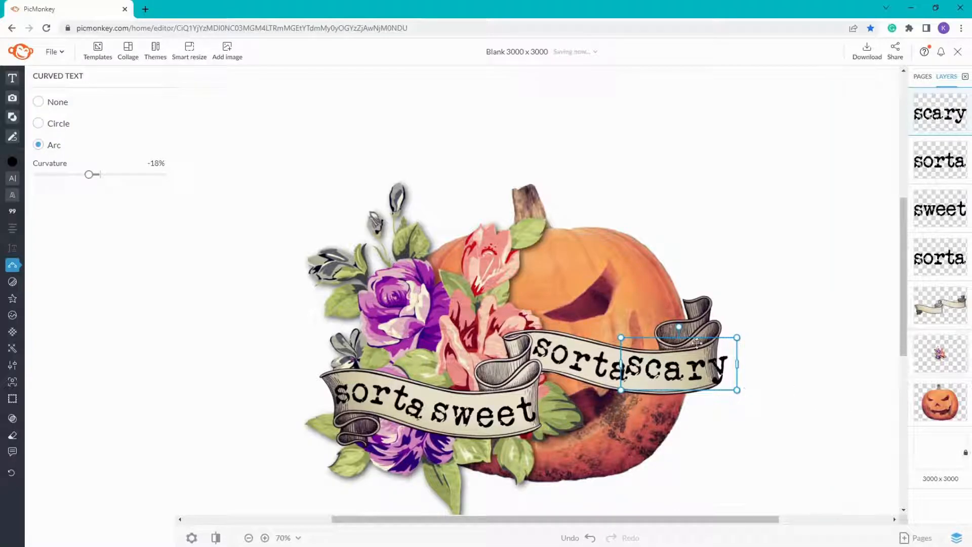
Tilt "scary" counter-clockwise to follow the upper banner and shift the neighbouring "sorta" toward the inner fold.
{"action": "left_click_drag", "start_coordinate": [678, 326], "coordinate": [672, 330]}
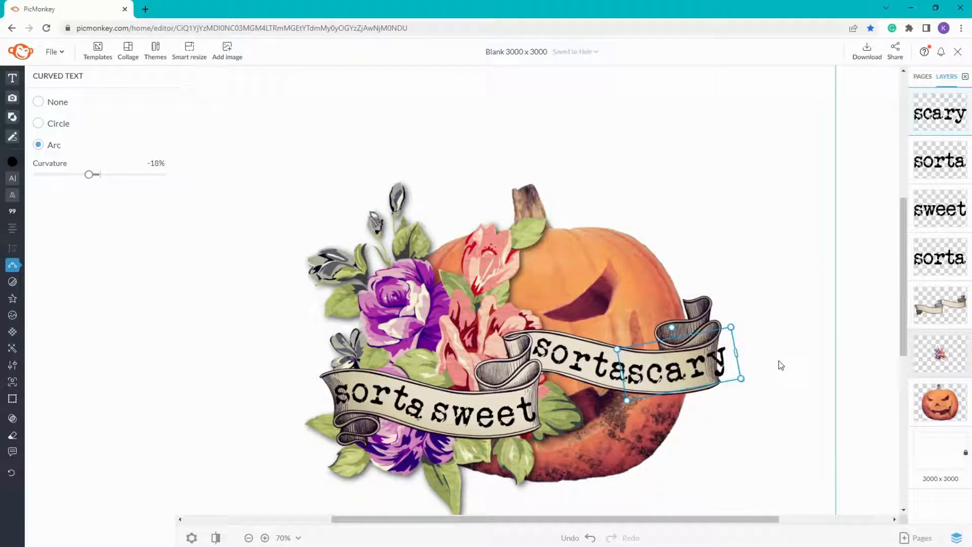
{"action": "left_click_drag", "start_coordinate": [693, 368], "coordinate": [691, 369]}
{"action": "left_click_drag", "start_coordinate": [559, 353], "coordinate": [549, 353]}
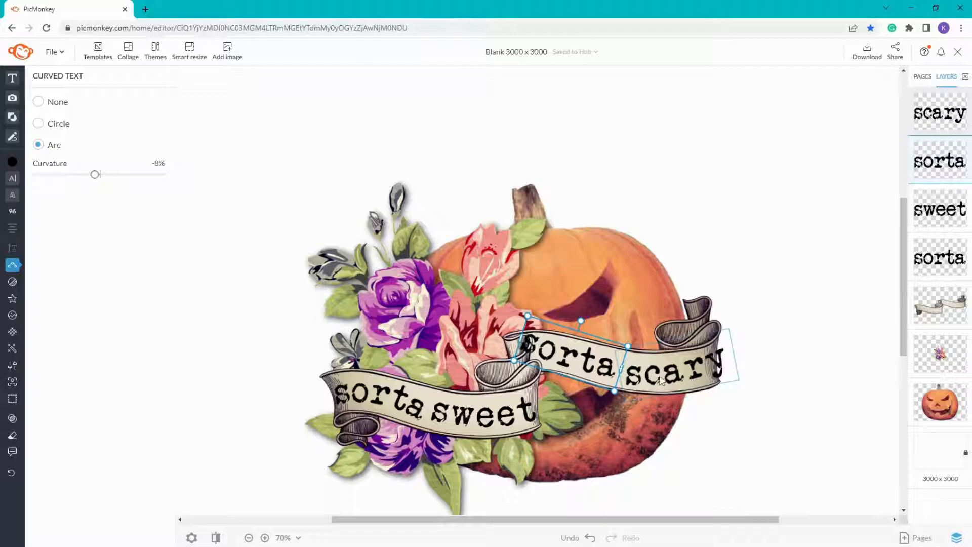
{"action": "left_click", "coordinate": [581, 365]}
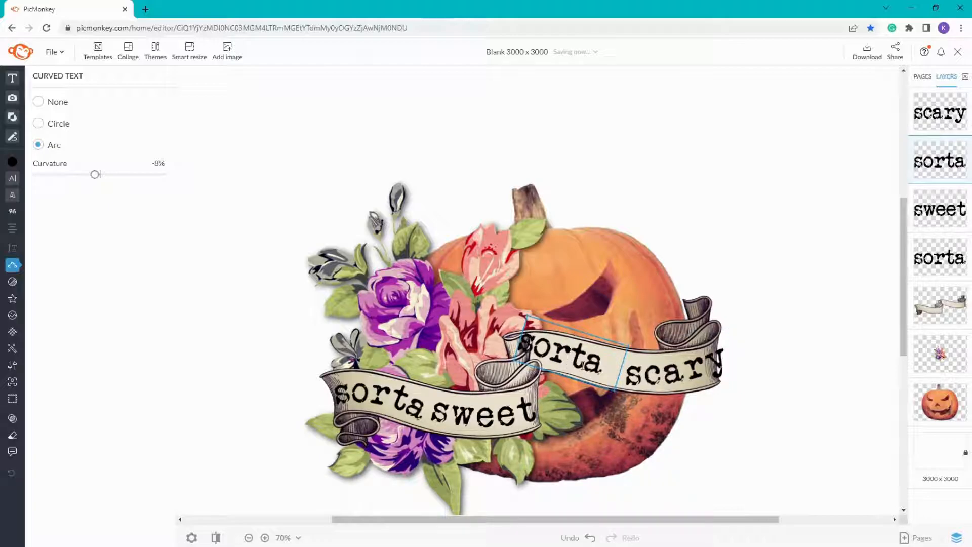
{"action": "left_click", "coordinate": [750, 400]}
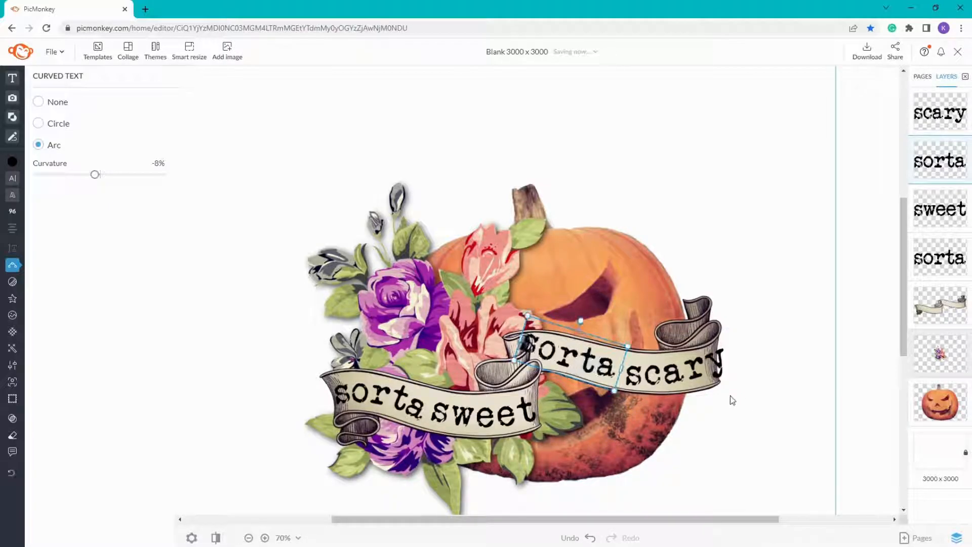
{"action": "left_click_drag", "start_coordinate": [561, 353], "coordinate": [569, 360]}
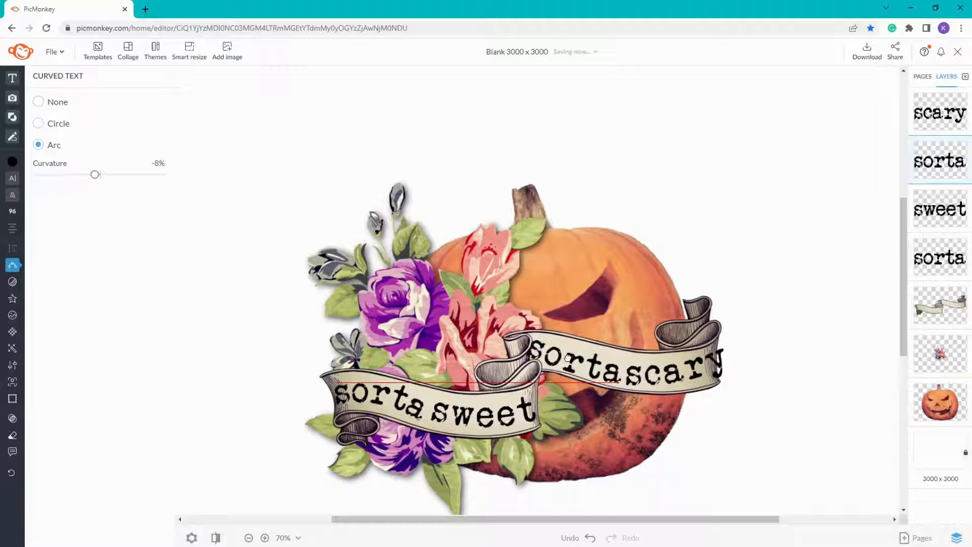
Narrow the "scary" text box to fit inside the banner's end and adjust the upper "sorta" to separate the words.
{"action": "left_click", "coordinate": [685, 378]}
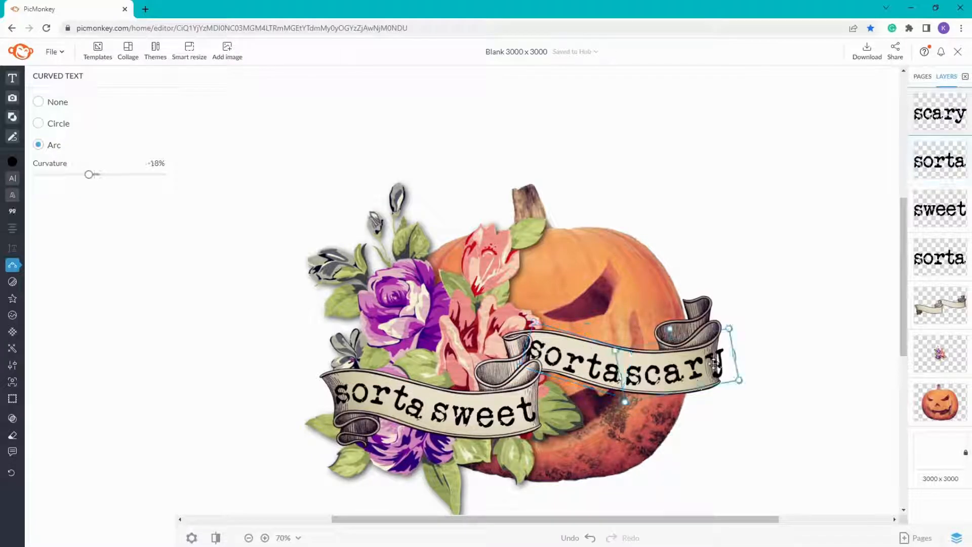
{"action": "left_click_drag", "start_coordinate": [734, 354], "coordinate": [722, 357]}
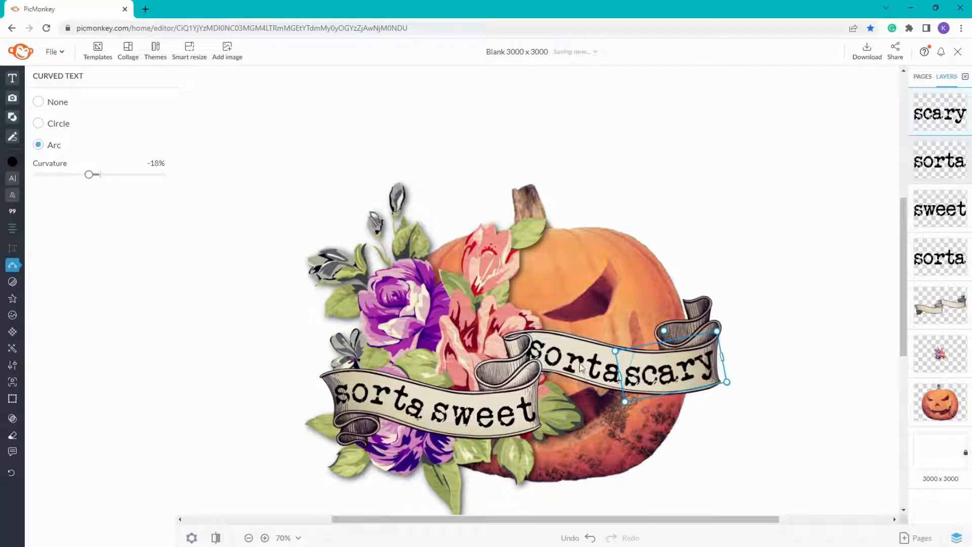
{"action": "left_click", "coordinate": [563, 356]}
{"action": "left_click_drag", "start_coordinate": [627, 373], "coordinate": [596, 360]}
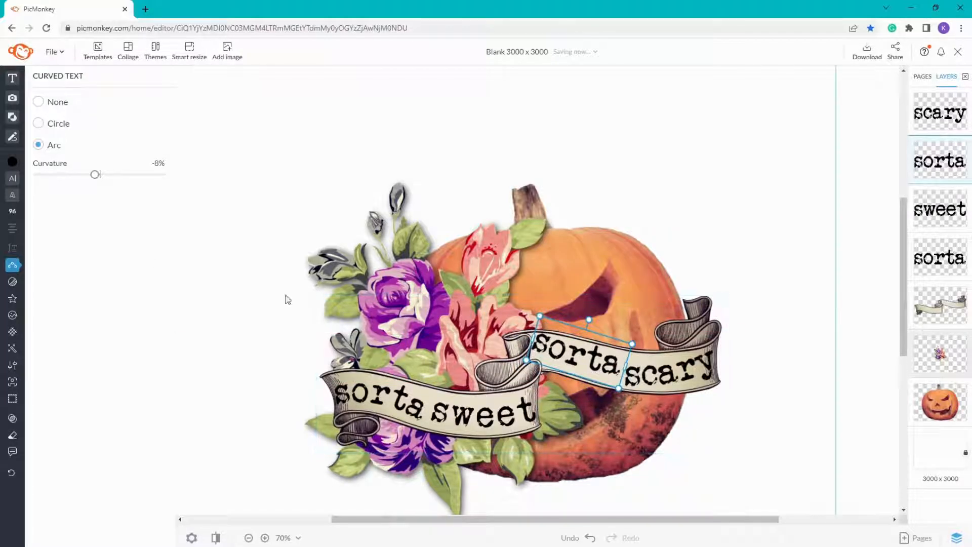
Set the curvature of the upper "sorta" to -12%.
{"action": "left_click", "coordinate": [135, 163]}
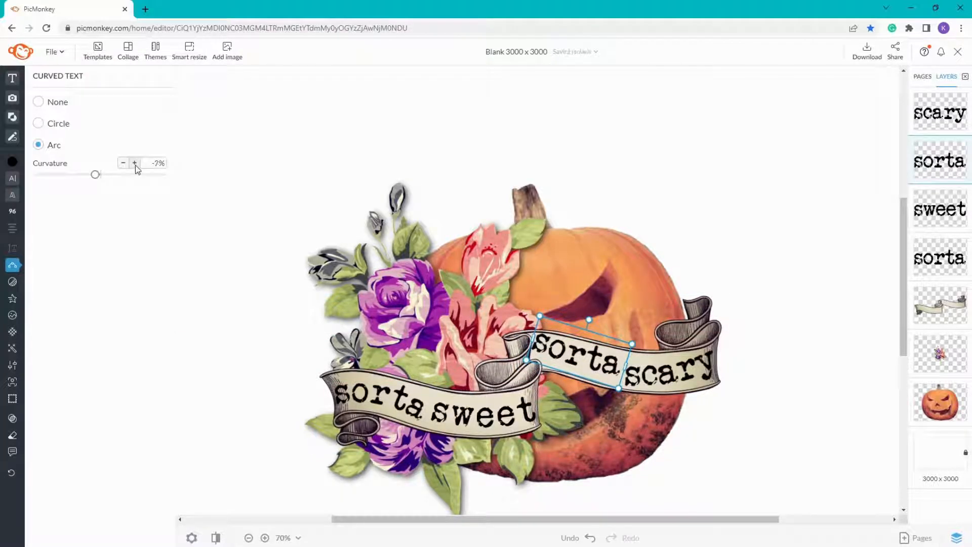
{"action": "left_click", "coordinate": [123, 163]}
{"action": "left_click", "coordinate": [122, 163]}
{"action": "left_click", "coordinate": [123, 162]}
{"action": "left_click", "coordinate": [123, 163]}
{"action": "left_click", "coordinate": [122, 163]}
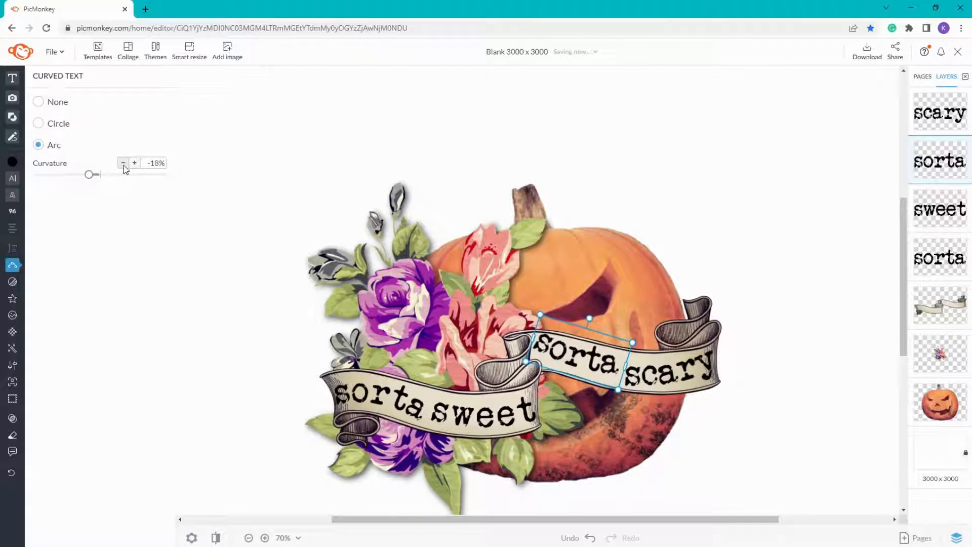
{"action": "left_click", "coordinate": [134, 163]}
{"action": "left_click", "coordinate": [135, 164]}
{"action": "left_click", "coordinate": [134, 163]}
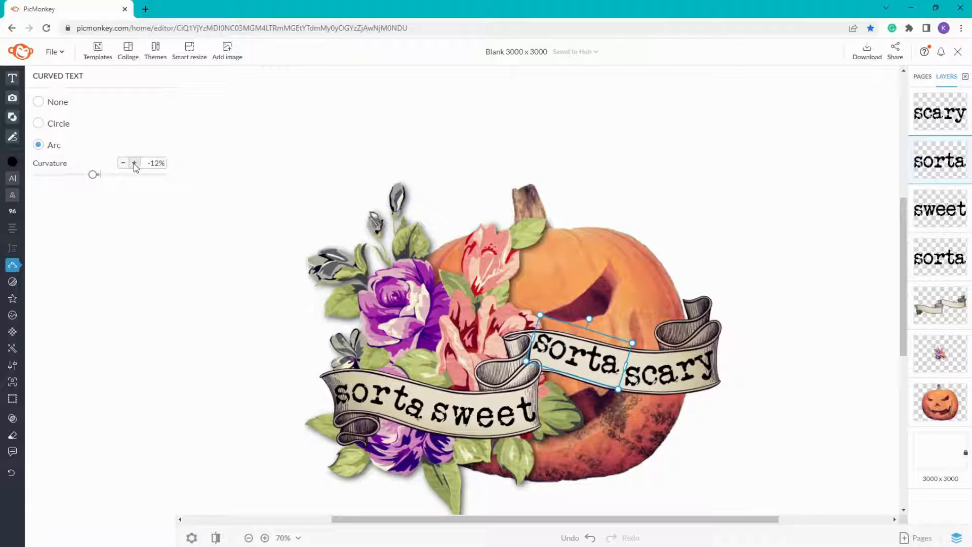
Widen the text box of the upper "sorta" slightly toward "scary".
{"action": "left_click_drag", "start_coordinate": [572, 355], "coordinate": [572, 354]}
{"action": "left_click", "coordinate": [691, 372]}
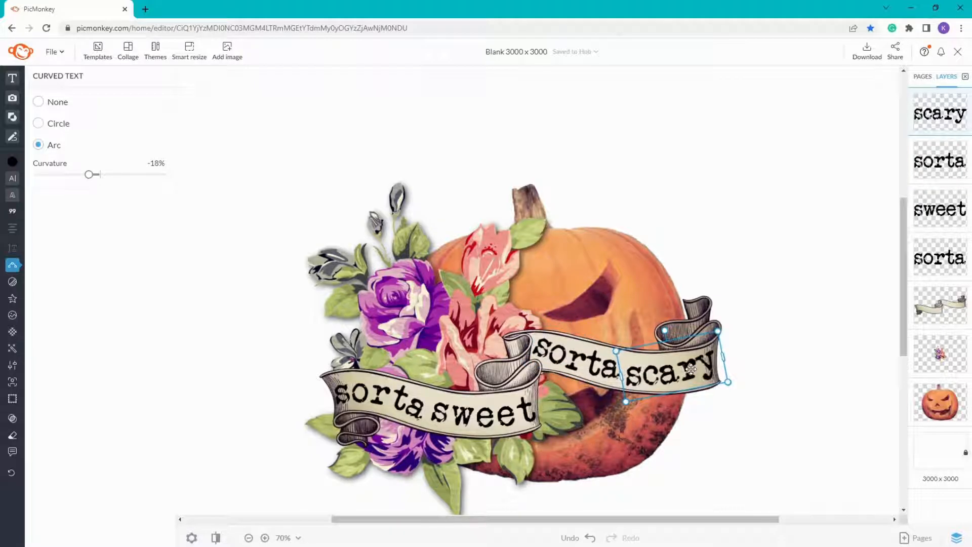
{"action": "left_click", "coordinate": [624, 370]}
{"action": "left_click_drag", "start_coordinate": [624, 370], "coordinate": [629, 372]}
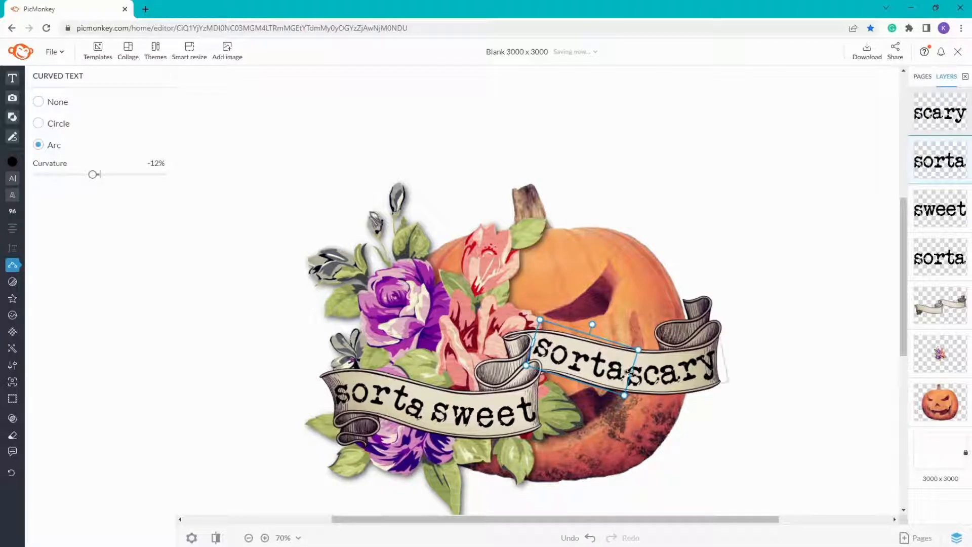
Ungroup the two ribbon banners and reorder their layers so the upper banner overlaps the lower one.
{"action": "left_click", "coordinate": [932, 314]}
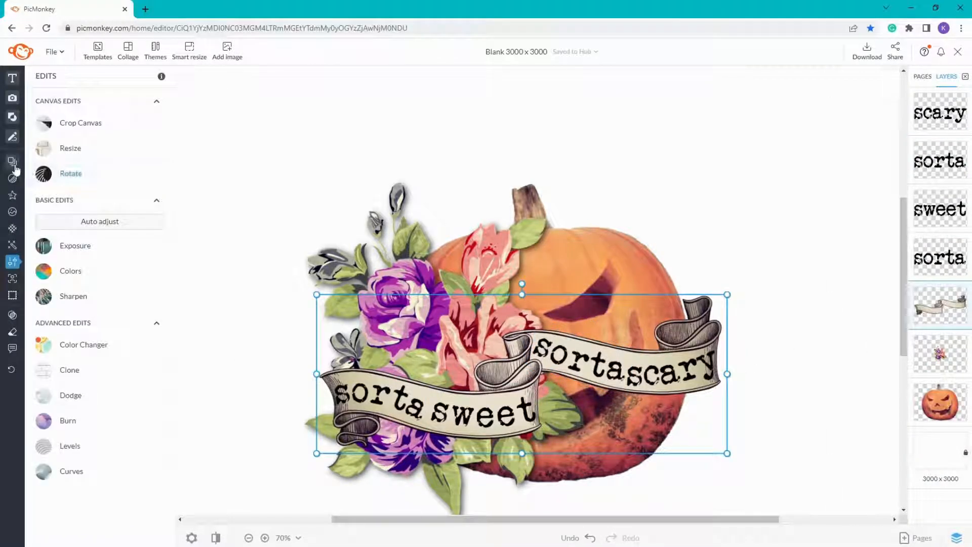
{"action": "left_click", "coordinate": [15, 167]}
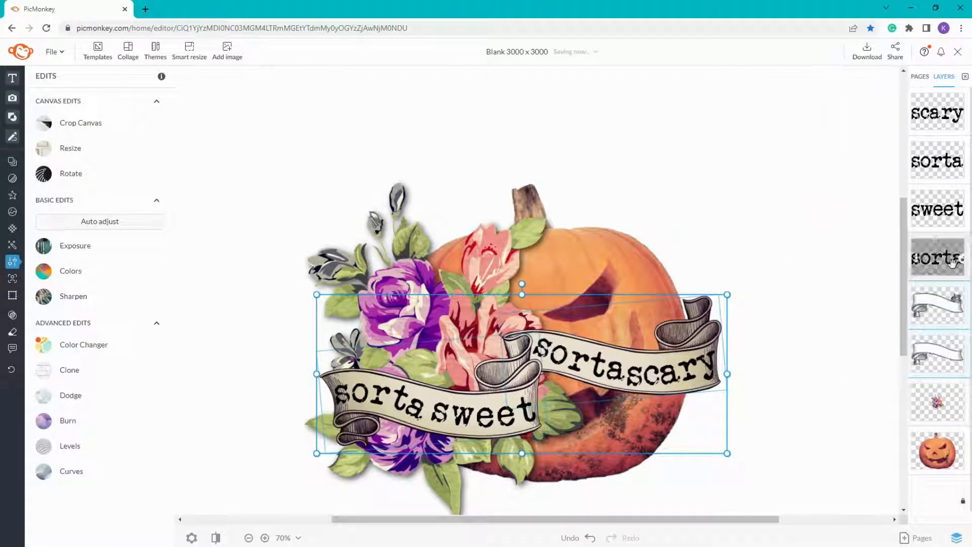
{"action": "left_click_drag", "start_coordinate": [943, 304], "coordinate": [953, 353]}
{"action": "left_click", "coordinate": [810, 302]}
Shift the upper "sorta" toward the banner's inner end and set its arc curvature to 18%.
{"action": "left_click", "coordinate": [567, 360]}
{"action": "mouse_move", "coordinate": [561, 359]}
{"action": "left_mouse_down"}
{"action": "mouse_move", "coordinate": [527, 356]}
{"action": "mouse_move", "coordinate": [548, 359]}
{"action": "left_mouse_up"}
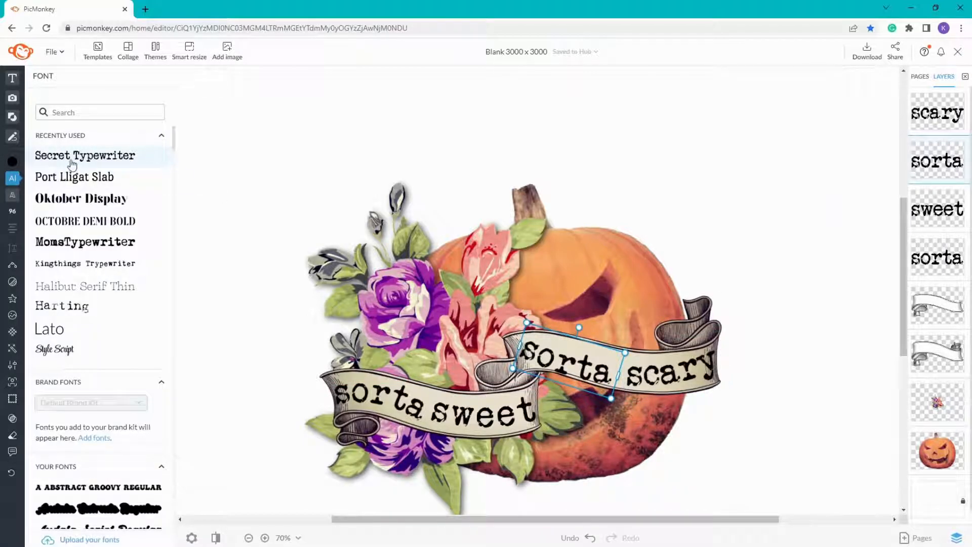
{"action": "left_click", "coordinate": [18, 265]}
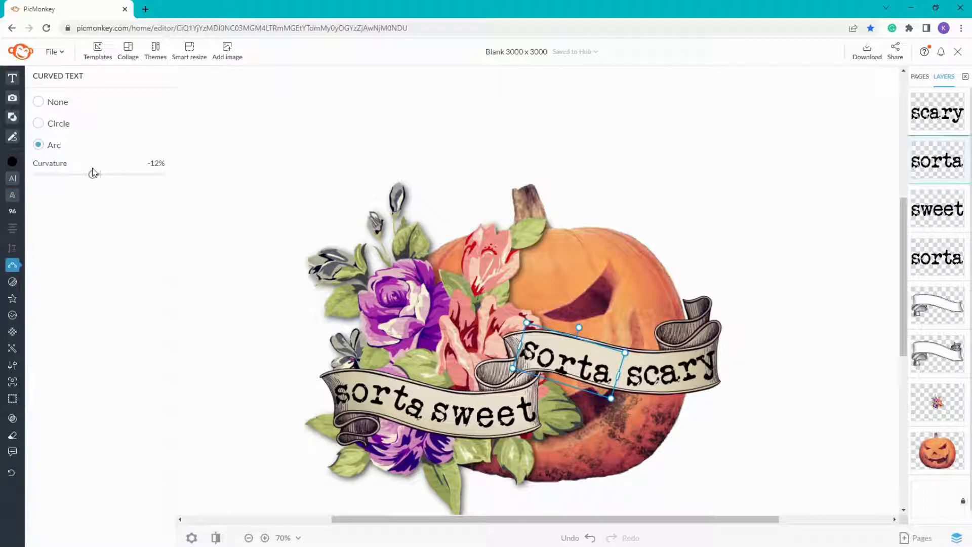
{"action": "left_click_drag", "start_coordinate": [80, 180], "coordinate": [113, 180]}
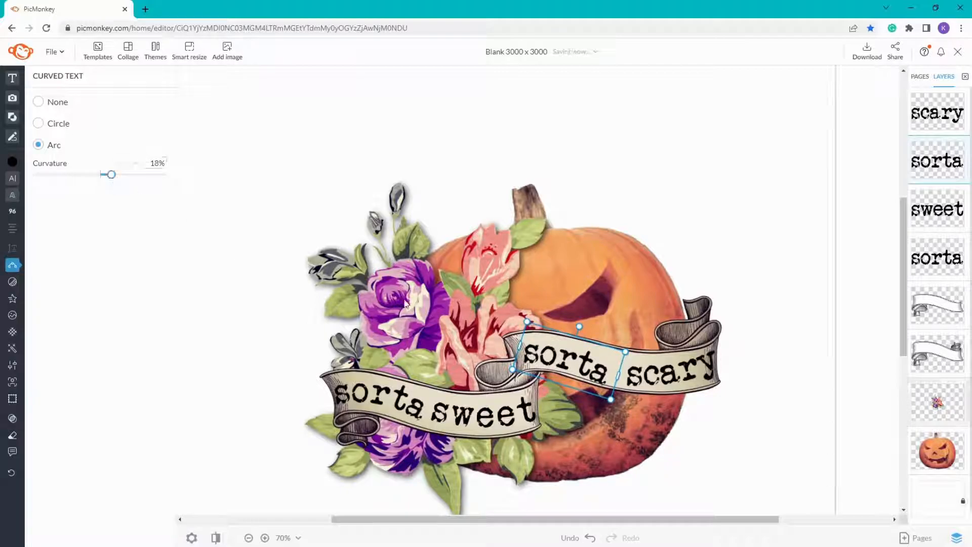
{"action": "mouse_move", "coordinate": [570, 345]}
{"action": "left_mouse_down"}
{"action": "mouse_move", "coordinate": [569, 325]}
{"action": "mouse_move", "coordinate": [565, 351]}
{"action": "left_mouse_up"}
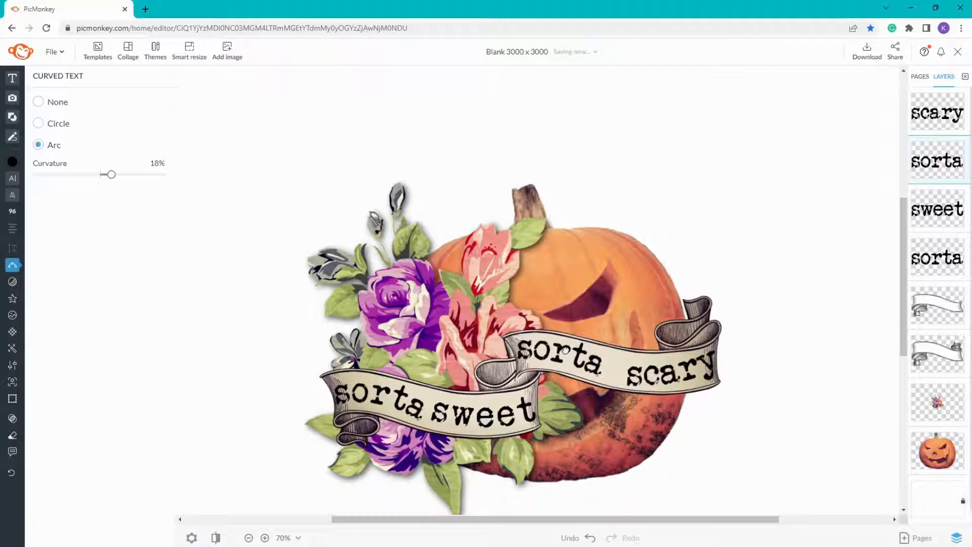
Move "scary" closer to the upper "sorta", widen it slightly and tilt it clockwise along the banner.
{"action": "left_click", "coordinate": [657, 378]}
{"action": "left_click_drag", "start_coordinate": [658, 377], "coordinate": [652, 375]}
{"action": "left_click_drag", "start_coordinate": [723, 355], "coordinate": [731, 354]}
{"action": "left_click_drag", "start_coordinate": [654, 378], "coordinate": [643, 377]}
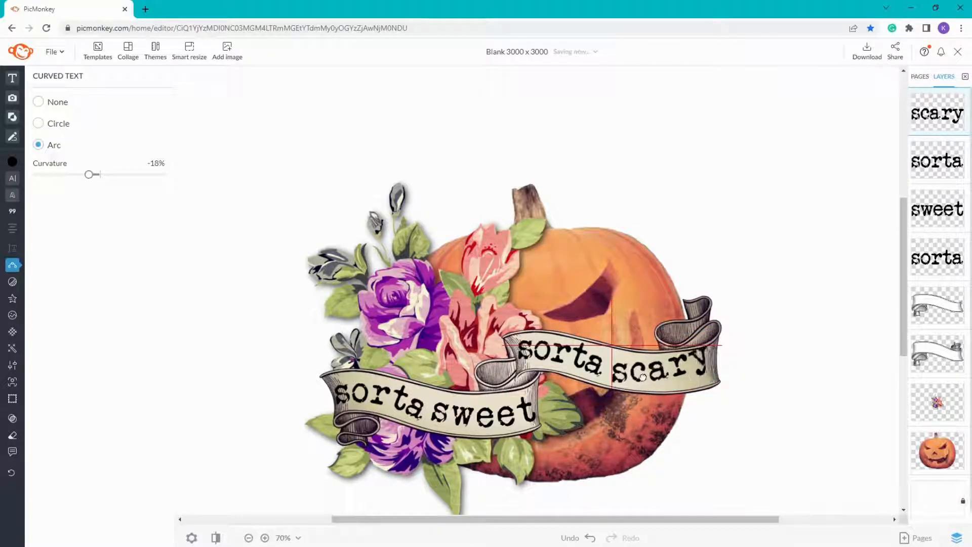
{"action": "left_click_drag", "start_coordinate": [655, 327], "coordinate": [661, 335]}
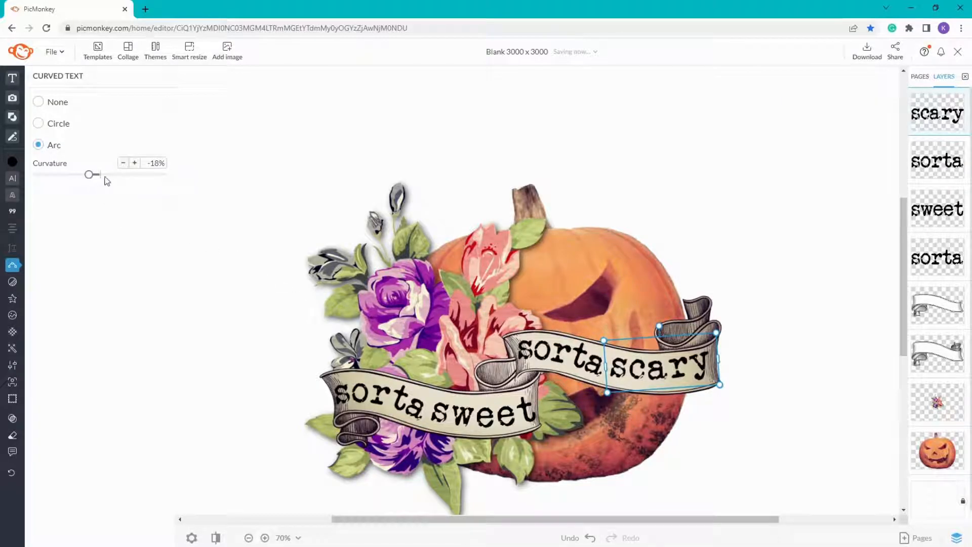
Set the curvature of "scary" to -32% and widen its text box toward the banner's outer end.
{"action": "left_click", "coordinate": [132, 167]}
{"action": "left_click", "coordinate": [131, 167]}
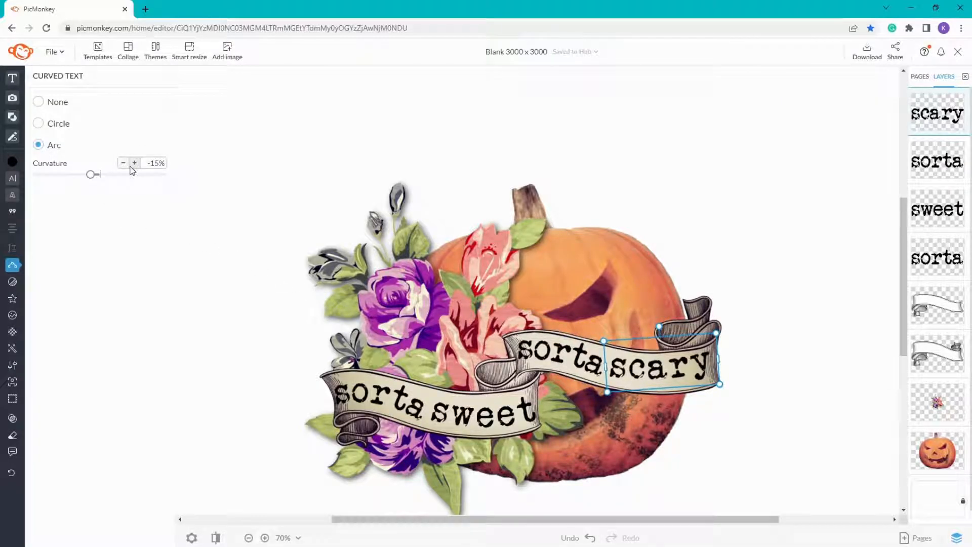
{"action": "left_click", "coordinate": [79, 175]}
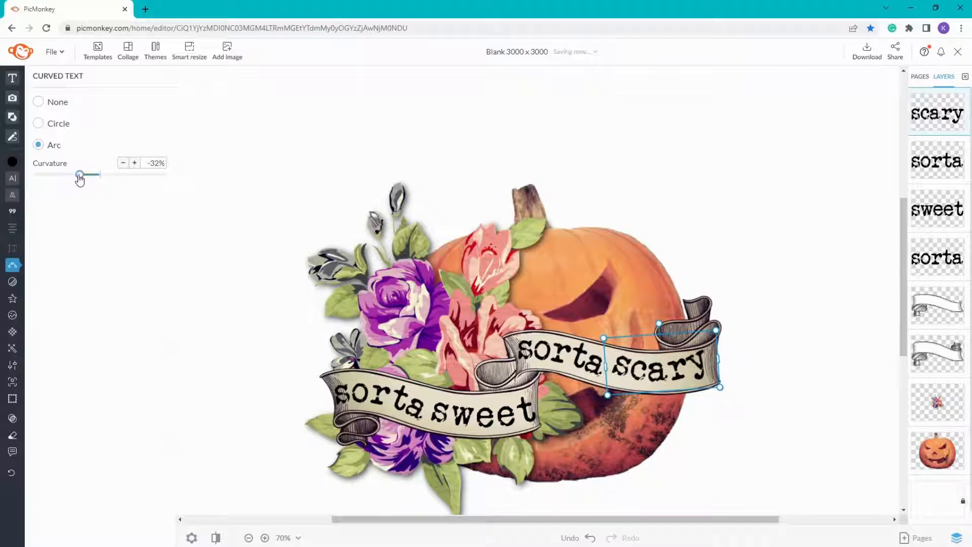
{"action": "left_click_drag", "start_coordinate": [667, 365], "coordinate": [670, 365]}
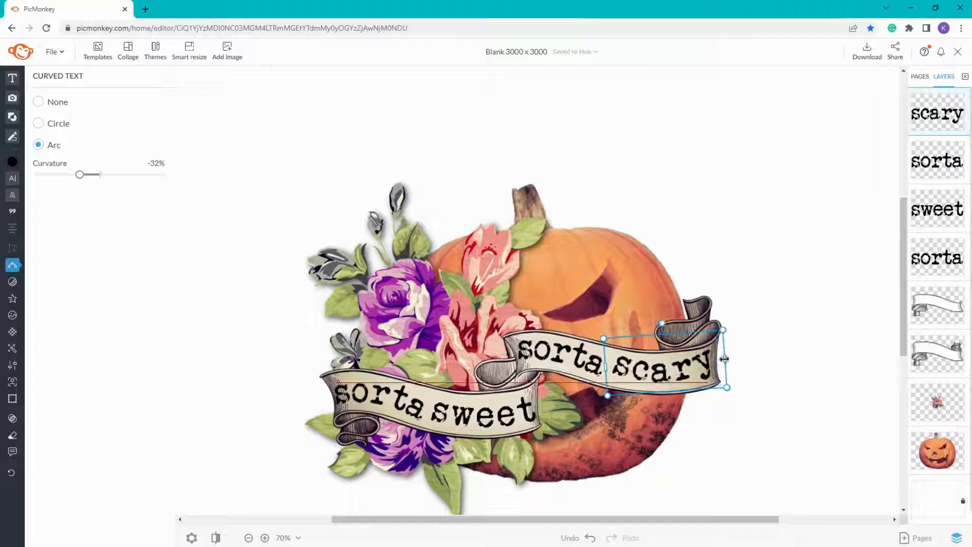
{"action": "left_click", "coordinate": [813, 392]}
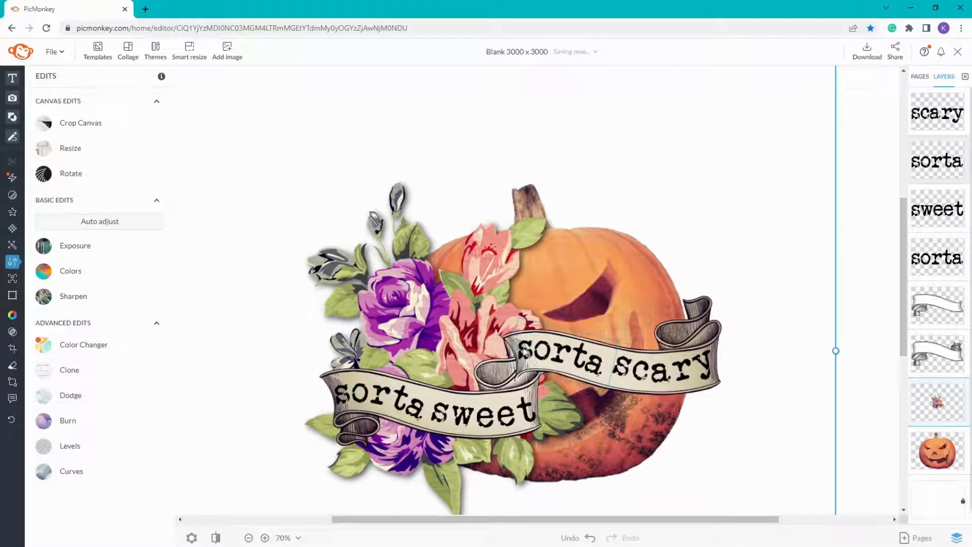
Group "scary", the upper "sorta" and the upper banner, and nudge the group slightly into place.
{"action": "left_click", "coordinate": [606, 361]}
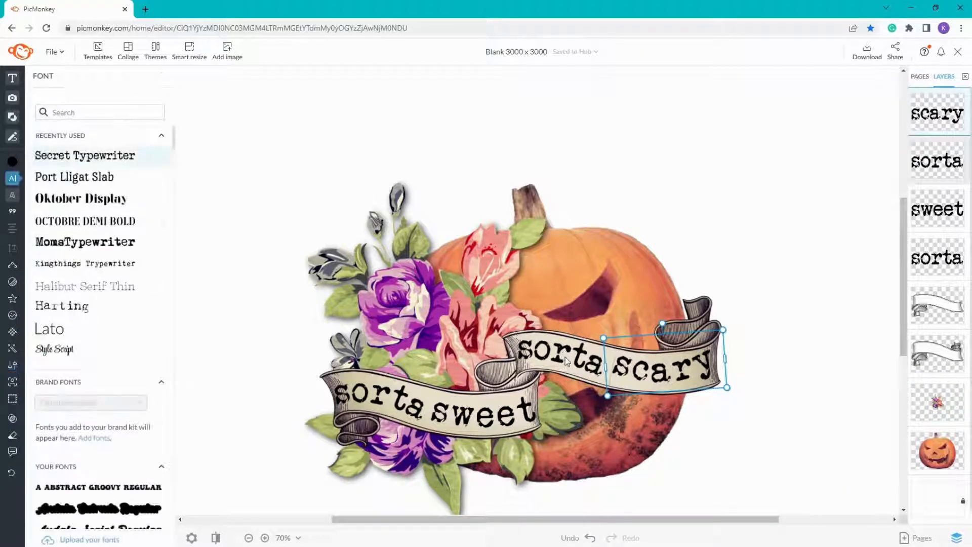
{"action": "left_click", "coordinate": [702, 307], "text": "shift"}
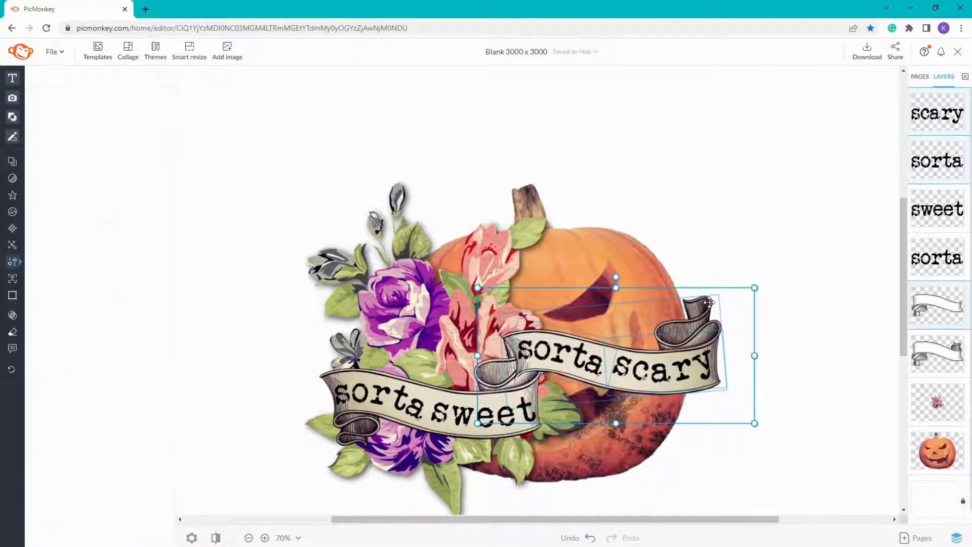
{"action": "left_click", "coordinate": [15, 163]}
{"action": "left_click_drag", "start_coordinate": [601, 367], "coordinate": [602, 368]}
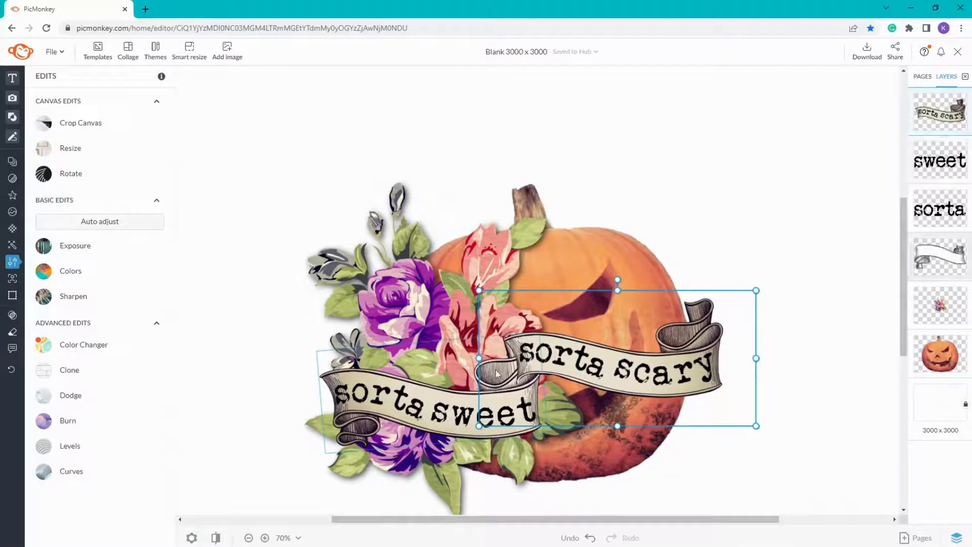
{"action": "left_click", "coordinate": [399, 404]}
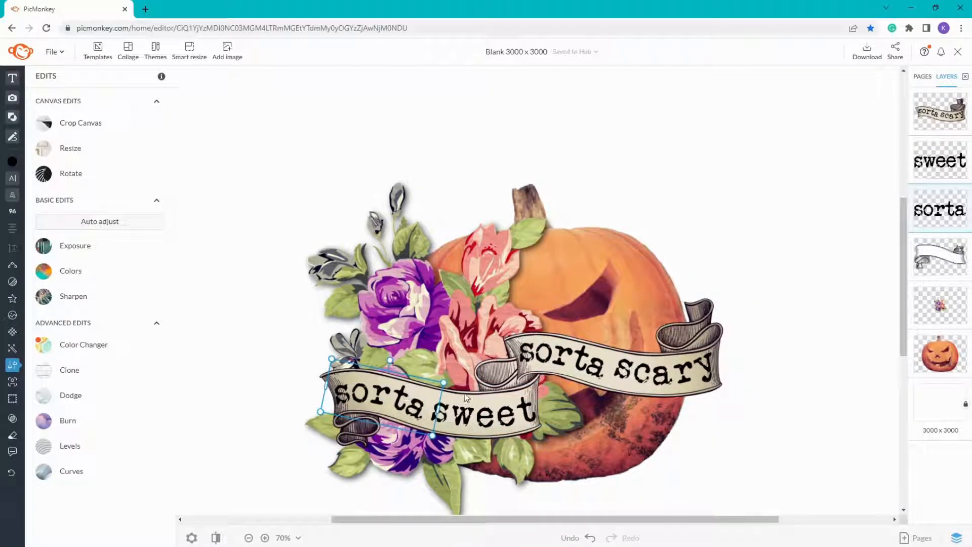
{"action": "left_click", "coordinate": [934, 155]}
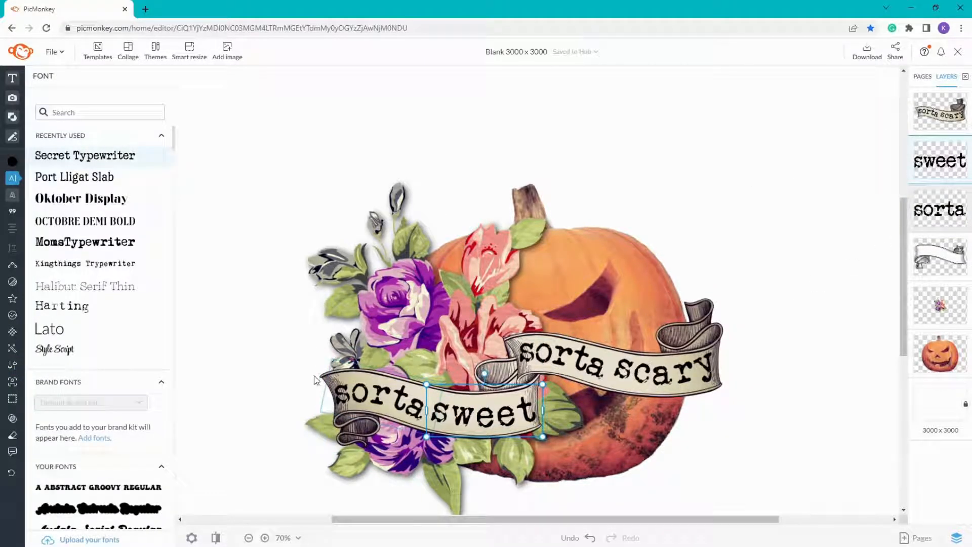
{"action": "left_click_drag", "start_coordinate": [314, 380], "coordinate": [304, 380]}
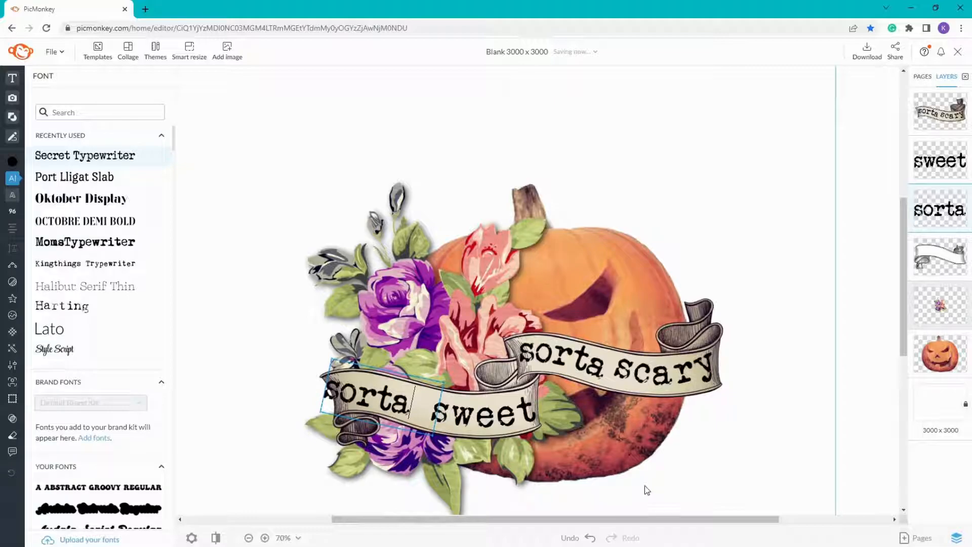
Erase the lower banner's curled fold beside the upper banner with a round size 75 eraser at 100% hardness.
{"action": "left_click", "coordinate": [940, 256]}
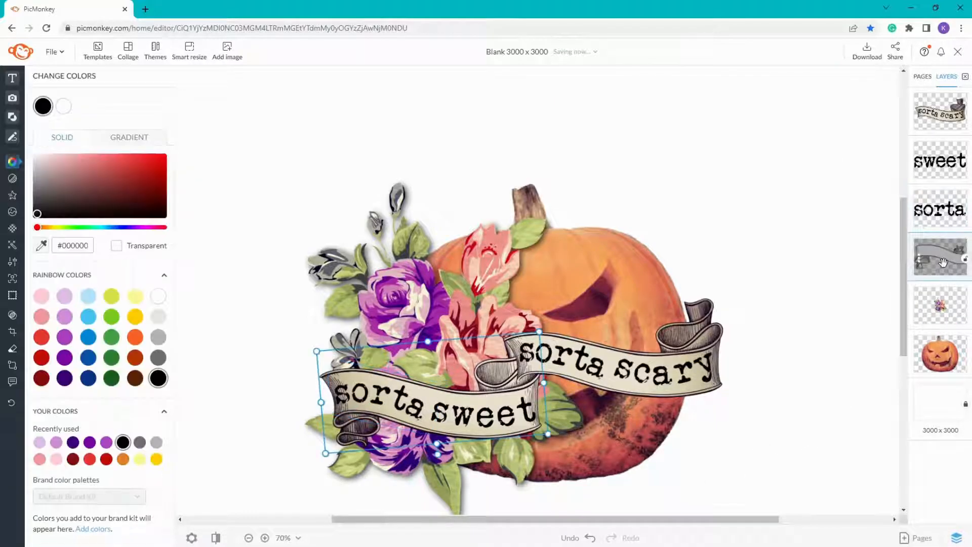
{"action": "mouse_move", "coordinate": [23, 316]}
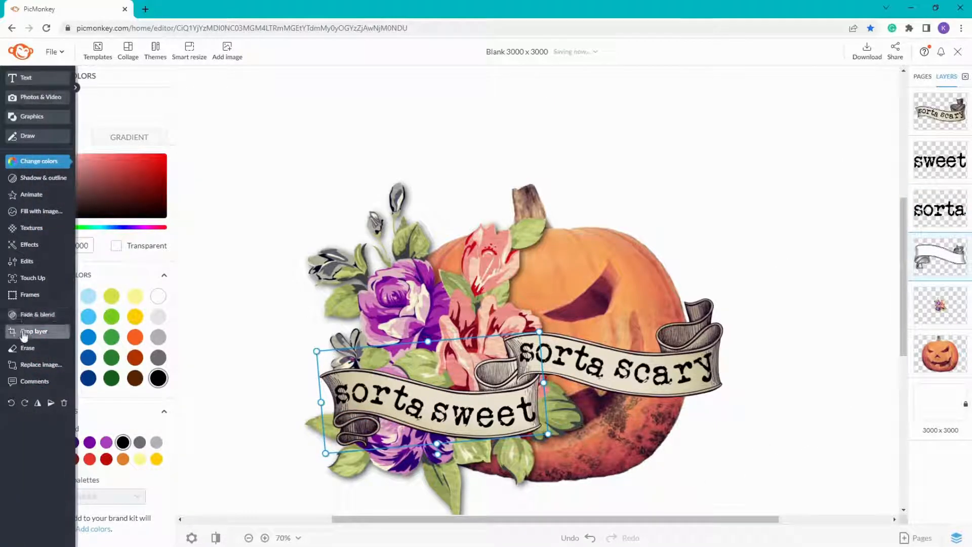
{"action": "left_click", "coordinate": [23, 347]}
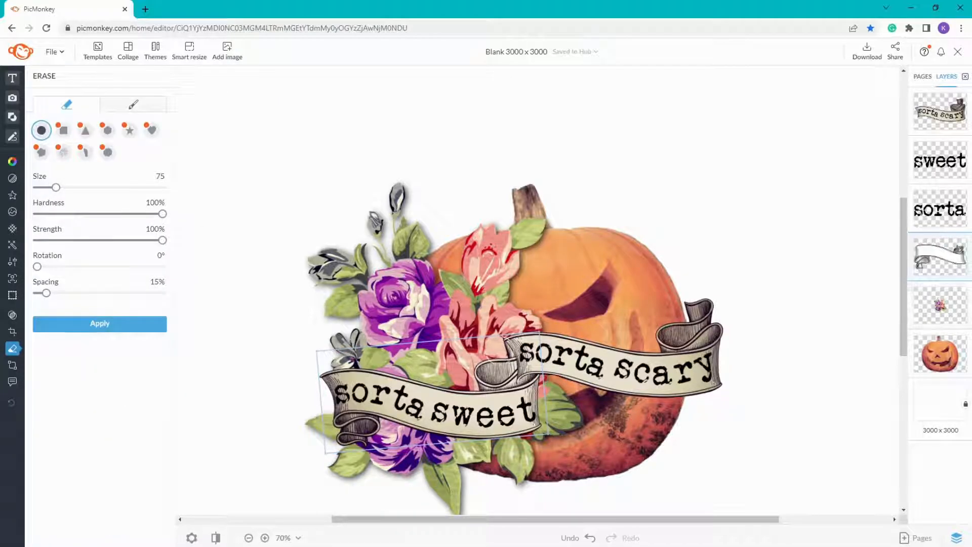
{"action": "left_click_drag", "start_coordinate": [499, 367], "coordinate": [505, 360]}
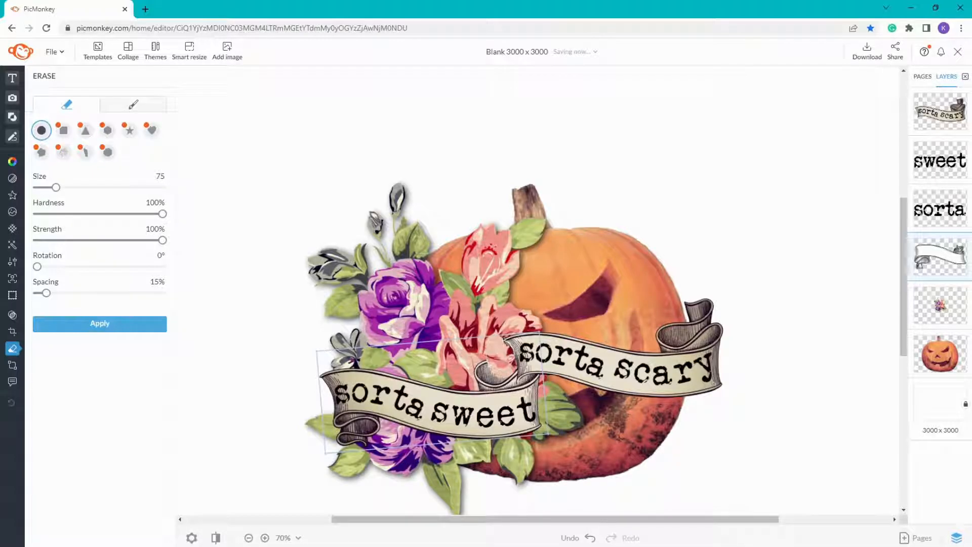
{"action": "mouse_move", "coordinate": [508, 369]}
{"action": "left_mouse_down"}
{"action": "mouse_move", "coordinate": [499, 381]}
{"action": "mouse_move", "coordinate": [488, 376]}
{"action": "left_mouse_up"}
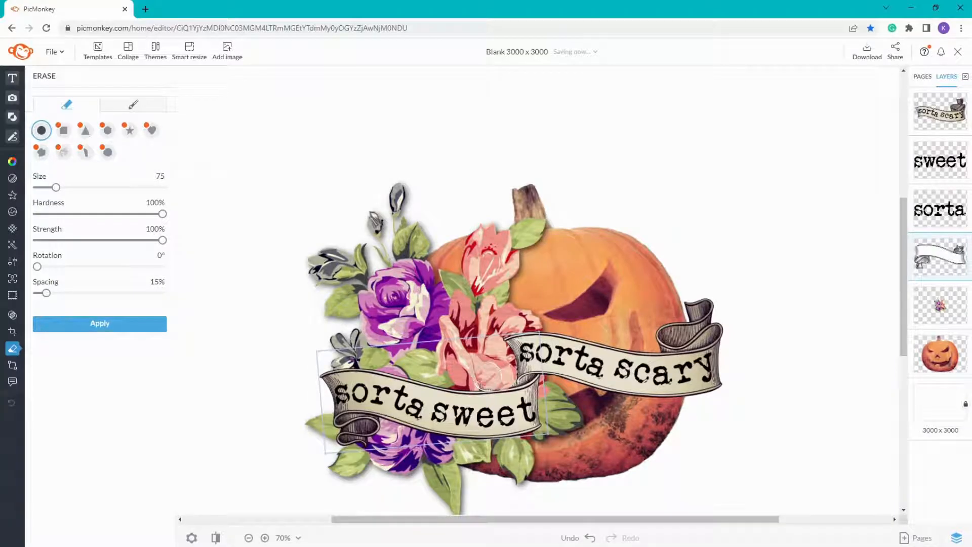
Erase the leftover fold lines above "sweet" where the banners meet, reducing the eraser size to 29.
{"action": "scroll", "coordinate": [488, 376], "scroll_direction": "up", "scroll_amount": 2}
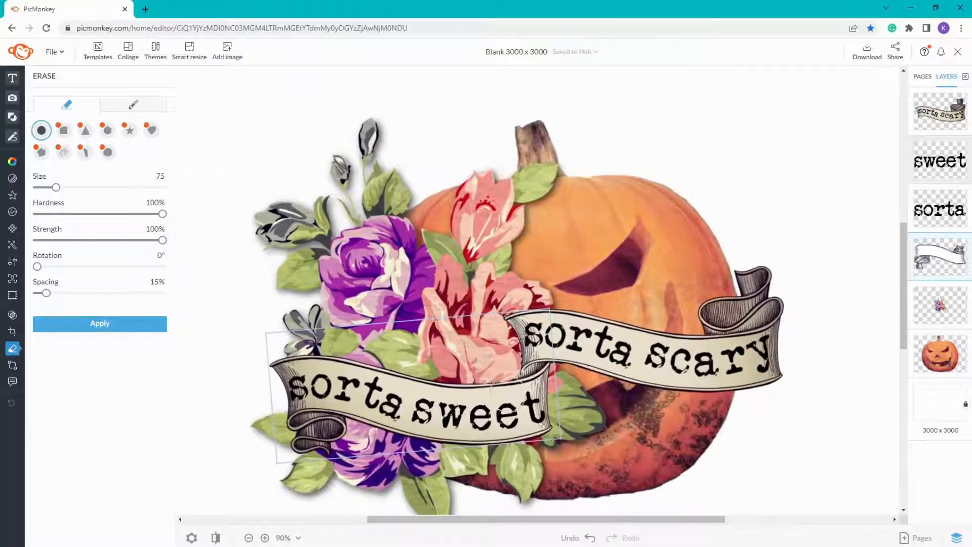
{"action": "scroll", "coordinate": [488, 375], "scroll_direction": "up", "scroll_amount": 8}
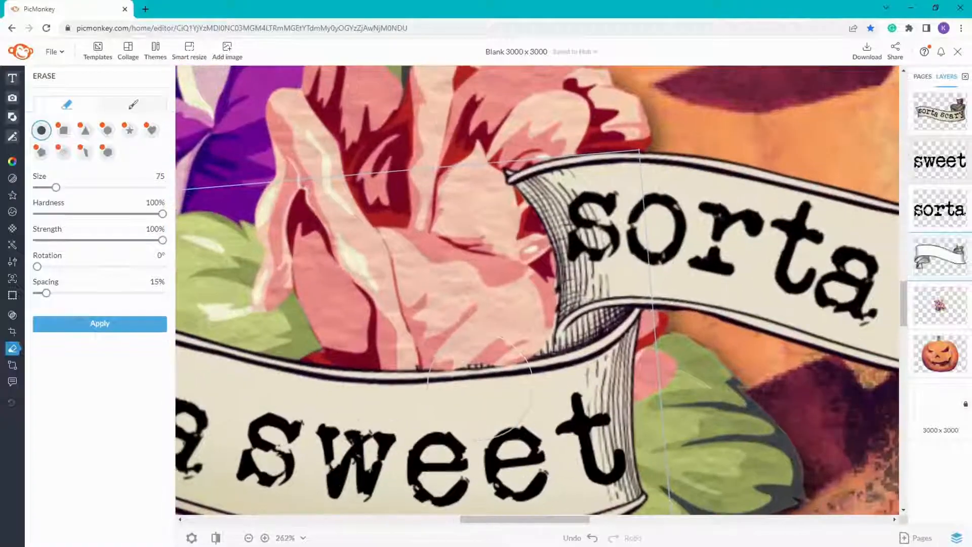
{"action": "scroll", "coordinate": [481, 382], "scroll_direction": "up", "scroll_amount": 2}
{"action": "left_click_drag", "start_coordinate": [464, 297], "coordinate": [397, 301]}
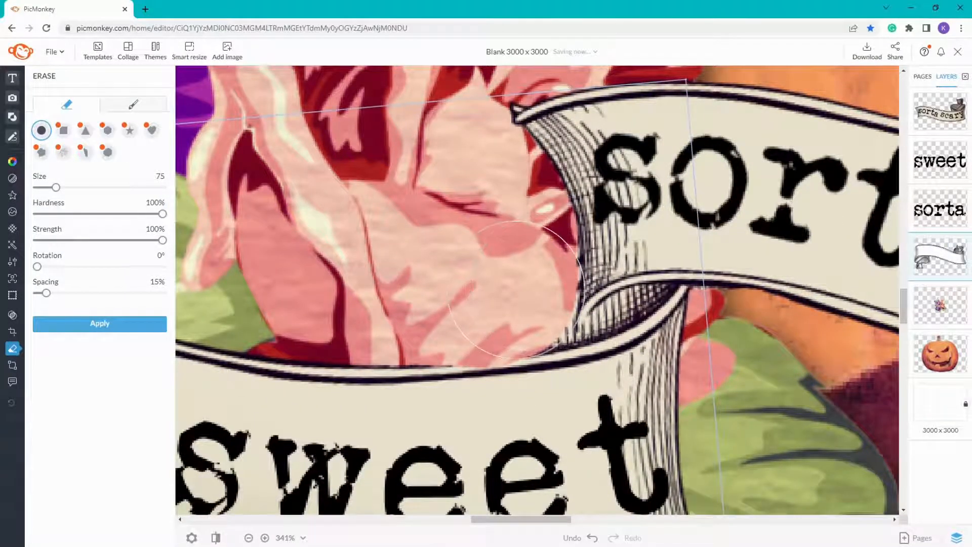
{"action": "left_click_drag", "start_coordinate": [56, 187], "coordinate": [51, 188]}
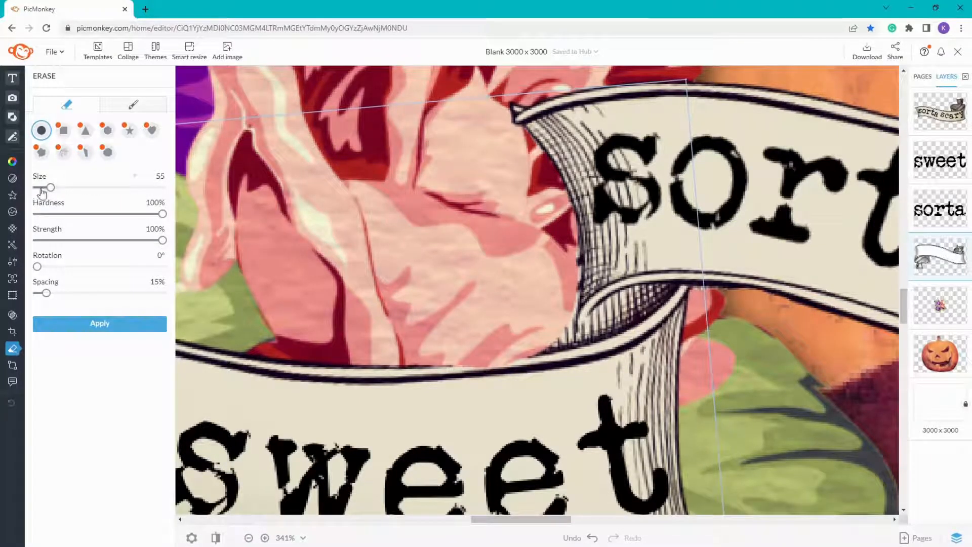
{"action": "mouse_move", "coordinate": [556, 324]}
{"action": "left_mouse_down"}
{"action": "mouse_move", "coordinate": [552, 334]}
{"action": "mouse_move", "coordinate": [547, 325]}
{"action": "left_mouse_up"}
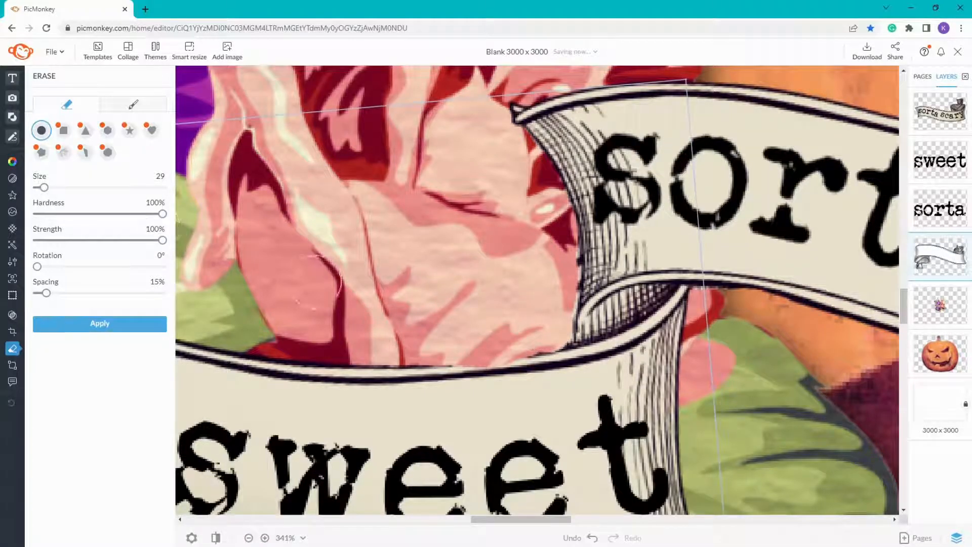
Restore the wrongly erased parts of the lower banner's upper edge above "sweet" with a size 9 restore brush, and apply the edit.
{"action": "left_click", "coordinate": [133, 104]}
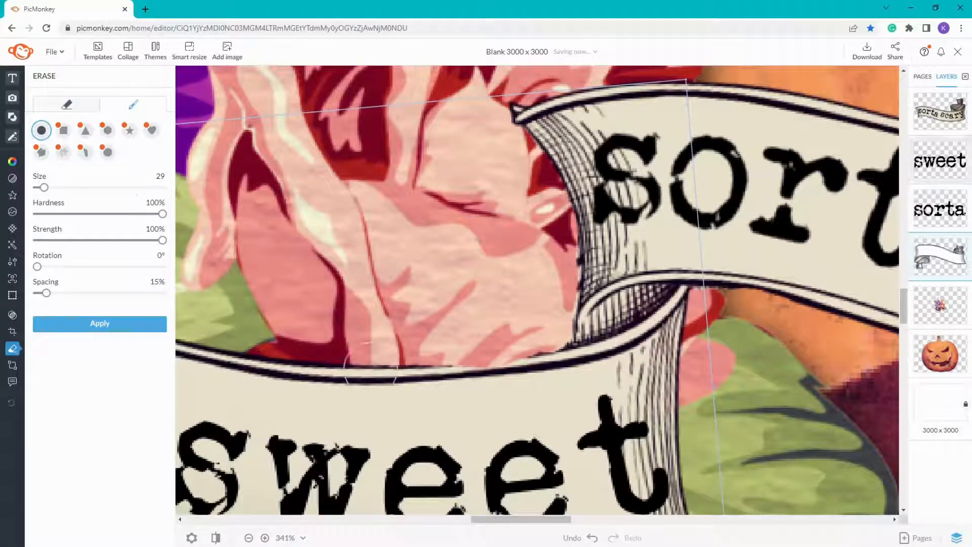
{"action": "left_click", "coordinate": [33, 187]}
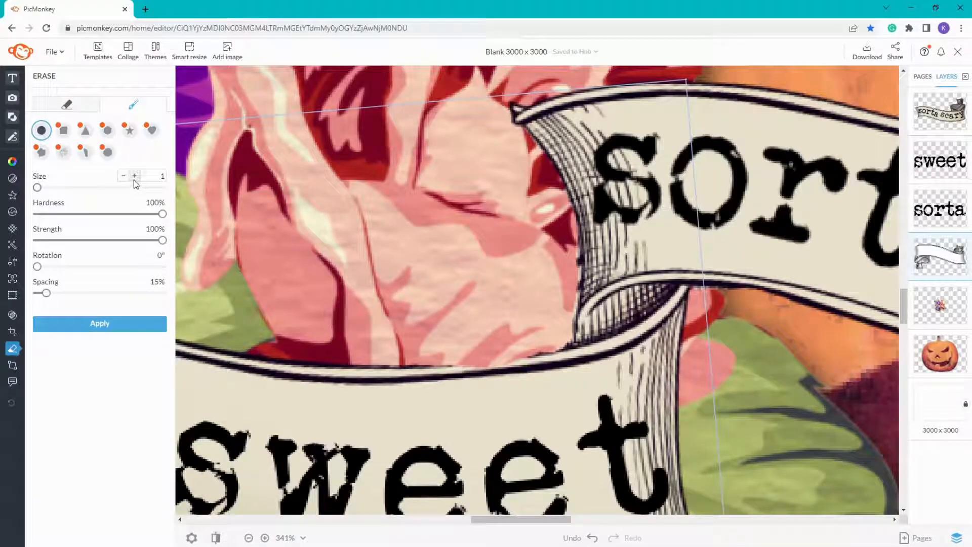
{"action": "left_click", "coordinate": [135, 177]}
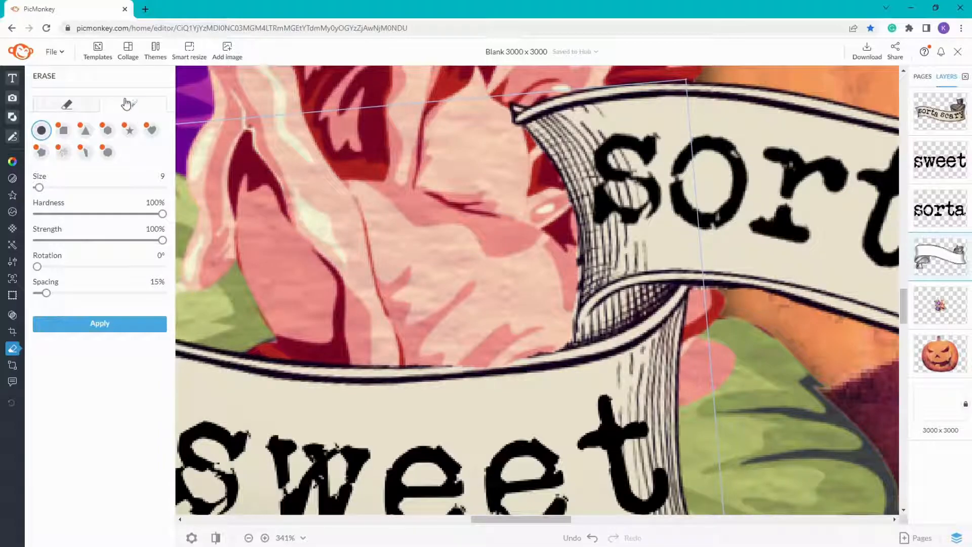
{"action": "left_click_drag", "start_coordinate": [432, 371], "coordinate": [455, 373]}
{"action": "left_click_drag", "start_coordinate": [535, 365], "coordinate": [469, 368]}
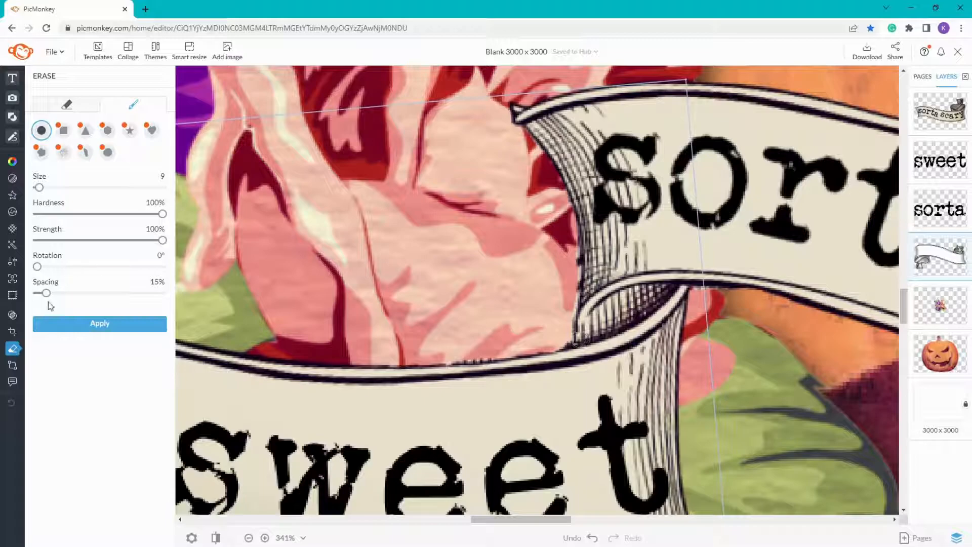
{"action": "left_click", "coordinate": [77, 324]}
Group the lower banner with the upper "sorta scary" banner and add a drop shadow to the group.
{"action": "scroll", "coordinate": [491, 362], "scroll_direction": "down", "scroll_amount": 5}
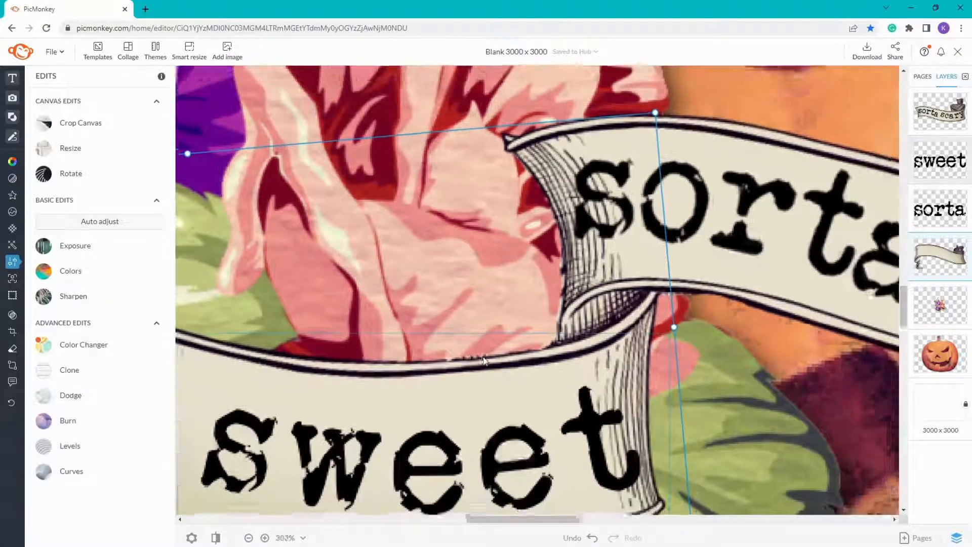
{"action": "scroll", "coordinate": [491, 362], "scroll_direction": "down", "scroll_amount": 5}
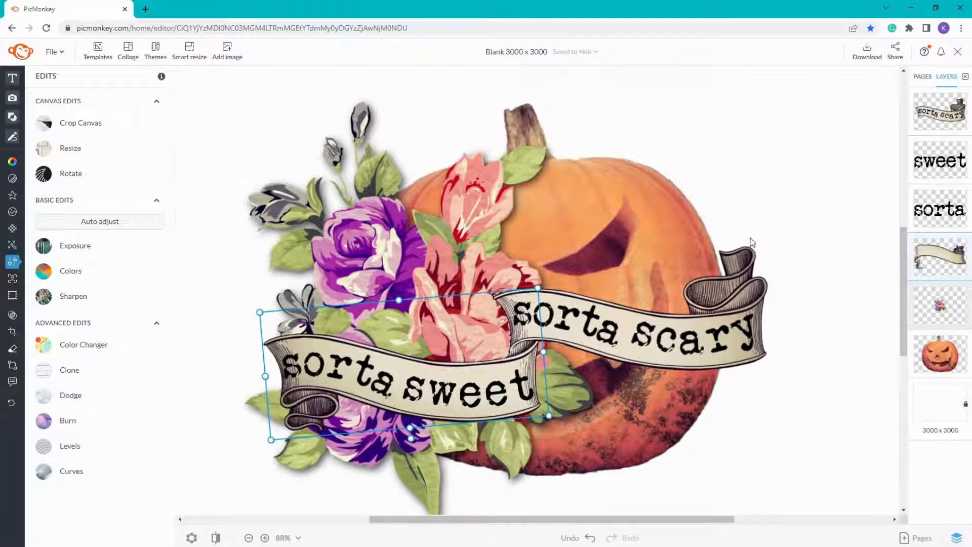
{"action": "left_click", "coordinate": [751, 256]}
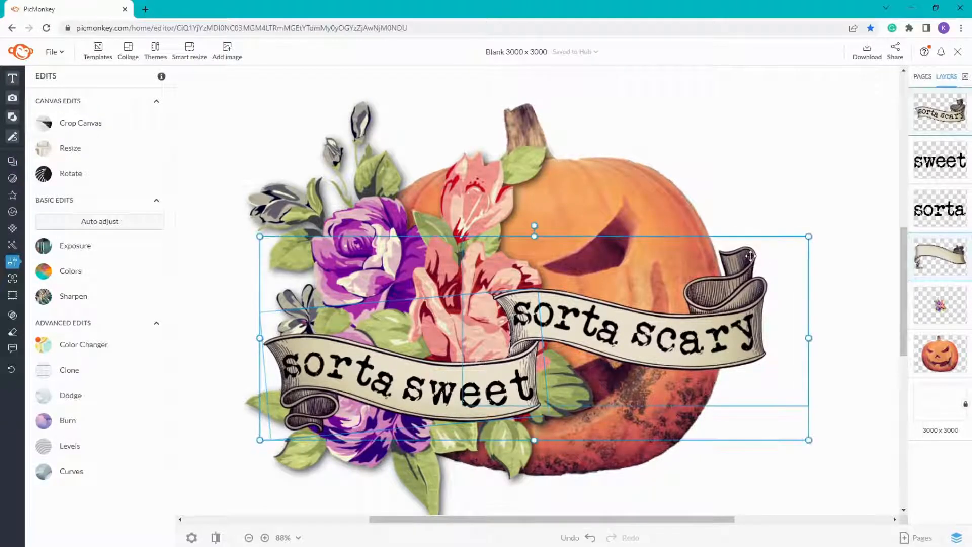
{"action": "left_click", "coordinate": [11, 165]}
{"action": "left_click", "coordinate": [30, 180]}
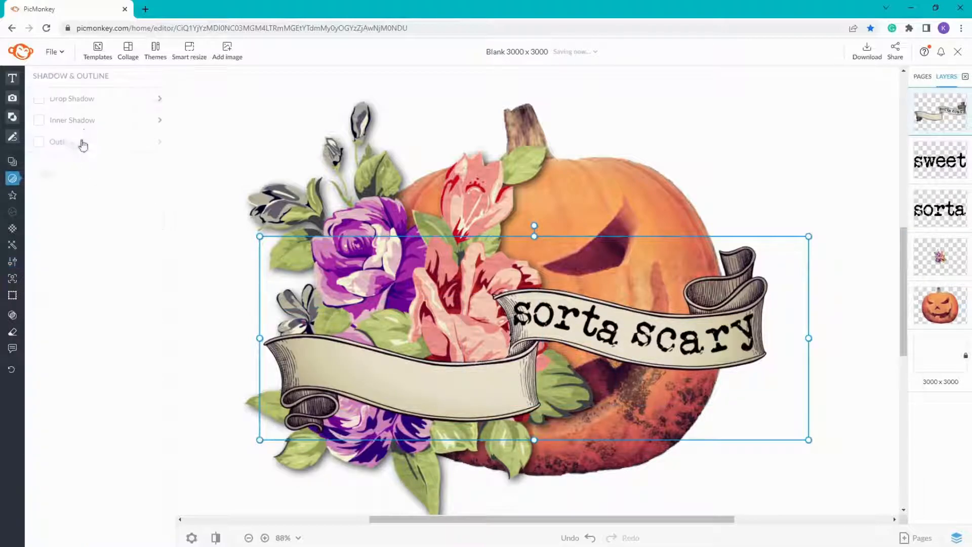
{"action": "left_click", "coordinate": [40, 99]}
{"action": "left_click", "coordinate": [859, 163]}
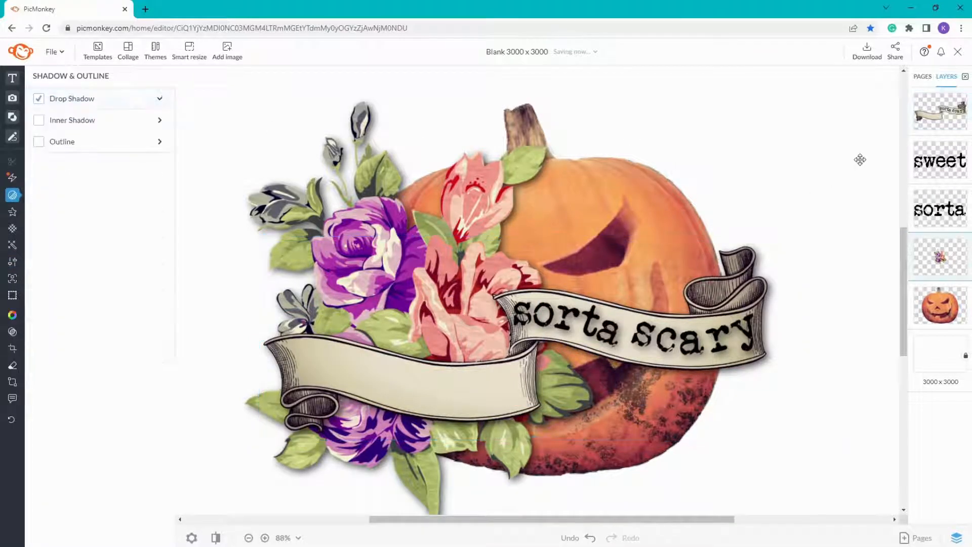
Move the grouped banner layer beneath the "sweet" and "sorta" text layers, directly above the flowers.
{"action": "left_click_drag", "start_coordinate": [936, 117], "coordinate": [940, 207]}
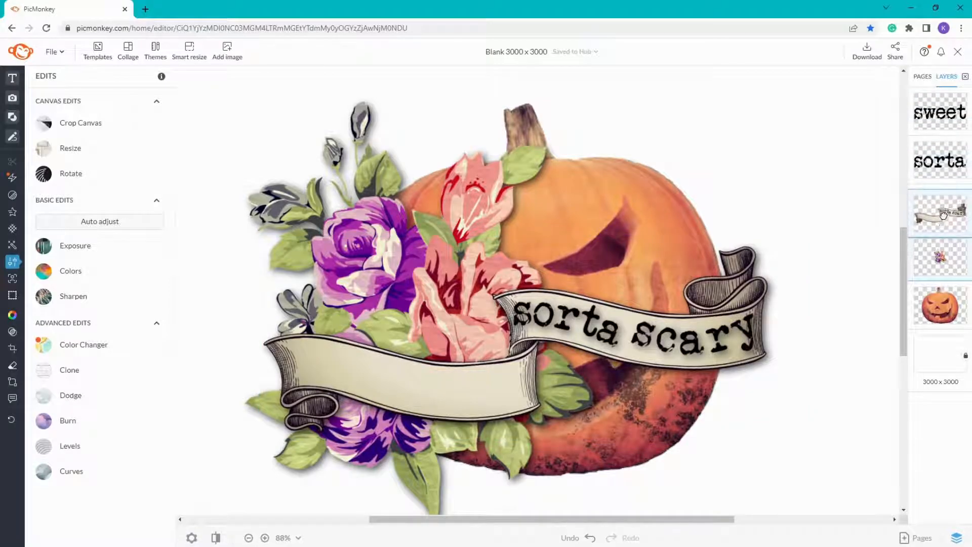
{"action": "left_click", "coordinate": [940, 112]}
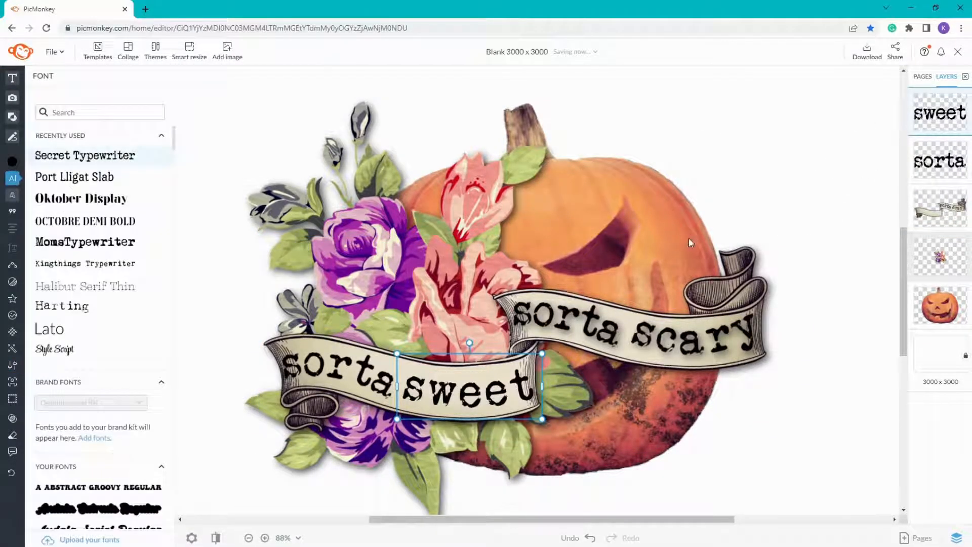
{"action": "scroll", "coordinate": [687, 246], "scroll_direction": "down", "scroll_amount": 3}
{"action": "scroll", "coordinate": [792, 274], "scroll_direction": "down", "scroll_amount": 1}
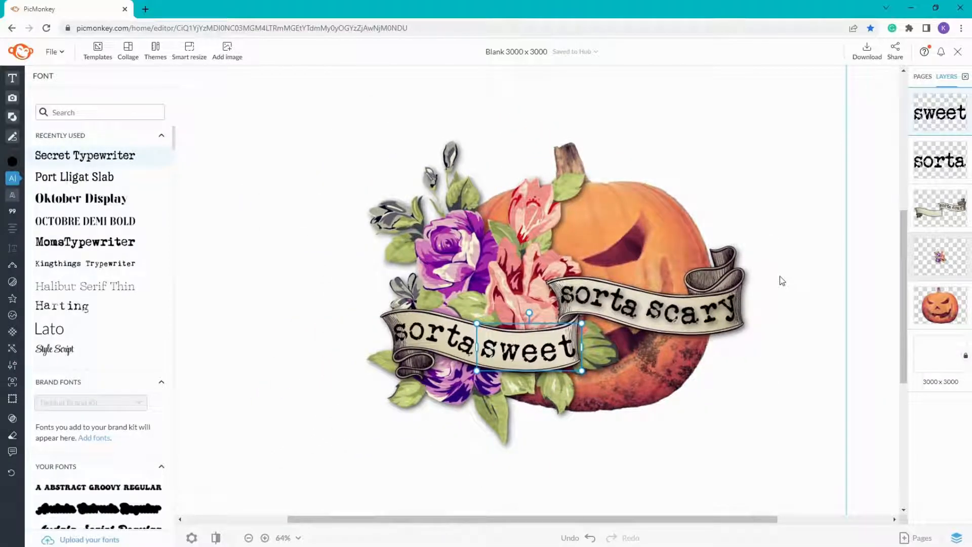
{"action": "left_click", "coordinate": [799, 401]}
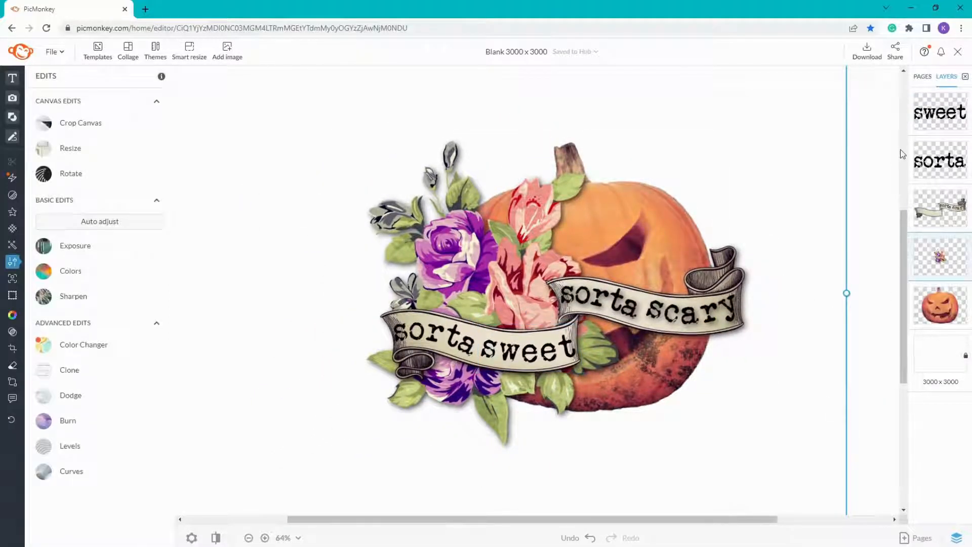
Group the text, banner, flower and pumpkin layers into one object, leaving out the white background.
{"action": "left_click", "coordinate": [937, 112]}
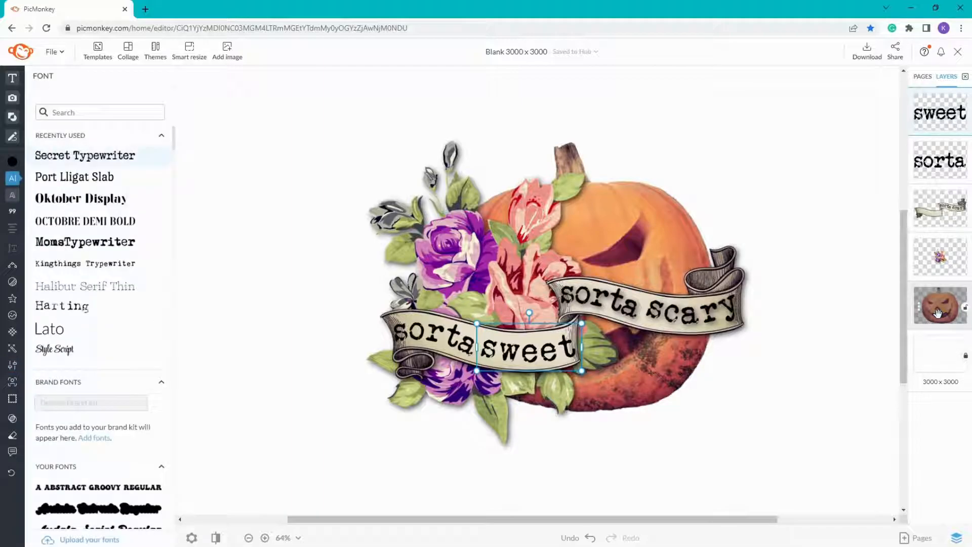
{"action": "left_click", "coordinate": [938, 314]}
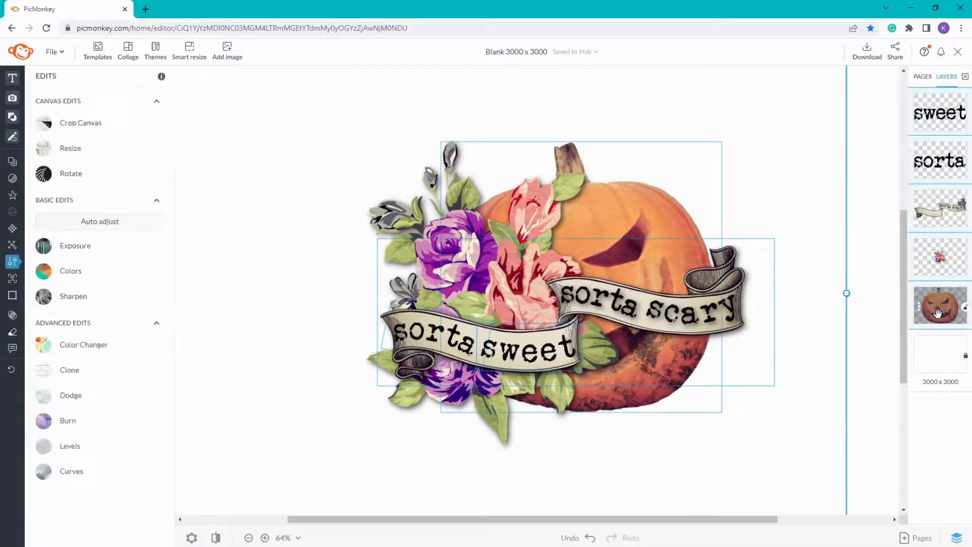
{"action": "left_click", "coordinate": [14, 165]}
{"action": "scroll", "coordinate": [729, 294], "scroll_direction": "down", "scroll_amount": 4, "text": "ctrl"}
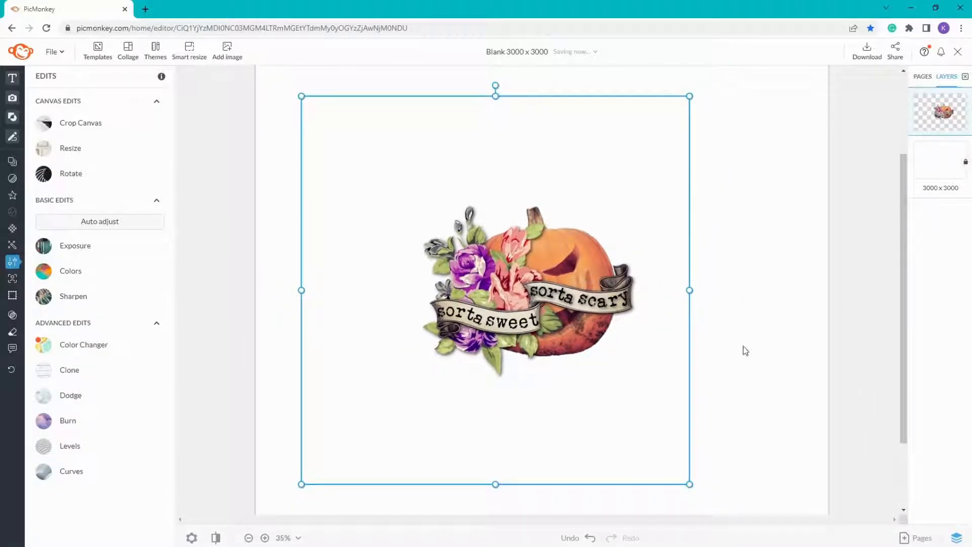
{"action": "scroll", "coordinate": [745, 351], "scroll_direction": "down", "scroll_amount": 2, "text": "ctrl"}
{"action": "left_click", "coordinate": [730, 336]}
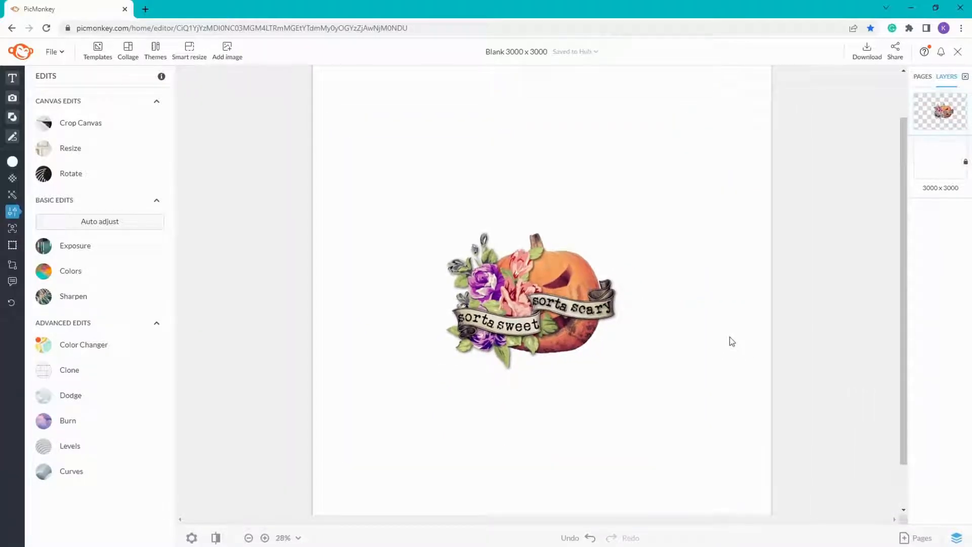
Enlarge the grouped pumpkin design and center it on the canvas.
{"action": "left_click", "coordinate": [573, 264]}
{"action": "left_click_drag", "start_coordinate": [659, 459], "coordinate": [762, 540]}
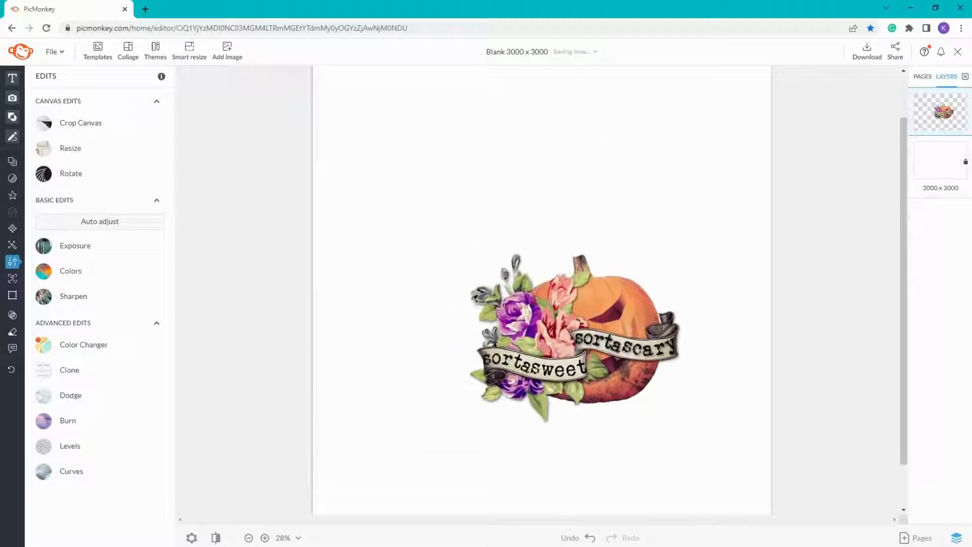
{"action": "left_click_drag", "start_coordinate": [588, 377], "coordinate": [481, 289]}
{"action": "left_click_drag", "start_coordinate": [659, 82], "coordinate": [658, 171]}
{"action": "left_click_drag", "start_coordinate": [588, 242], "coordinate": [562, 316]}
{"action": "scroll", "coordinate": [562, 317], "scroll_direction": "down", "scroll_amount": 4}
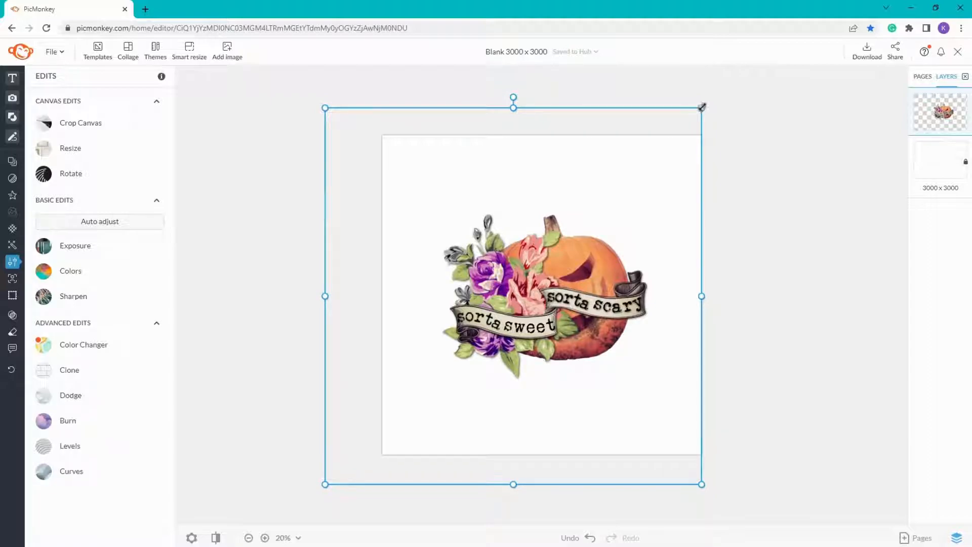
{"action": "left_click_drag", "start_coordinate": [708, 106], "coordinate": [788, 78]}
{"action": "left_click_drag", "start_coordinate": [625, 249], "coordinate": [608, 260]}
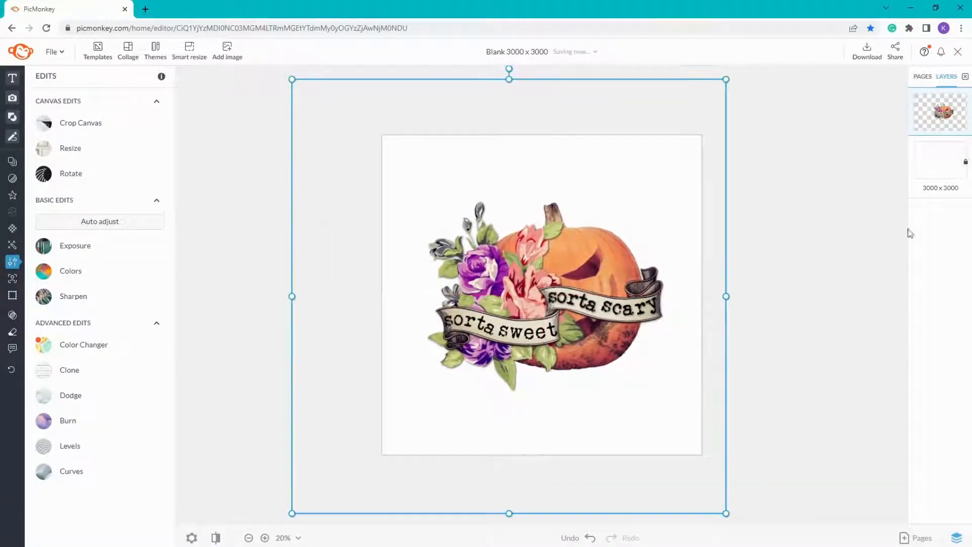
Delete the white background layer behind the design to leave the canvas transparent.
{"action": "left_click", "coordinate": [957, 155]}
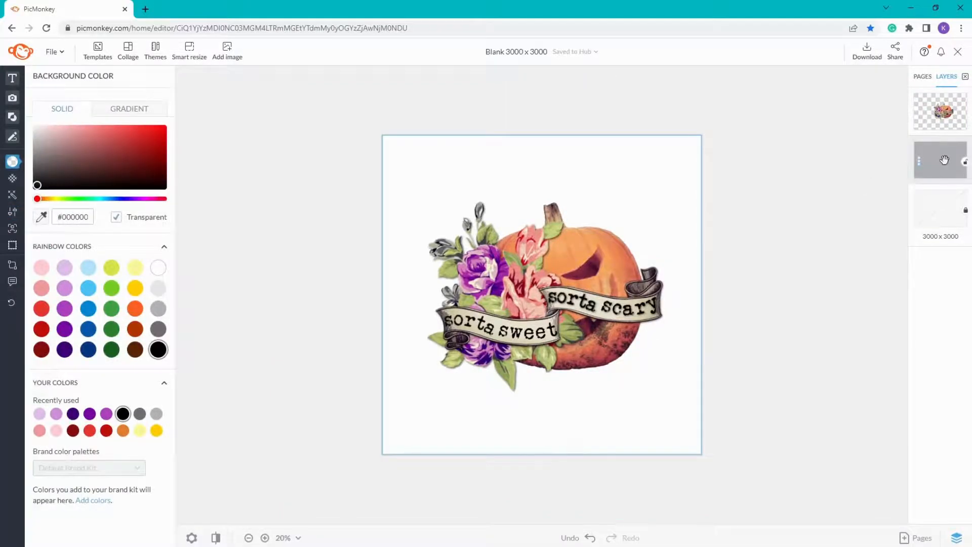
{"action": "key", "text": "Delete"}
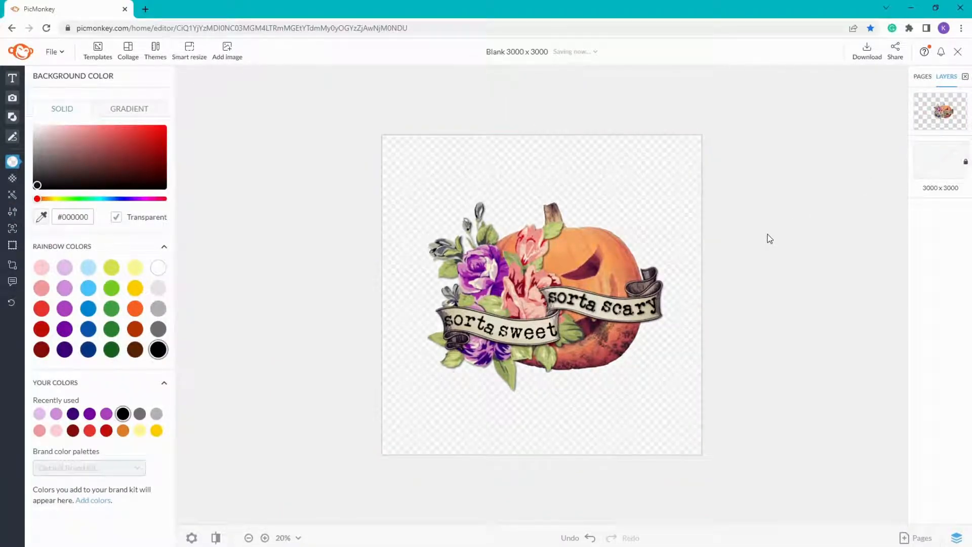